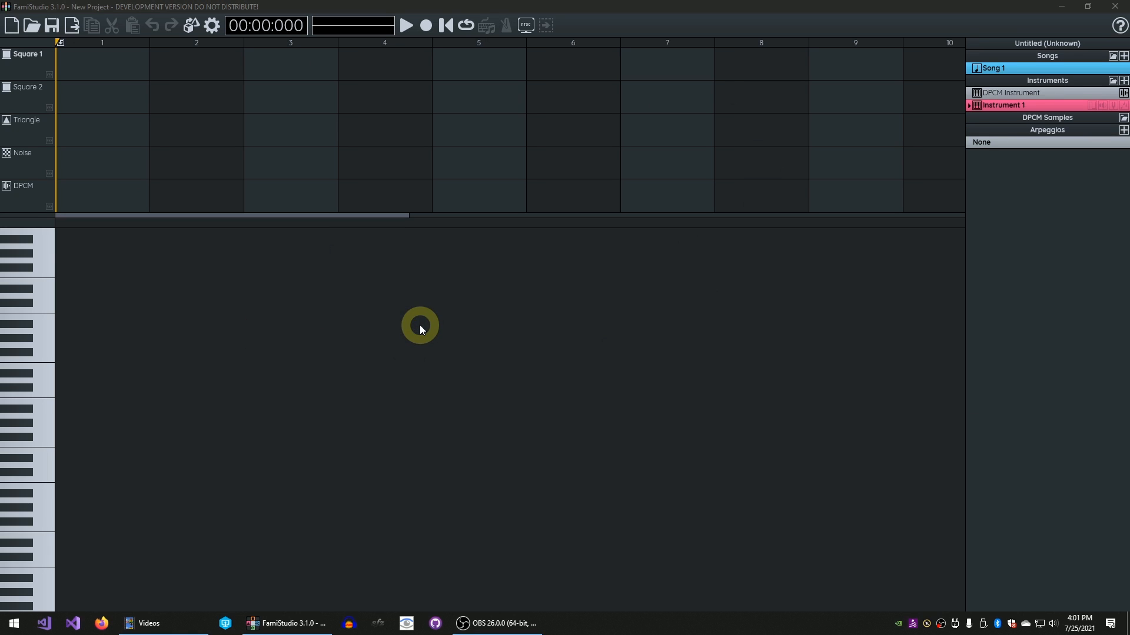
- Launch Audacity and sforzando, and move the sforzando window closer to the middle of the screen
{"action": "left_click", "coordinate": [349, 623]}
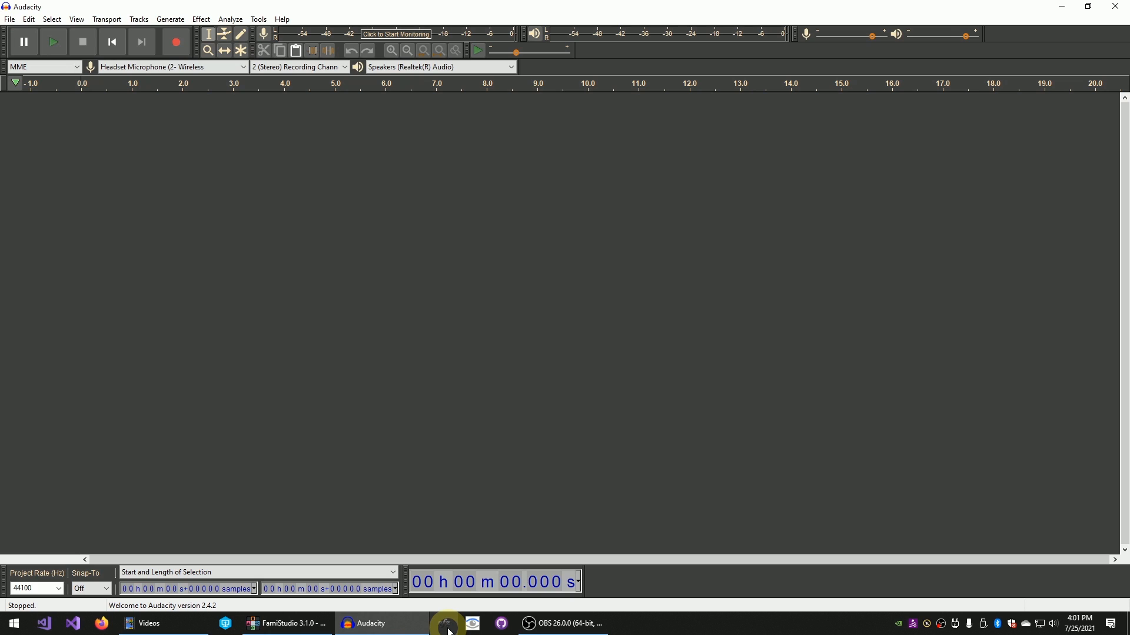
{"action": "left_click", "coordinate": [449, 627]}
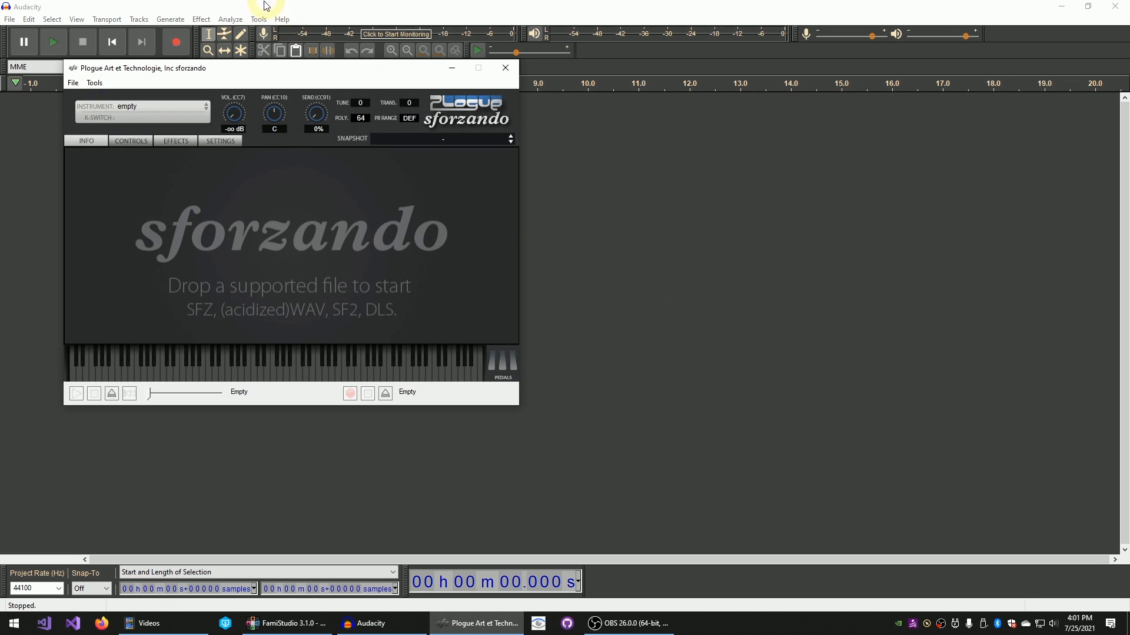
{"action": "left_click_drag", "start_coordinate": [268, 68], "coordinate": [424, 108]}
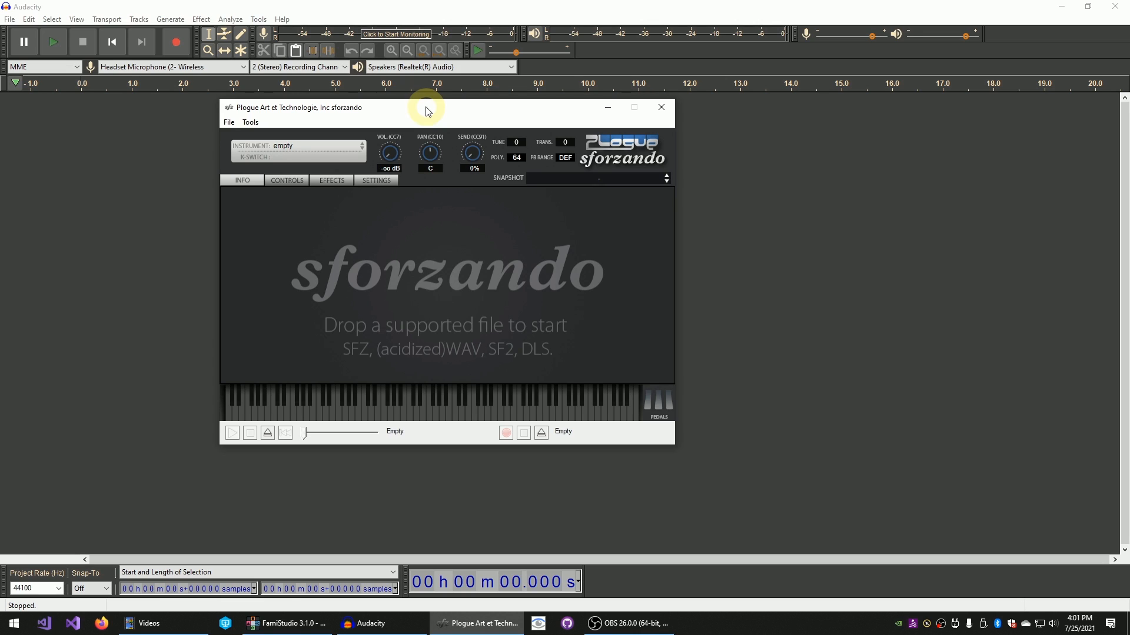
- Switch through FamiStudio, sforzando and Audacity, finishing in FamiStudio
{"action": "mouse_move", "coordinate": [288, 628]}
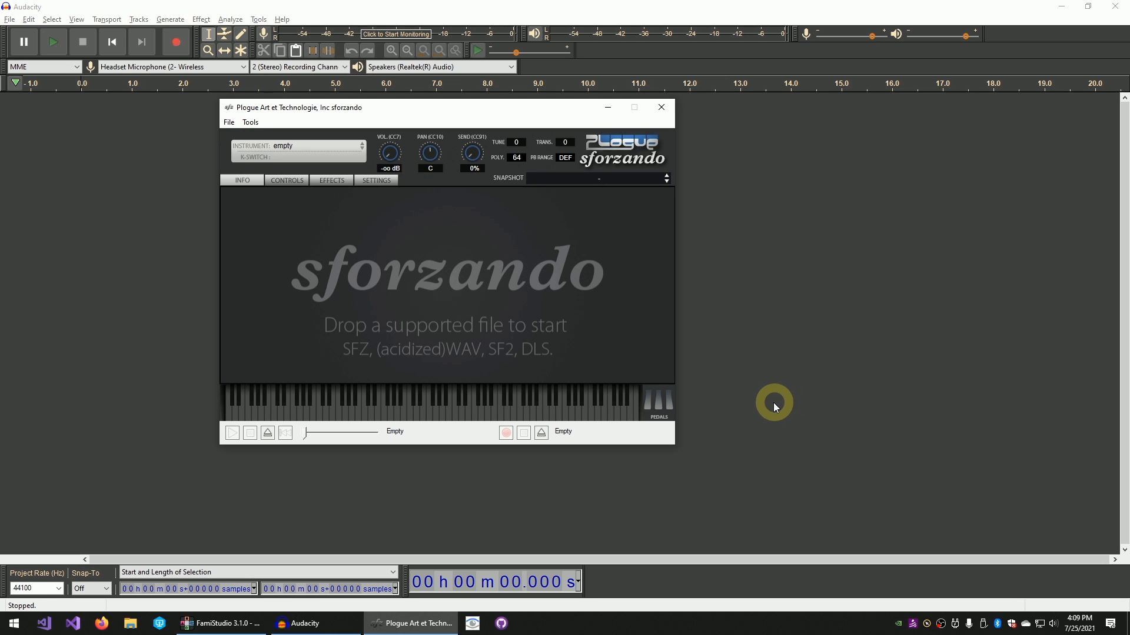
{"action": "left_click", "coordinate": [217, 623]}
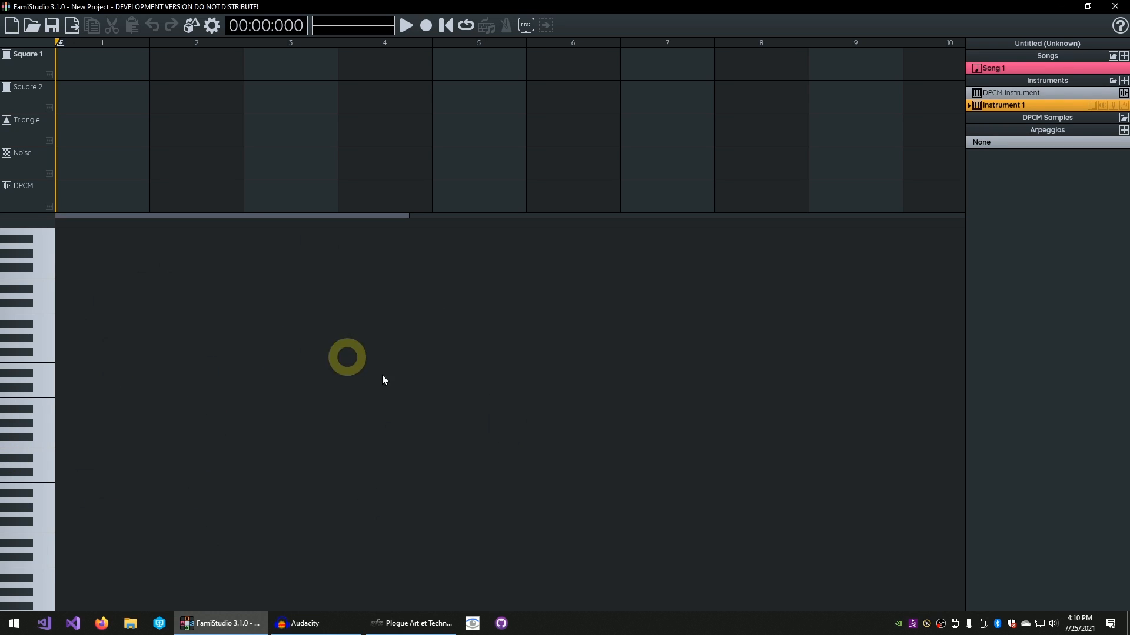
{"action": "left_click", "coordinate": [412, 623]}
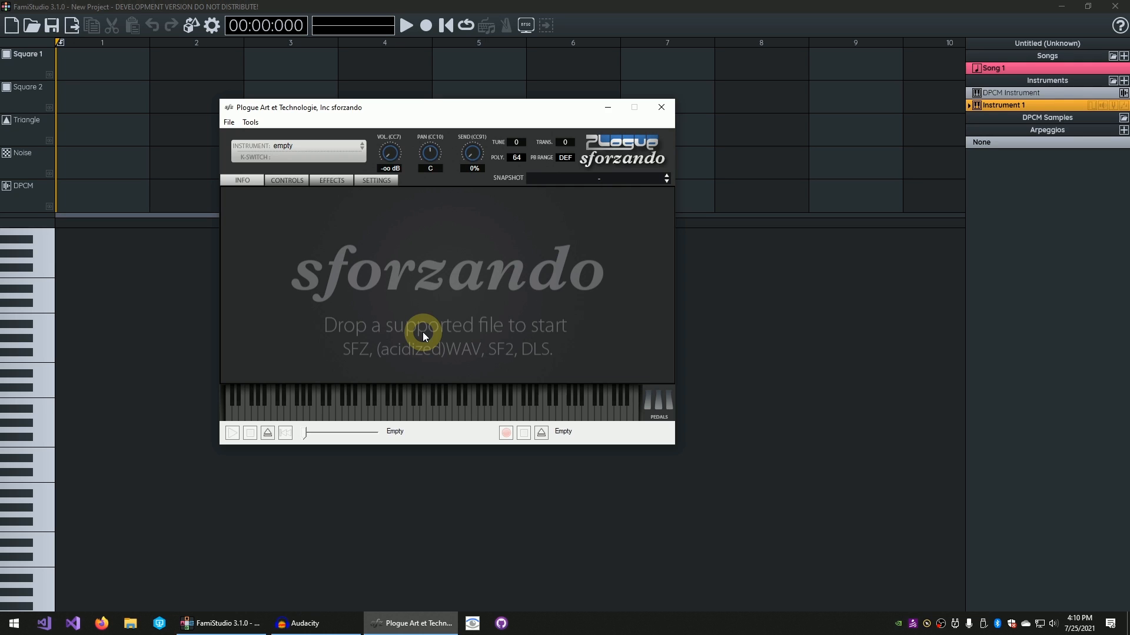
{"action": "left_click", "coordinate": [300, 623]}
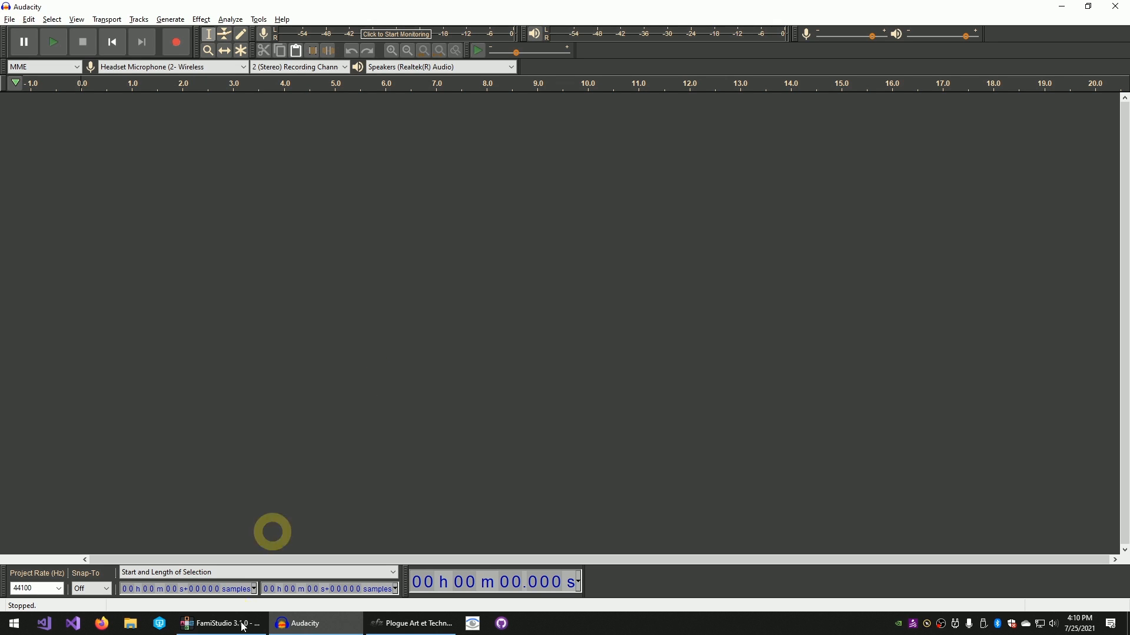
{"action": "left_click", "coordinate": [220, 624]}
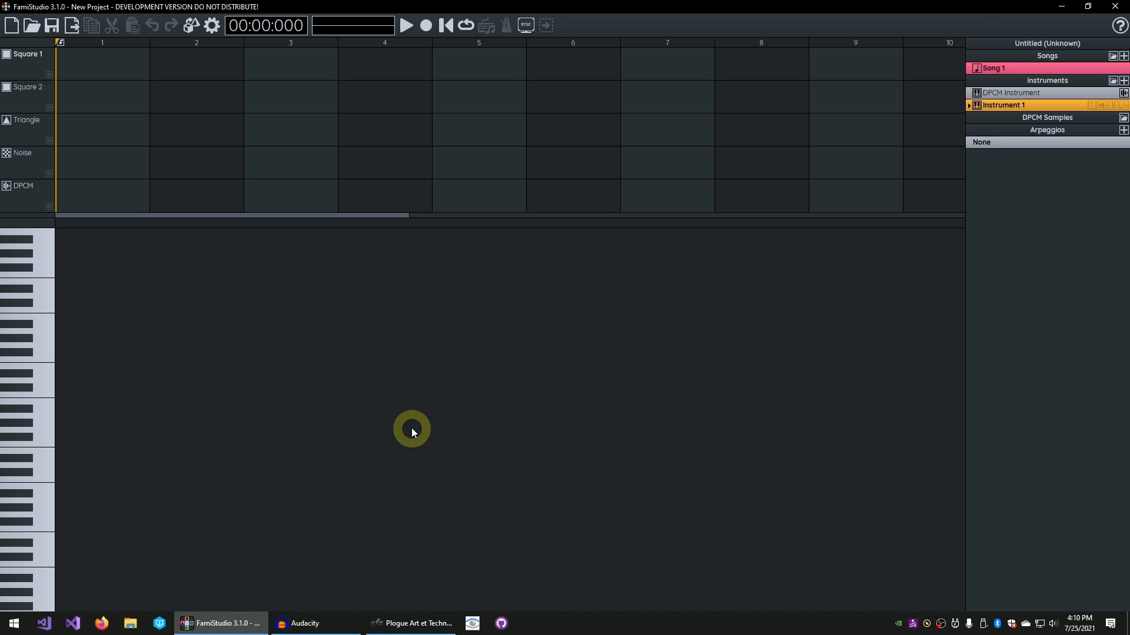
- Create a pattern in the first slot of the Square 1 channel and set Song 1 to 20 notes per pattern
{"action": "double_click", "coordinate": [106, 69]}
{"action": "scroll", "coordinate": [130, 401], "scroll_direction": "down", "scroll_amount": 1}
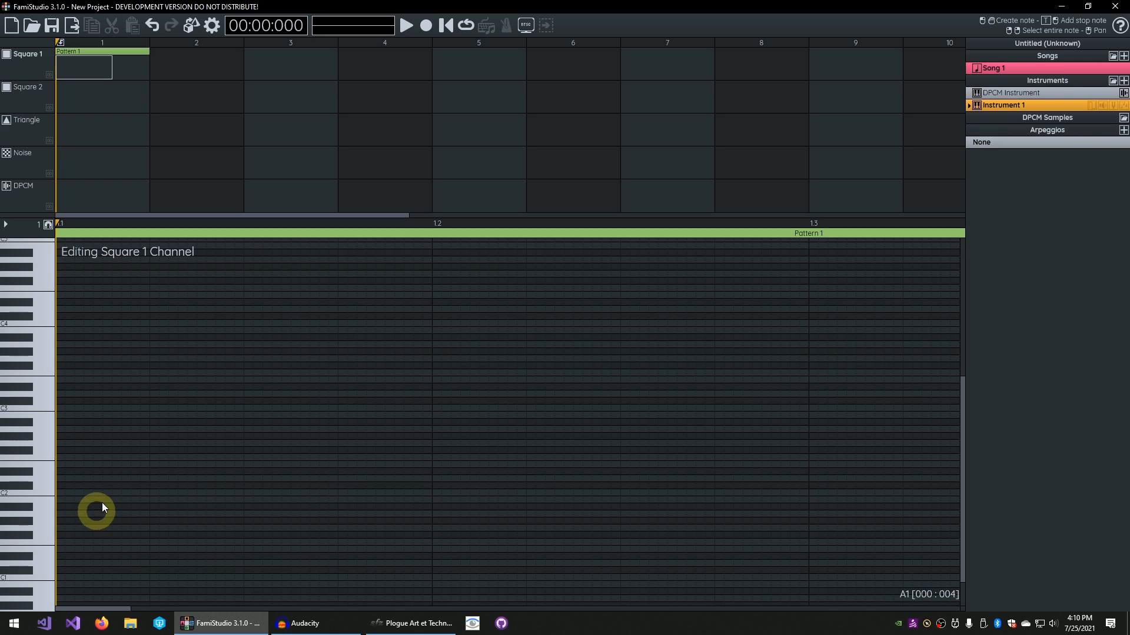
{"action": "double_click", "coordinate": [1016, 68]}
{"action": "left_click_drag", "start_coordinate": [964, 220], "coordinate": [872, 220]}
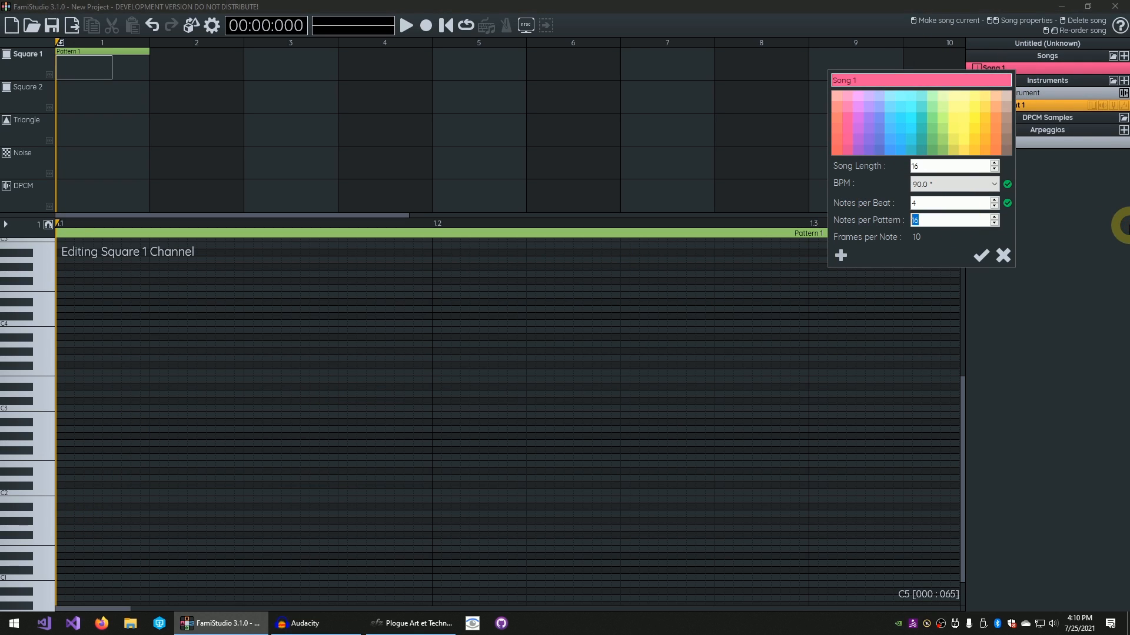
{"action": "type", "text": "20"}
{"action": "left_click", "coordinate": [979, 257]}
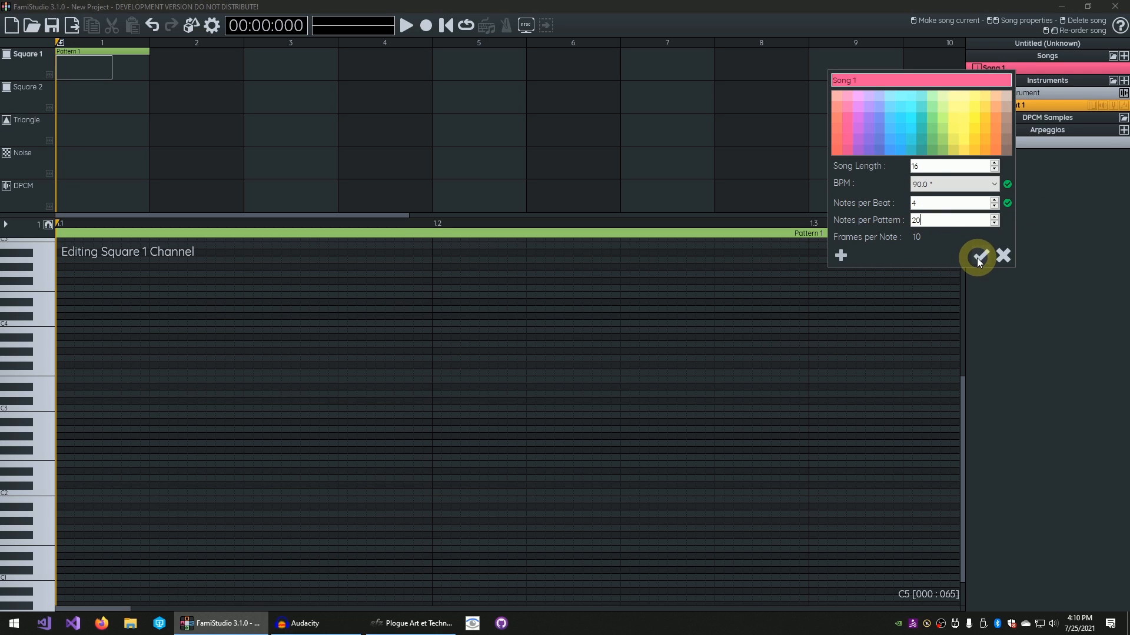
- Enter five ascending notes, A#0, B0, C1, C#1 and D1, in Pattern 1, one starting on each beat with a short gap after each
{"action": "scroll", "coordinate": [443, 436], "scroll_direction": "down", "scroll_amount": 3}
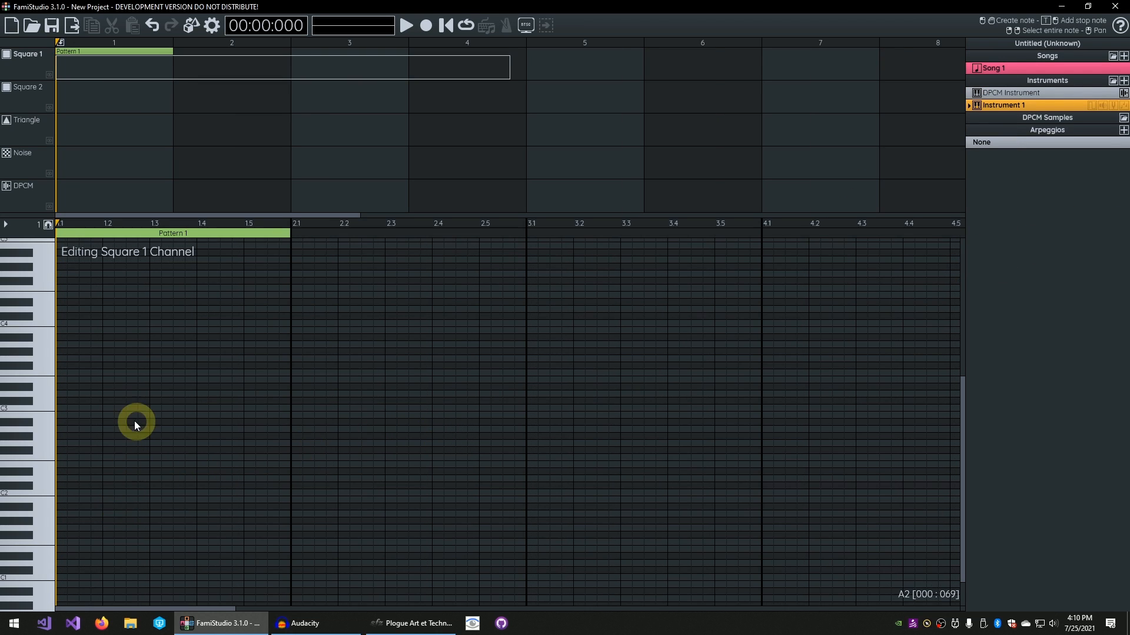
{"action": "left_click_drag", "start_coordinate": [199, 446], "coordinate": [223, 393]}
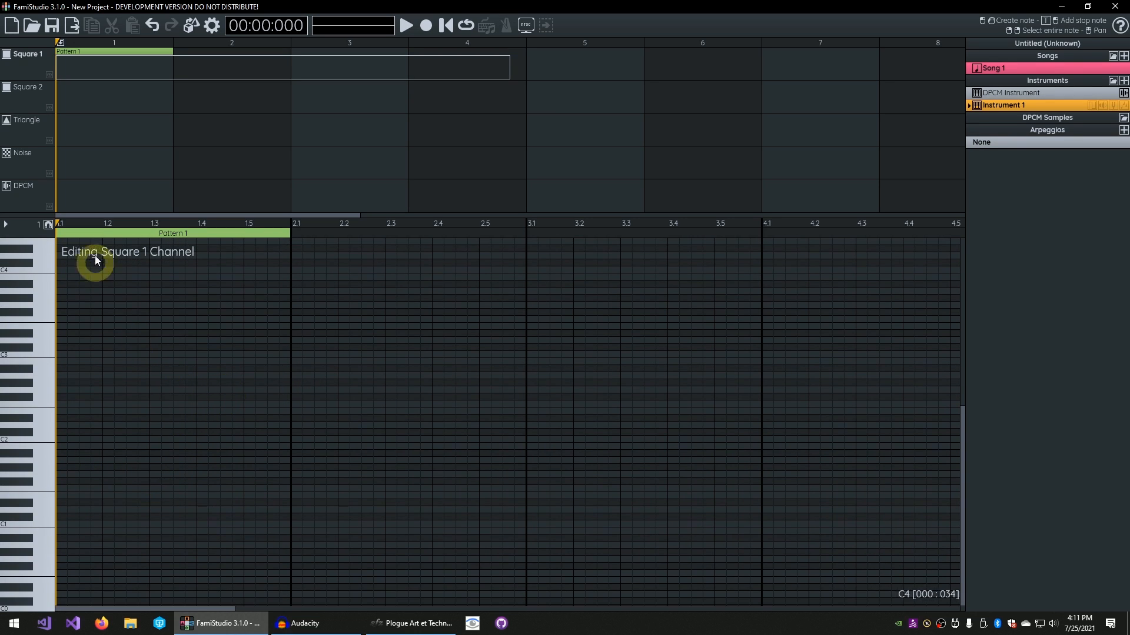
{"action": "left_click", "coordinate": [61, 538]}
{"action": "left_click_drag", "start_coordinate": [61, 537], "coordinate": [274, 511]}
{"action": "left_click", "coordinate": [115, 532]}
{"action": "key", "text": "ctrl+3"}
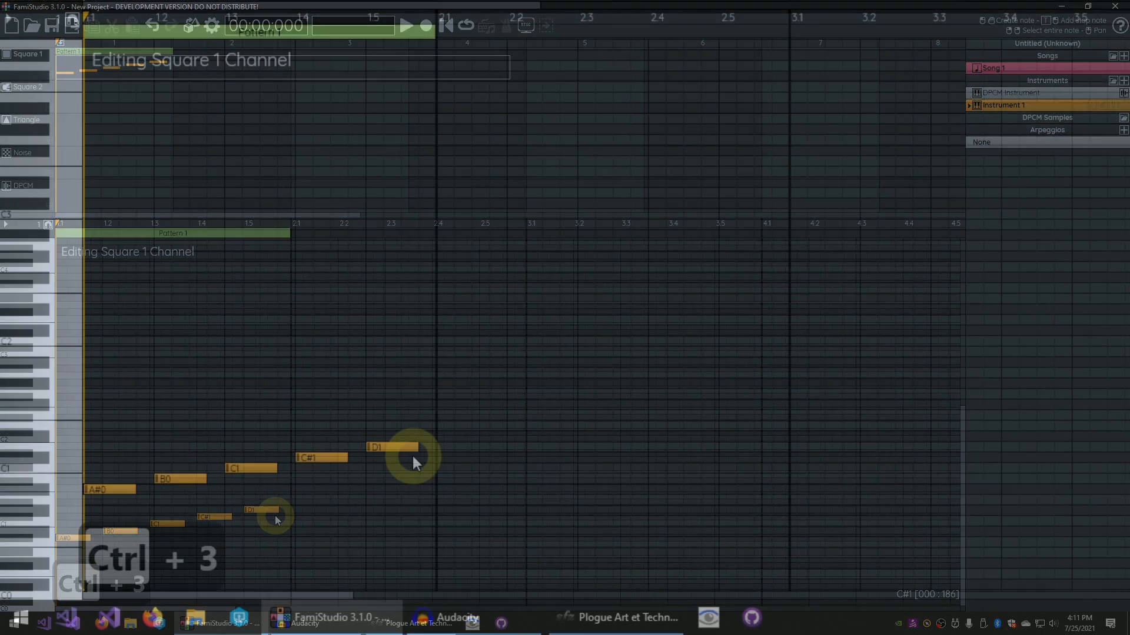
{"action": "scroll", "coordinate": [115, 478], "scroll_direction": "up", "scroll_amount": 4}
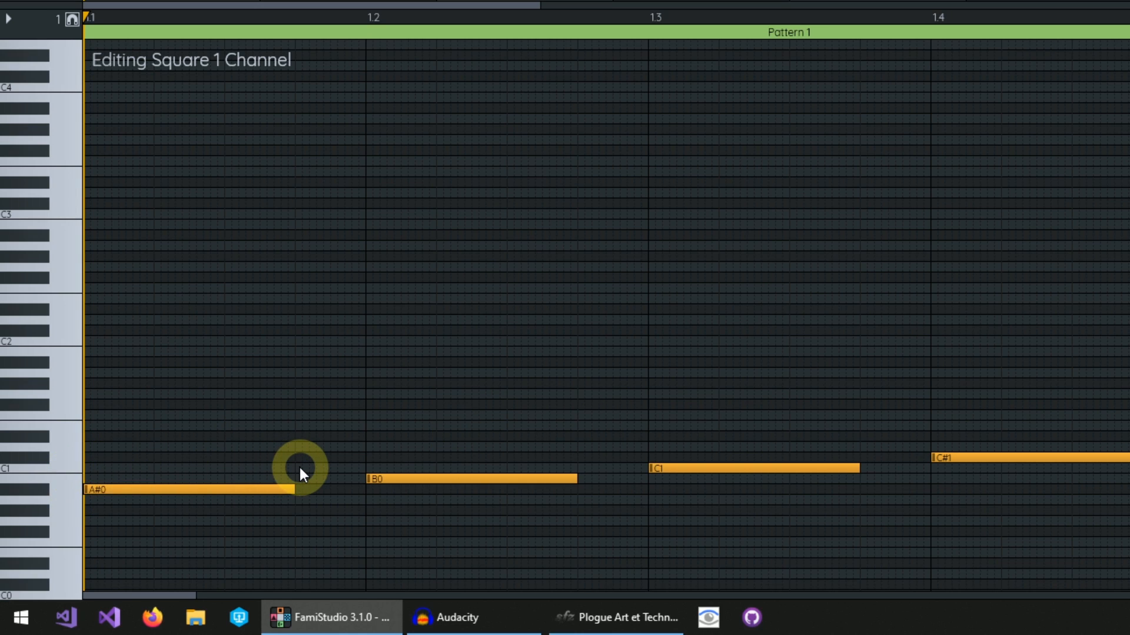
{"action": "scroll", "coordinate": [303, 462], "scroll_direction": "down", "scroll_amount": 2}
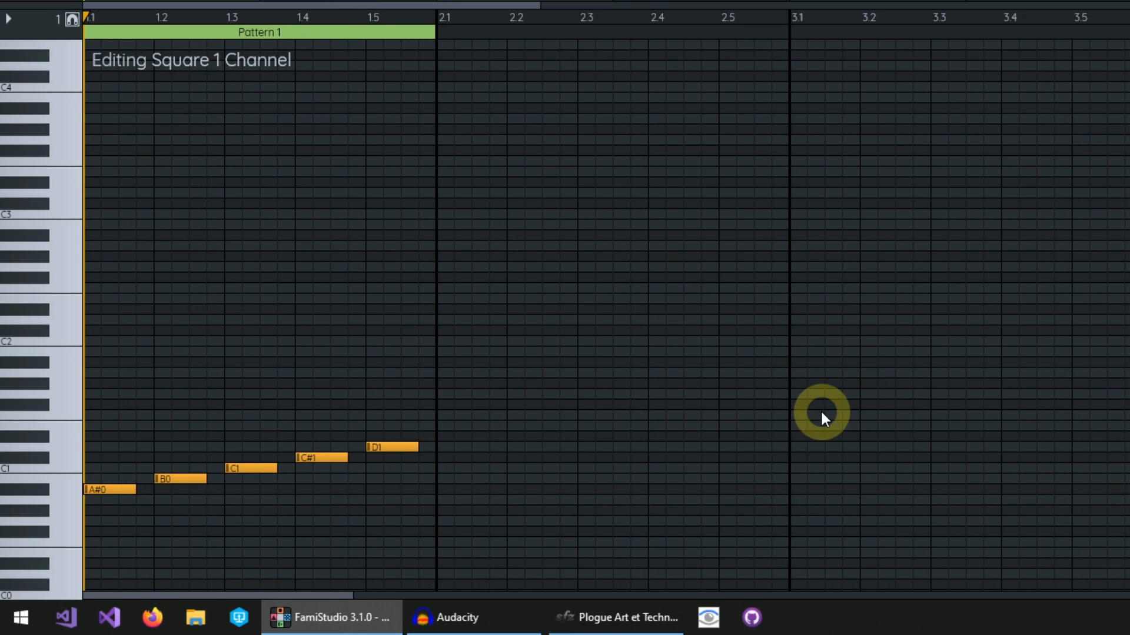
{"action": "key", "text": "ctrl+2"}
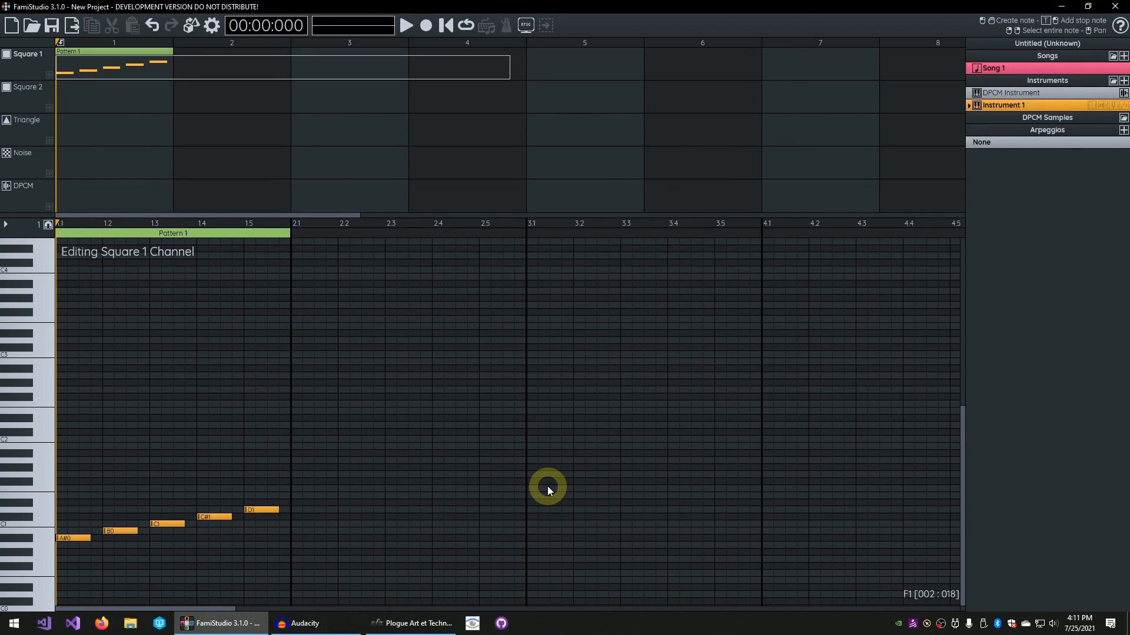
- Duplicate Pattern 1 into the next three Square 1 slots as separate patterns and transpose the second pattern's notes up one octave
{"action": "mouse_move", "coordinate": [110, 79]}
{"action": "left_mouse_down"}
{"action": "mouse_move", "coordinate": [514, 64]}
{"action": "mouse_move", "coordinate": [439, 65]}
{"action": "left_mouse_up"}
{"action": "left_click", "coordinate": [113, 66]}
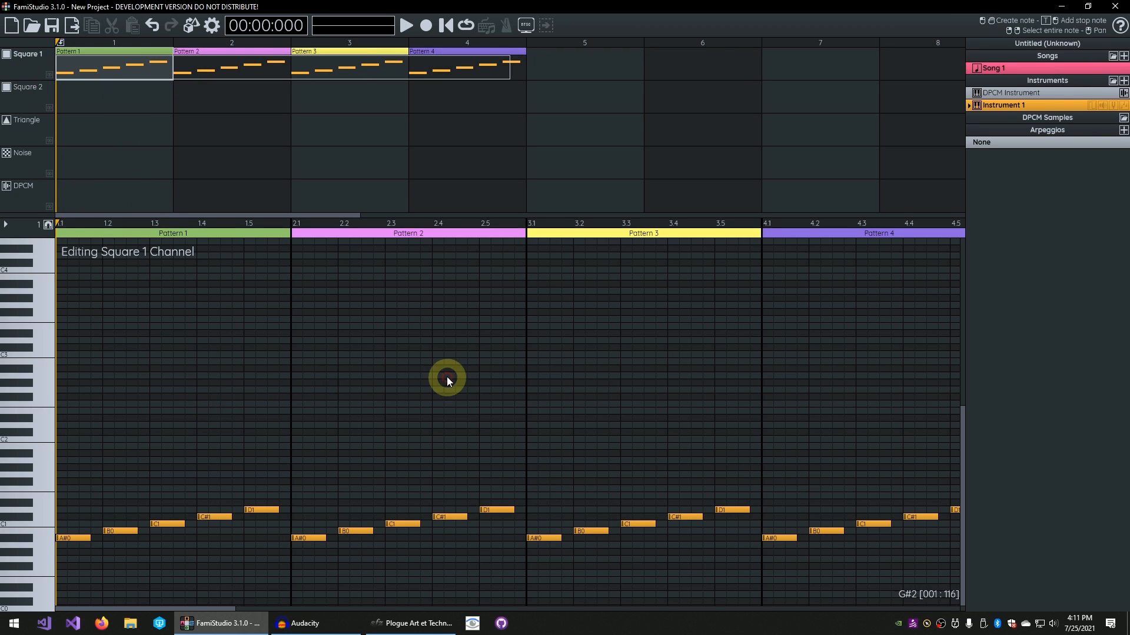
{"action": "double_click", "coordinate": [439, 228]}
{"action": "key", "text": "ctrl+Up"}
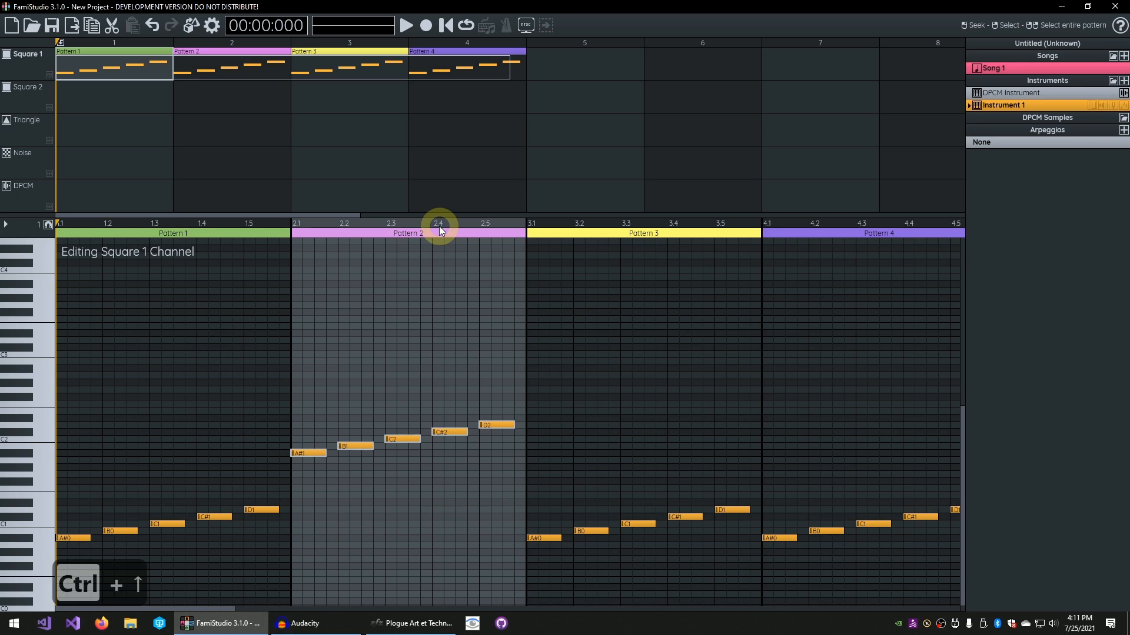
- Transpose the third pattern's notes up two octaves and the fourth pattern's notes up three octaves
{"action": "double_click", "coordinate": [588, 226]}
{"action": "key", "text": "ctrl+Up"}
{"action": "key", "text": "ctrl+Up"}
{"action": "double_click", "coordinate": [813, 221]}
{"action": "left_click_drag", "start_coordinate": [709, 283], "coordinate": [703, 299]}
{"action": "key", "text": "ctrl+Up"}
{"action": "key", "text": "ctrl+Up"}
{"action": "key", "text": "ctrl+Up"}
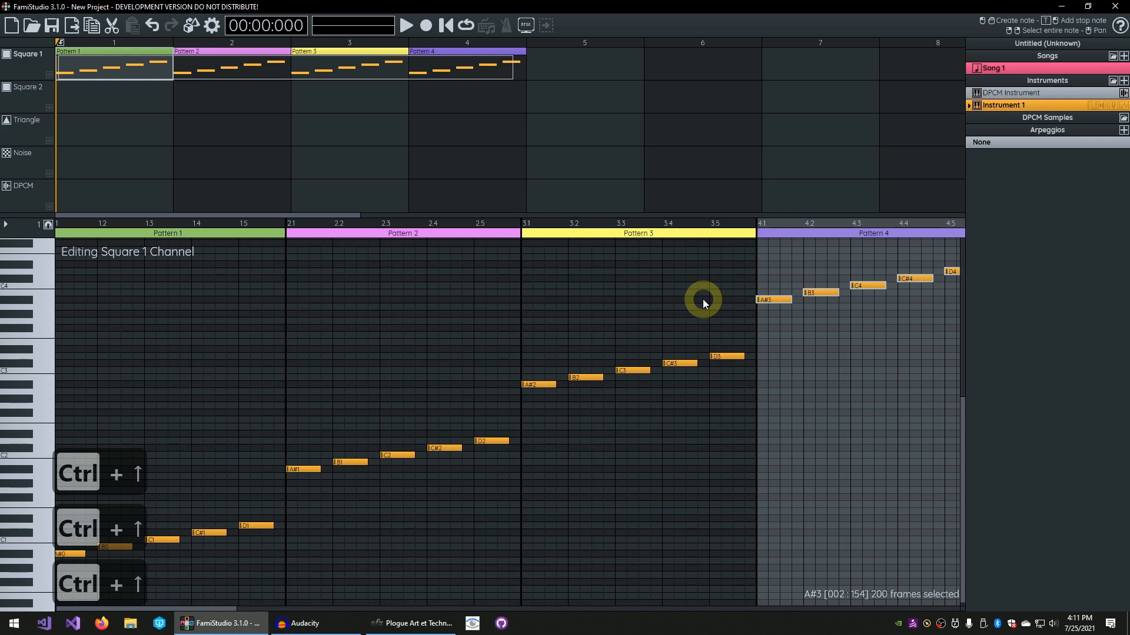
{"action": "key", "text": "Escape"}
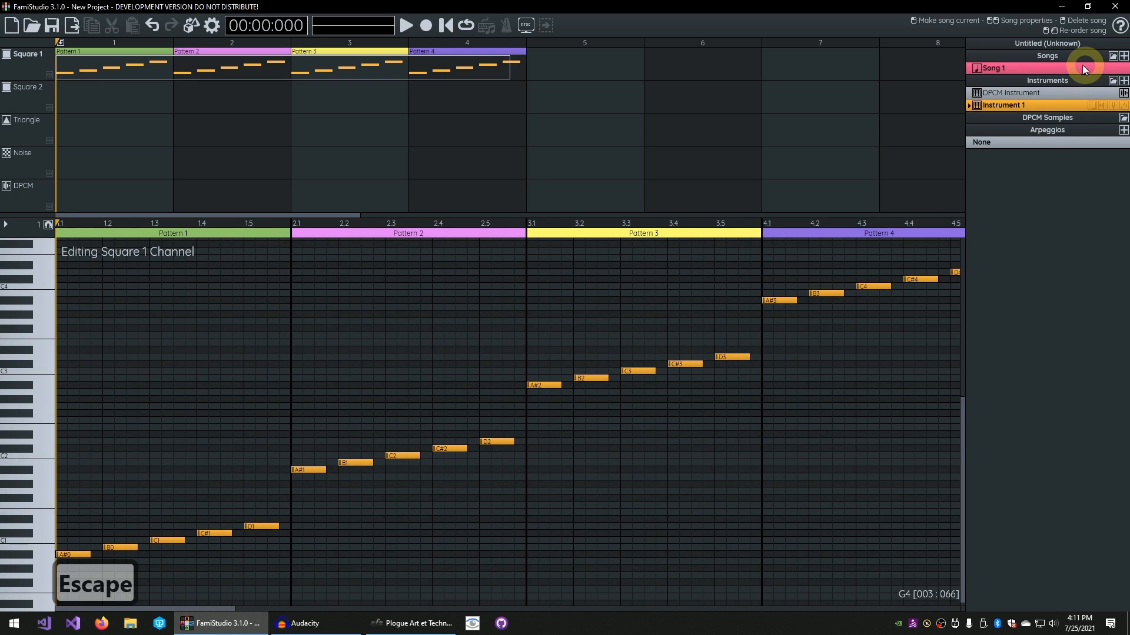
- Set the length of Song 1 to 4 patterns
{"action": "double_click", "coordinate": [1067, 67]}
{"action": "left_click", "coordinate": [994, 161]}
{"action": "type", "text": "4"}
{"action": "key", "text": "Return"}
{"action": "scroll", "coordinate": [492, 320], "scroll_direction": "up", "scroll_amount": 1}
{"action": "scroll", "coordinate": [492, 320], "scroll_direction": "down", "scroll_amount": 2}
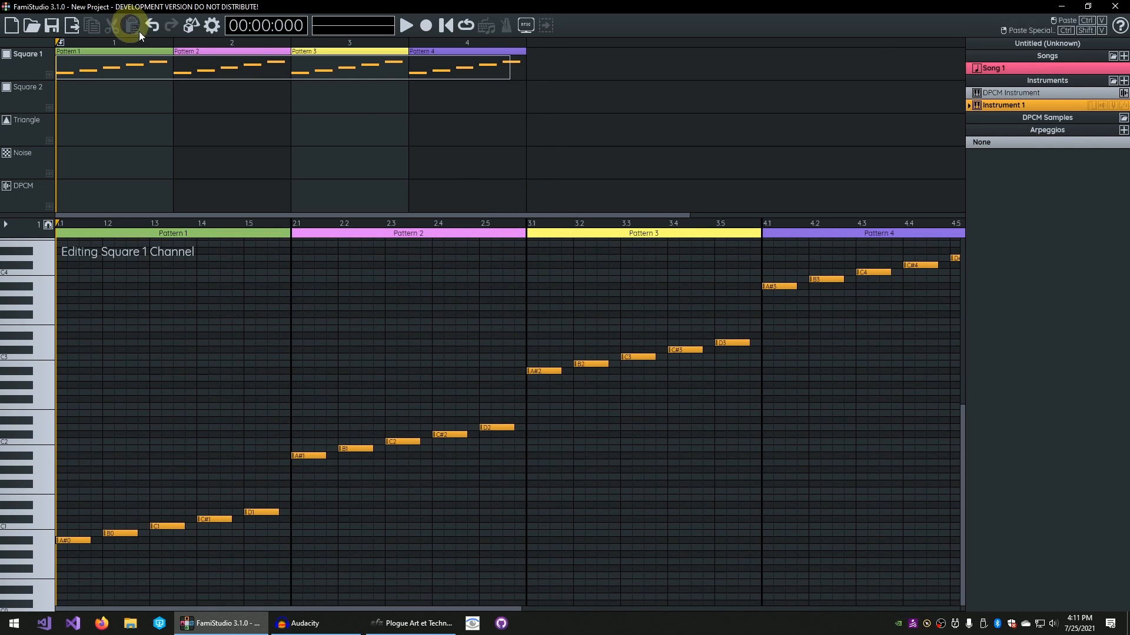
- Export Song 1 as a MIDI file named SlapBass in the Dump folder
{"action": "left_click", "coordinate": [78, 31]}
{"action": "left_click", "coordinate": [457, 246]}
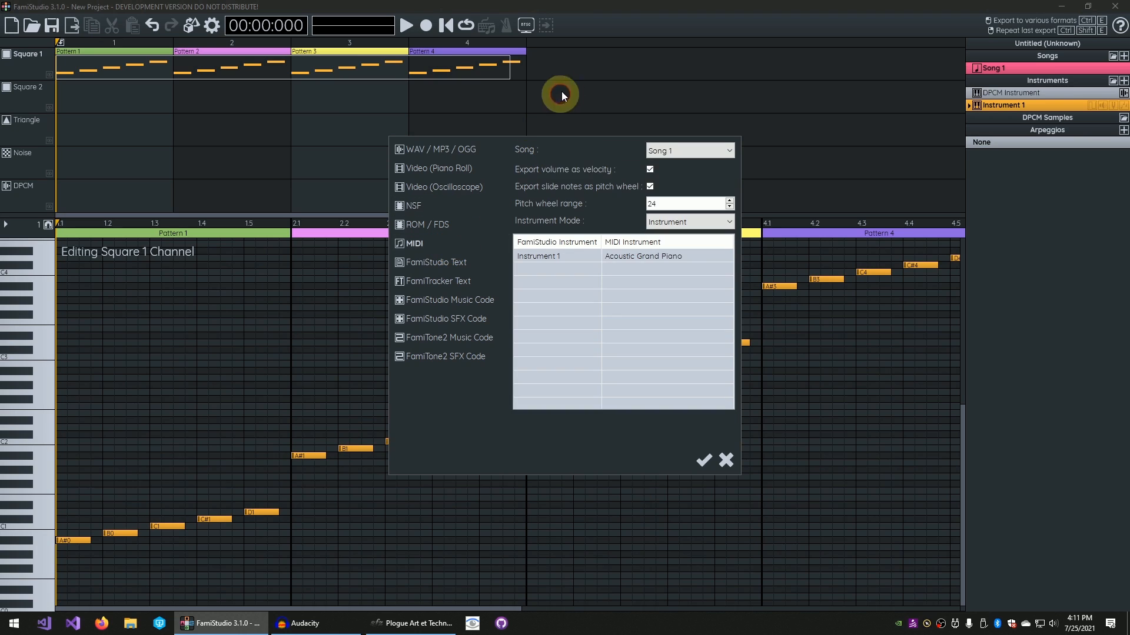
{"action": "left_click", "coordinate": [700, 460]}
{"action": "type", "text": "B"}
{"action": "key", "text": "BackSpace"}
{"action": "type", "text": "Sl;a"}
{"action": "key", "text": "BackSpace"}
{"action": "key", "text": "BackSpace"}
{"action": "type", "text": "apBass"}
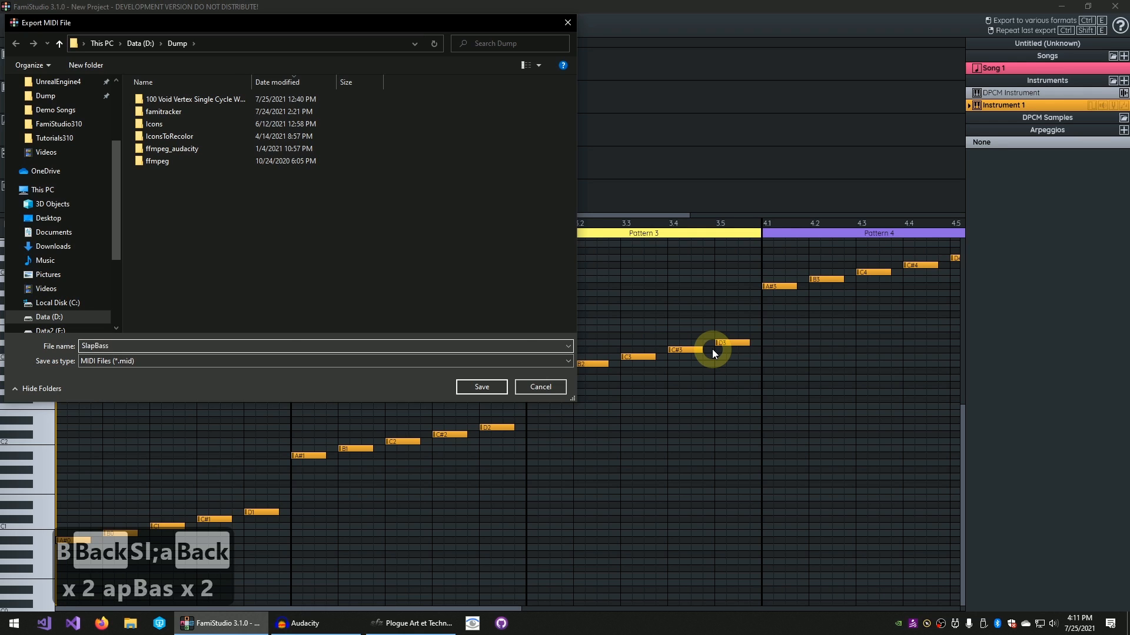
{"action": "key", "text": "Return"}
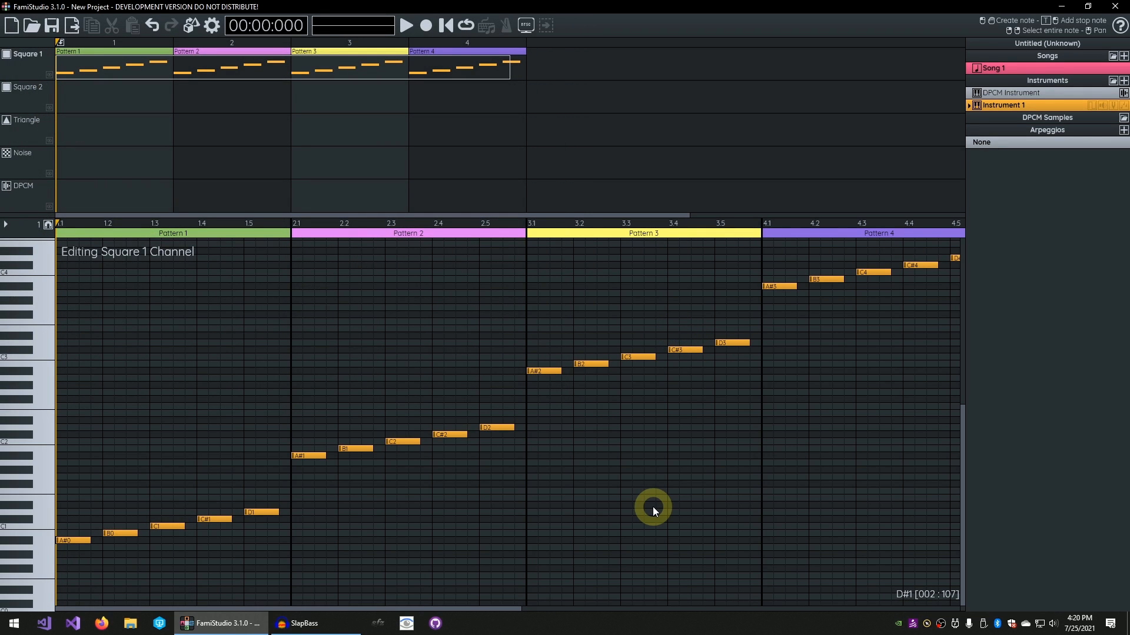
- Open sforzando, load 036_Slap_Bass_1 from bank 000 of the converted SGM-v2_01-YamahaGrand-Guit-Bass-v2_7_sf2 soundfont, and audition it with a couple of low notes
{"action": "left_click", "coordinate": [381, 625]}
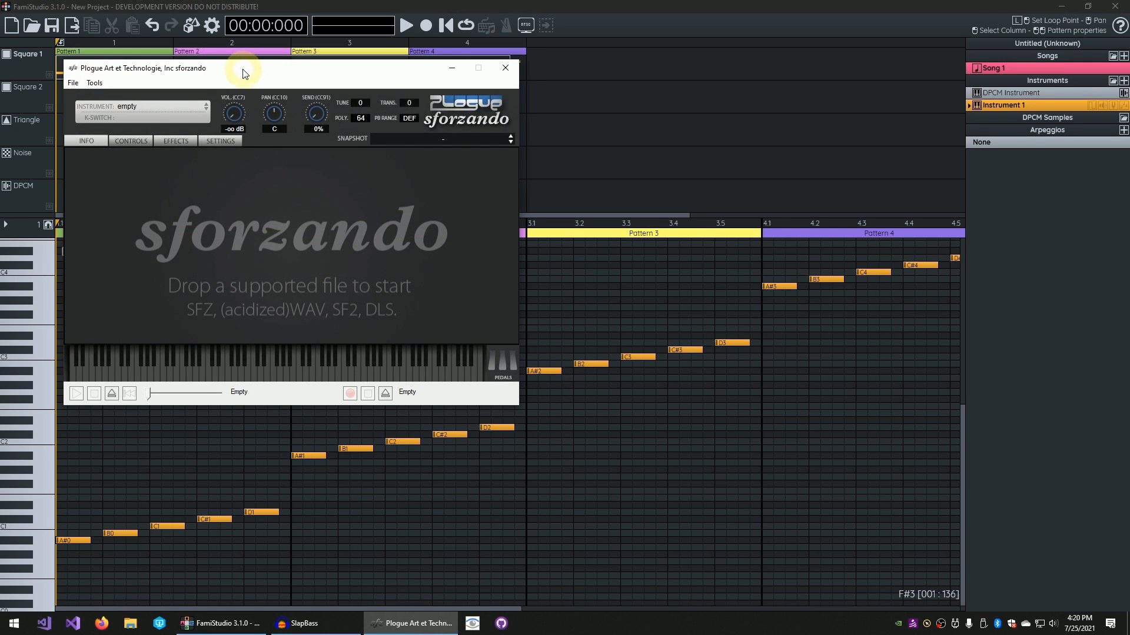
{"action": "left_click_drag", "start_coordinate": [244, 67], "coordinate": [524, 176]}
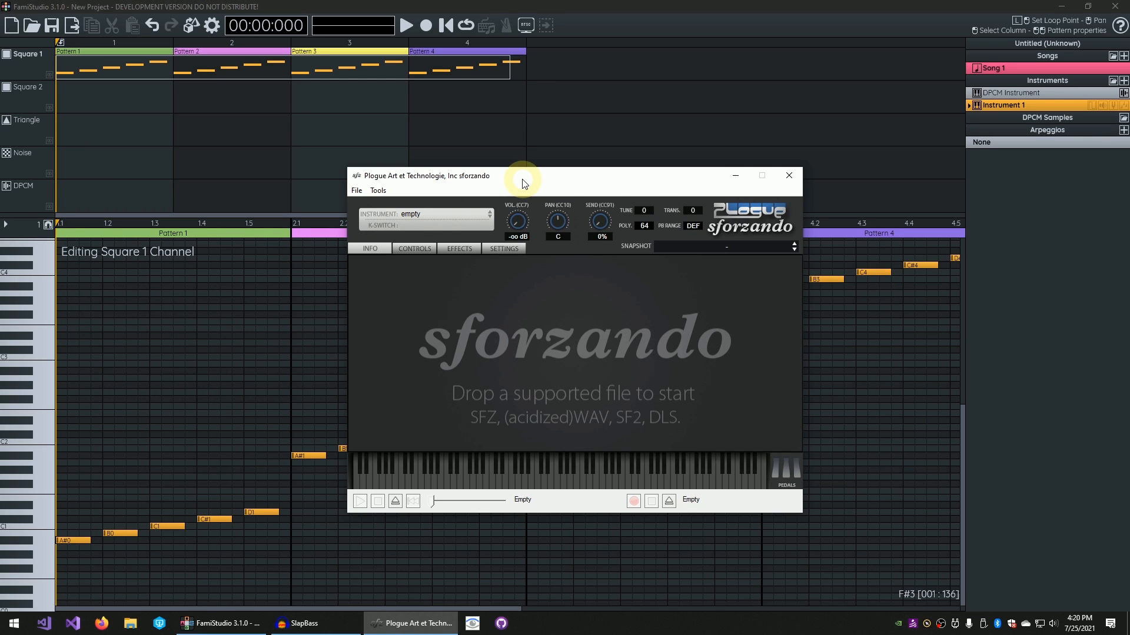
{"action": "left_click", "coordinate": [470, 213]}
{"action": "mouse_move", "coordinate": [512, 266]}
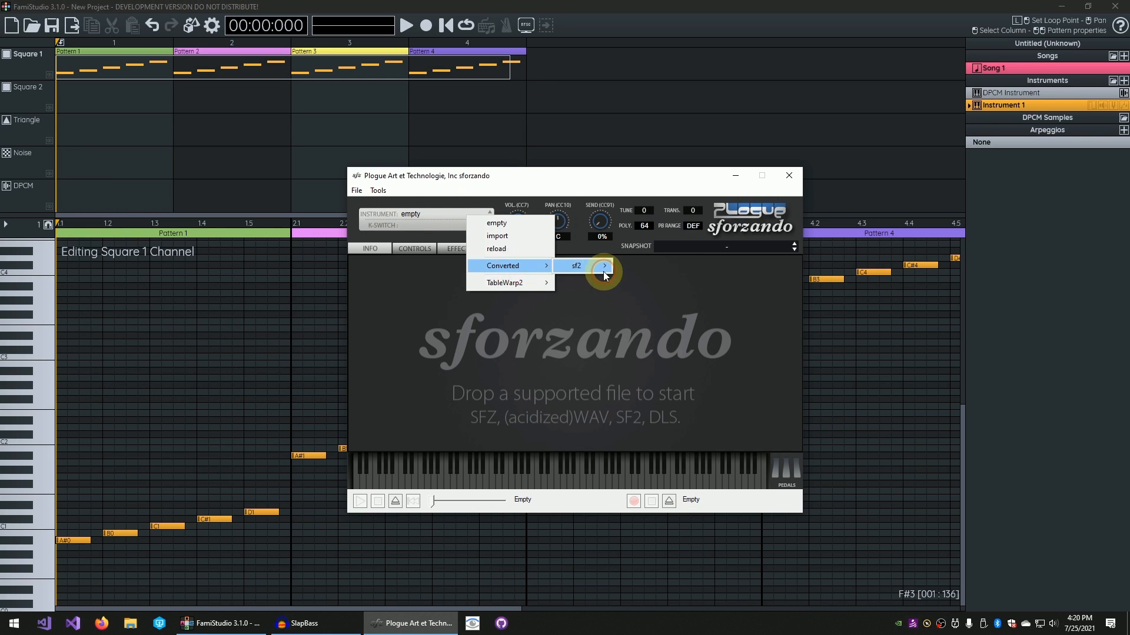
{"action": "mouse_move", "coordinate": [603, 272]}
{"action": "mouse_move", "coordinate": [676, 266]}
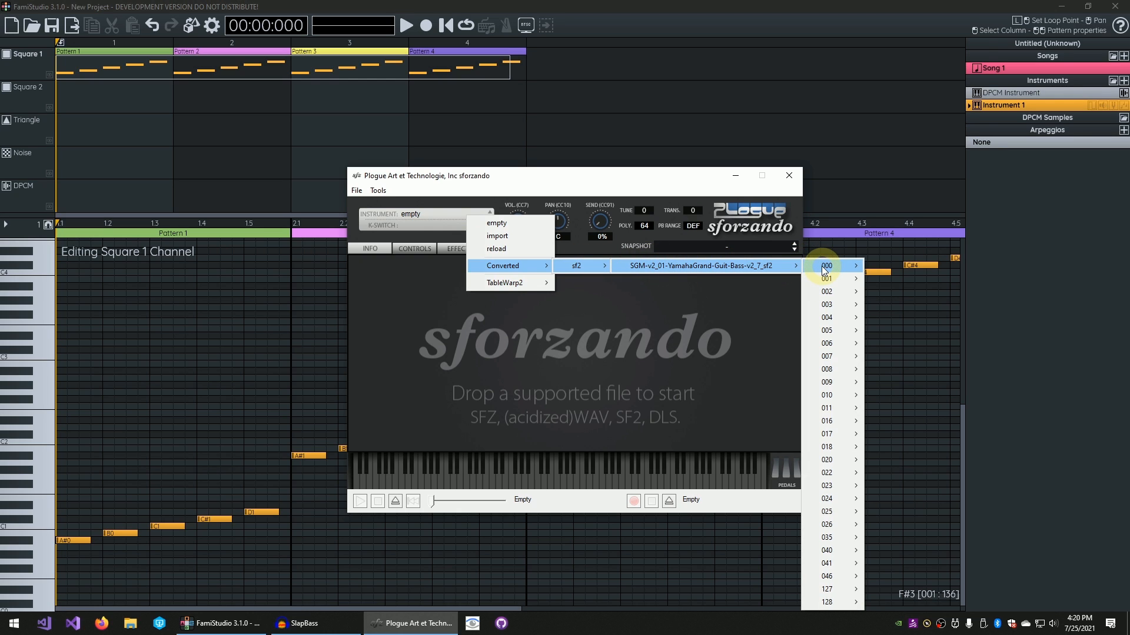
{"action": "mouse_move", "coordinate": [823, 266]}
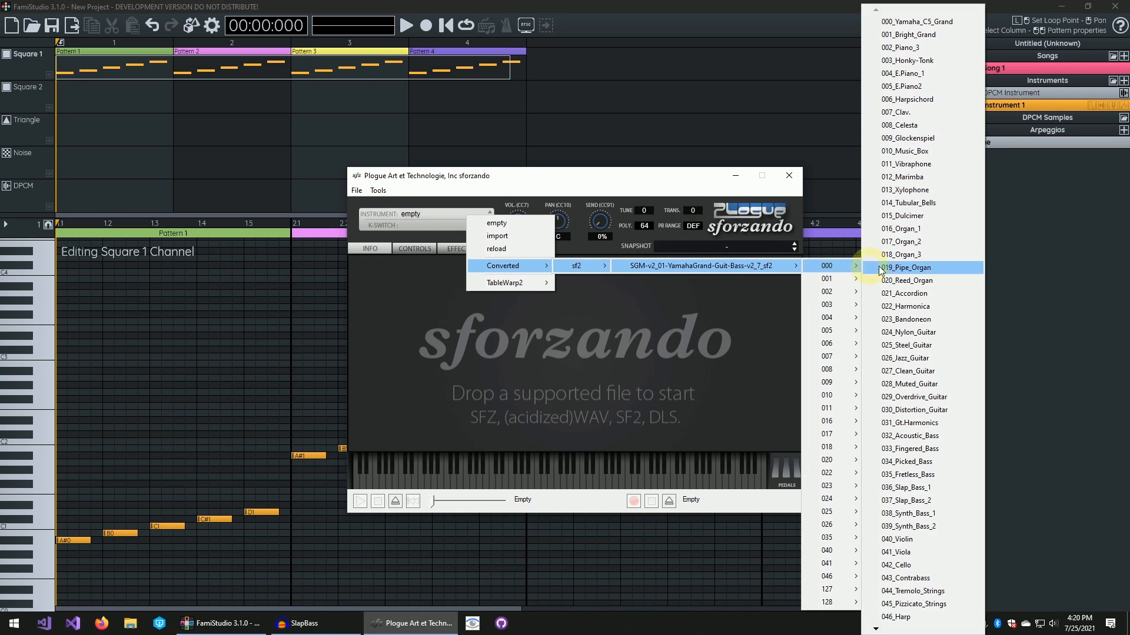
{"action": "left_click", "coordinate": [933, 490]}
{"action": "left_click", "coordinate": [507, 471]}
{"action": "left_click", "coordinate": [499, 482]}
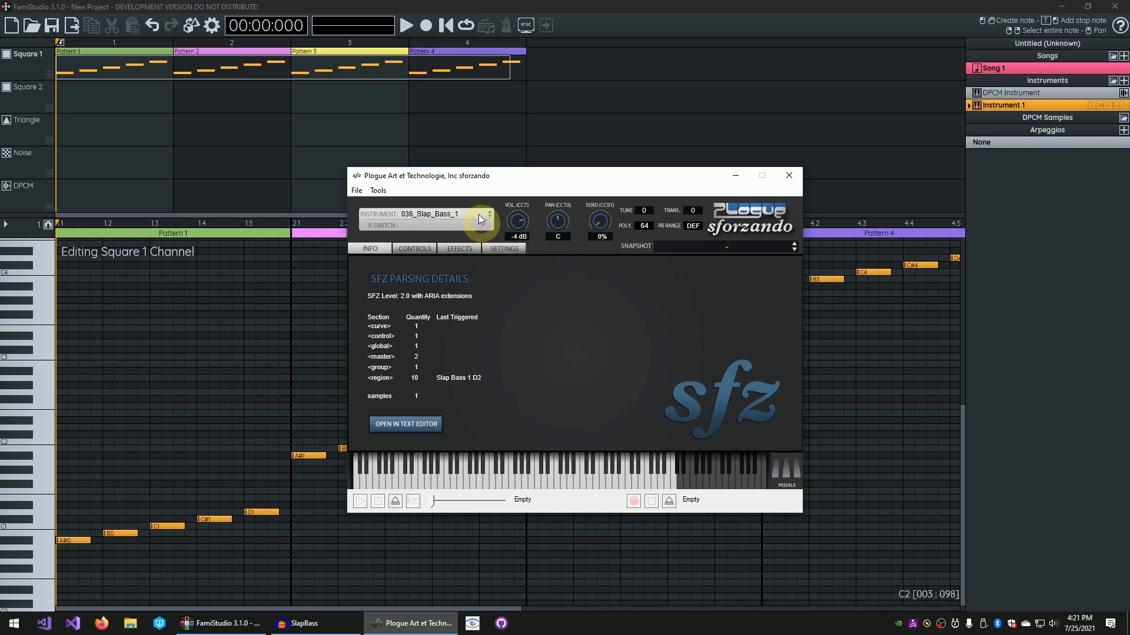
- Open sforzando's offline rendering and choose SlapBass as the MIDI file
{"action": "left_click_drag", "start_coordinate": [487, 184], "coordinate": [514, 143]}
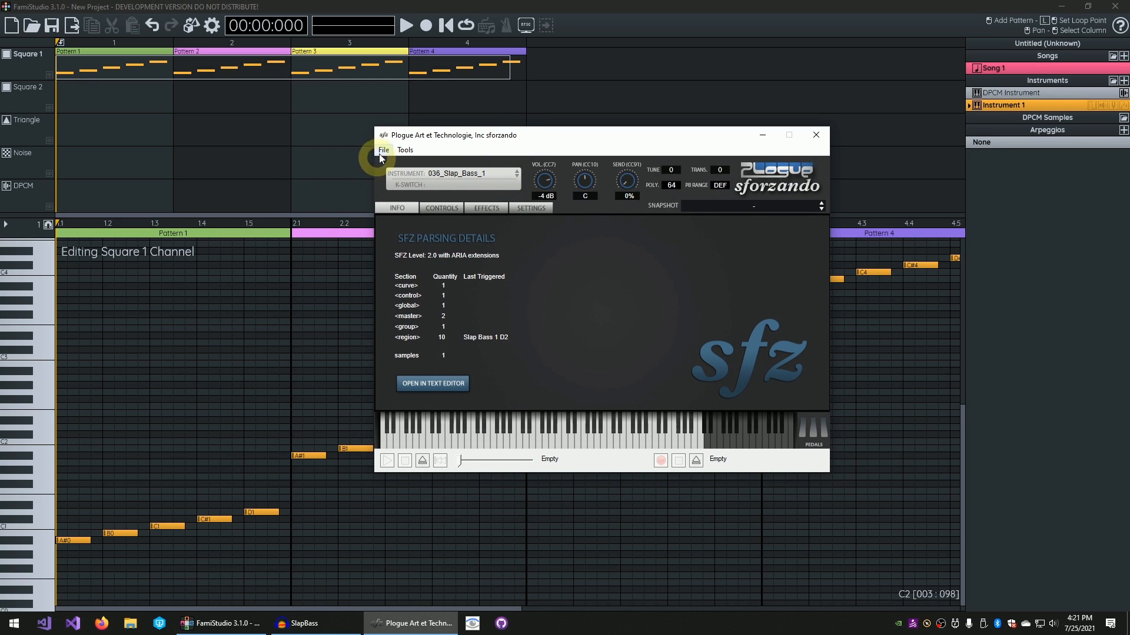
{"action": "left_click", "coordinate": [404, 150]}
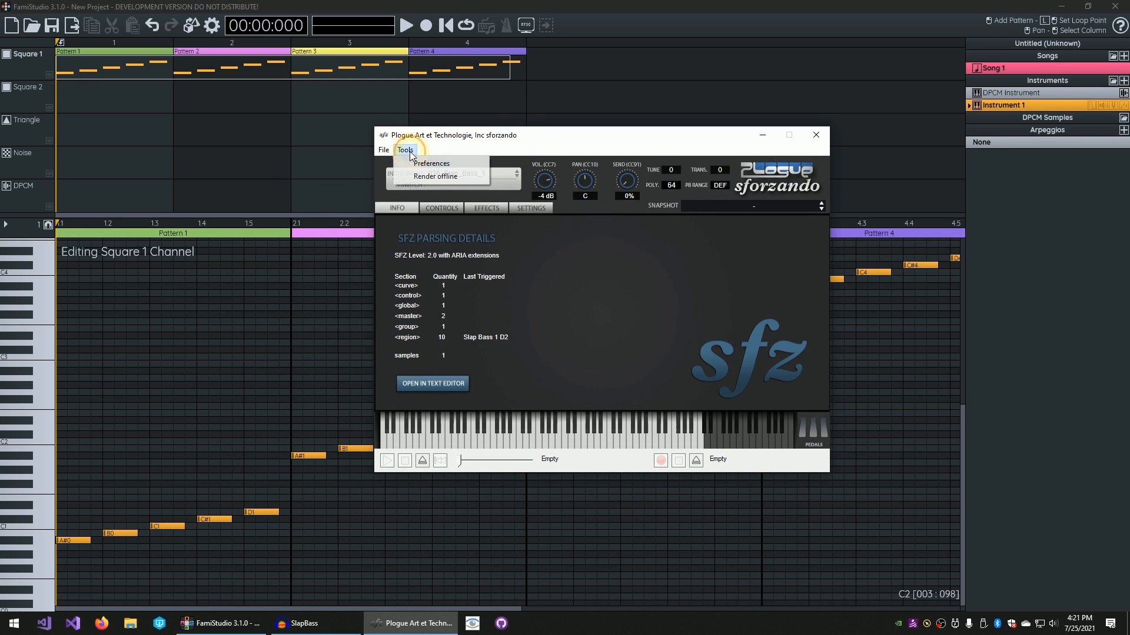
{"action": "left_click", "coordinate": [442, 179]}
{"action": "left_click", "coordinate": [562, 210]}
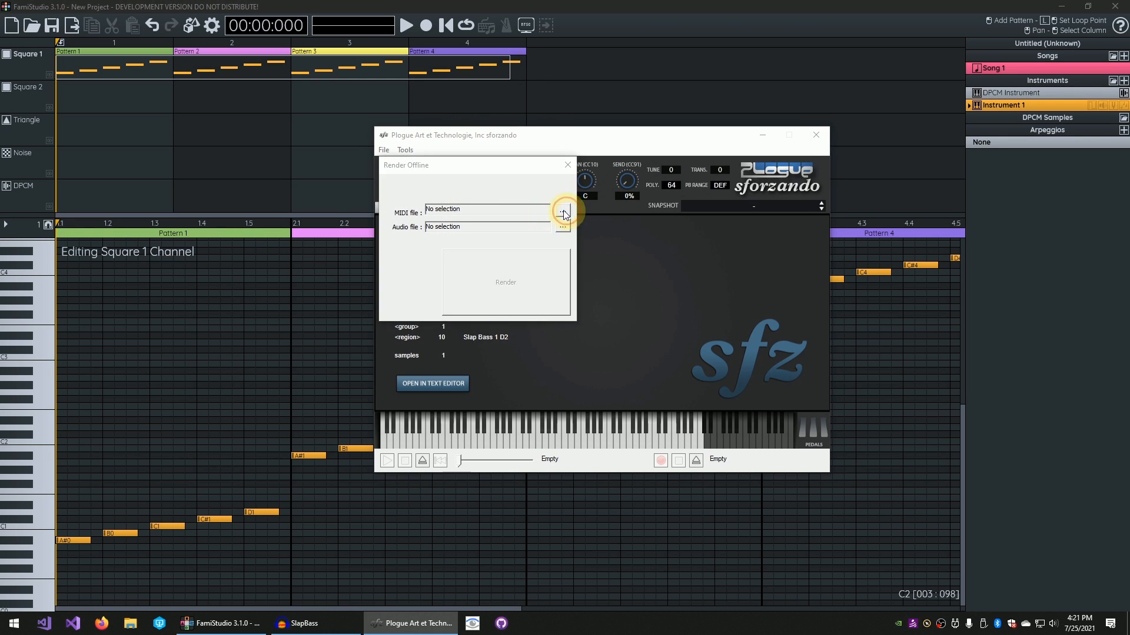
{"action": "double_click", "coordinate": [453, 151]}
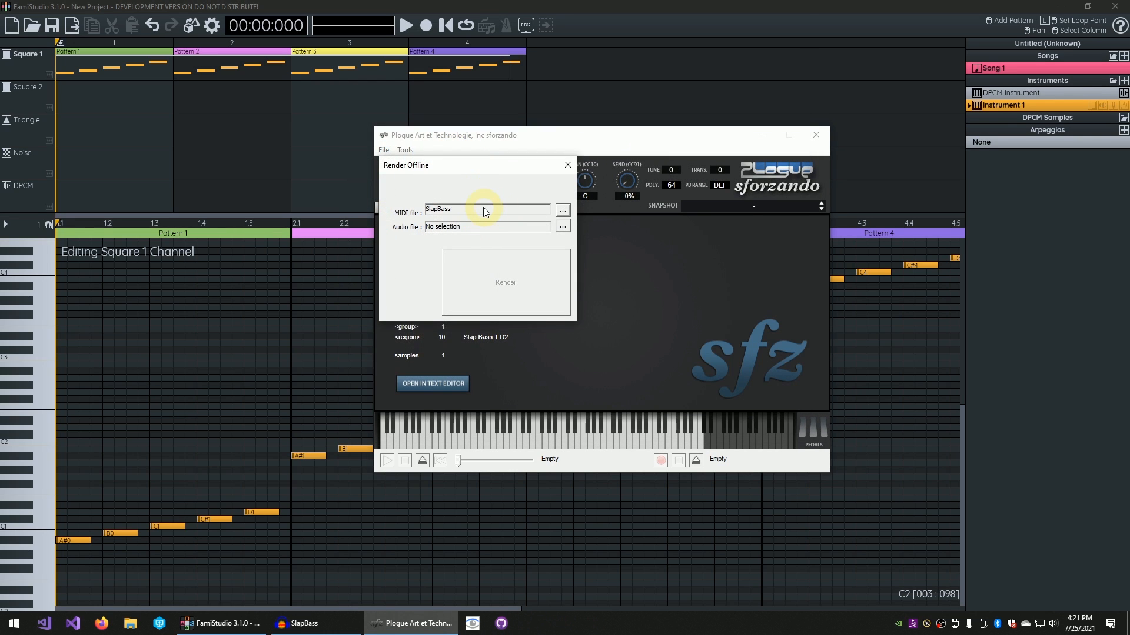
- Render the MIDI file offline to an audio file named SlapBass, then close the render window and sforzando
{"action": "left_click", "coordinate": [567, 228]}
{"action": "double_click", "coordinate": [441, 154]}
{"action": "left_click", "coordinate": [585, 352]}
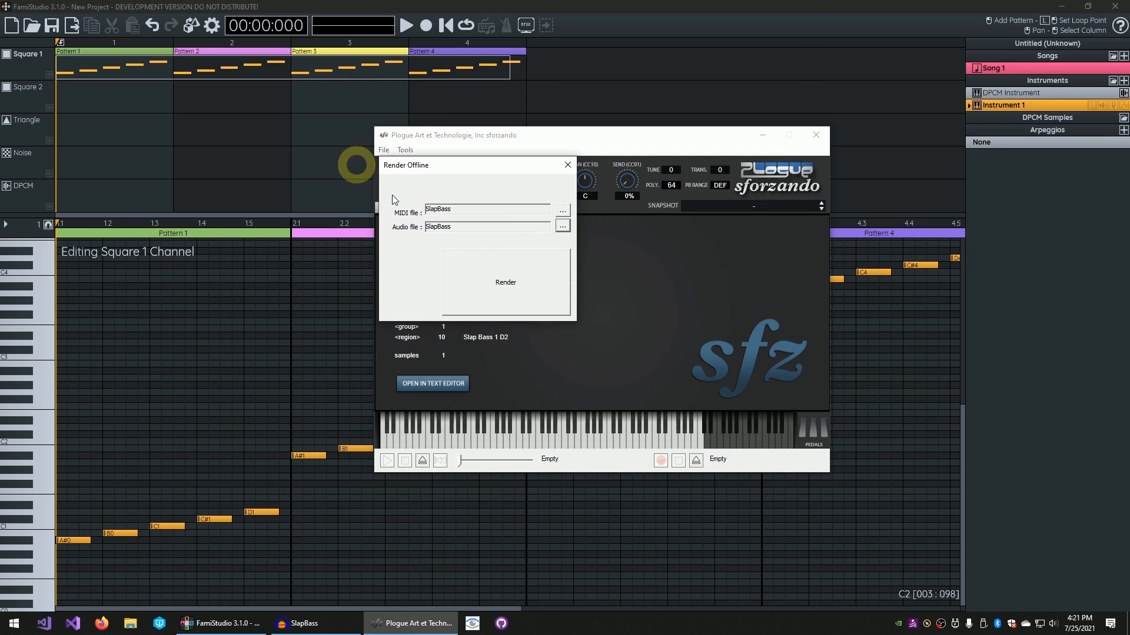
{"action": "left_click", "coordinate": [526, 293]}
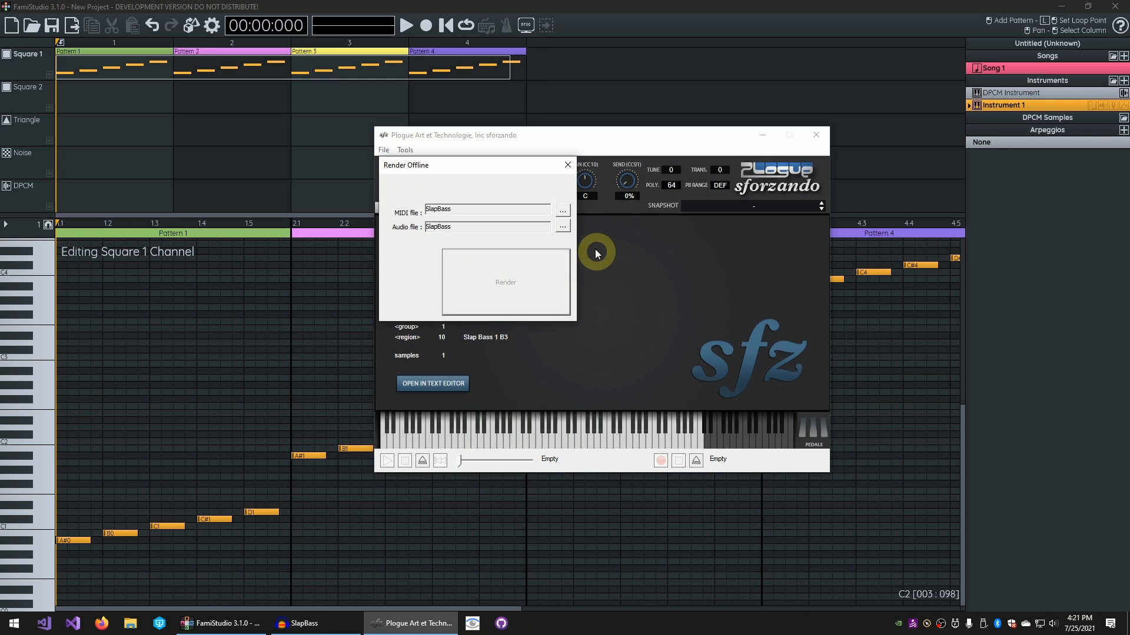
{"action": "left_click", "coordinate": [568, 166]}
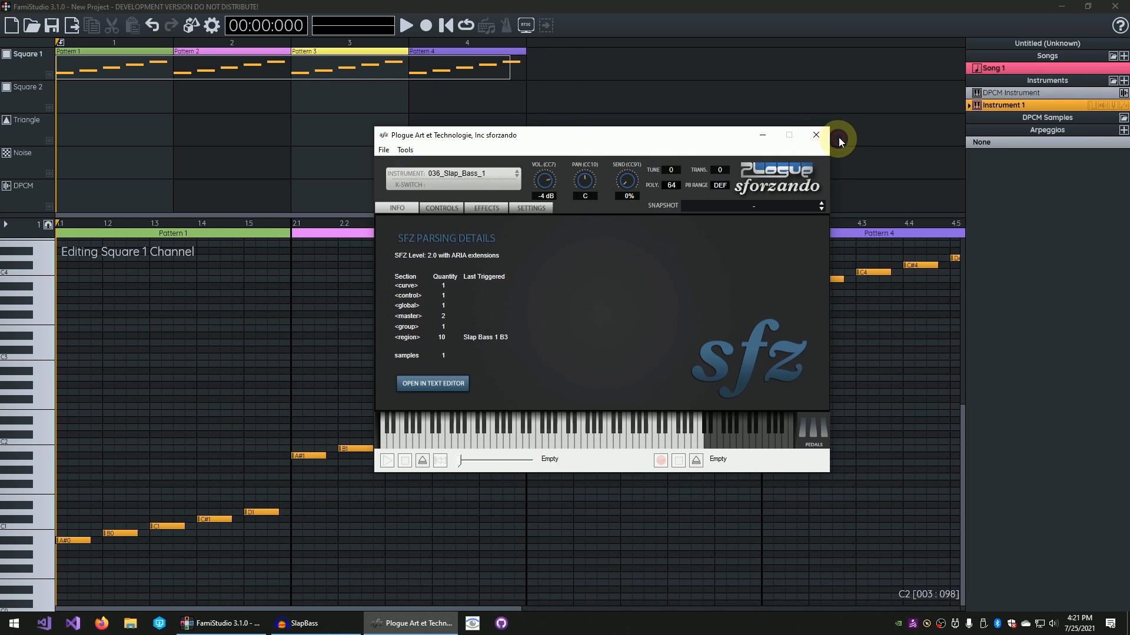
{"action": "left_click", "coordinate": [815, 135]}
- Switch to Audacity and open SlapBass.wav from the Dump folder
{"action": "left_click", "coordinate": [348, 622]}
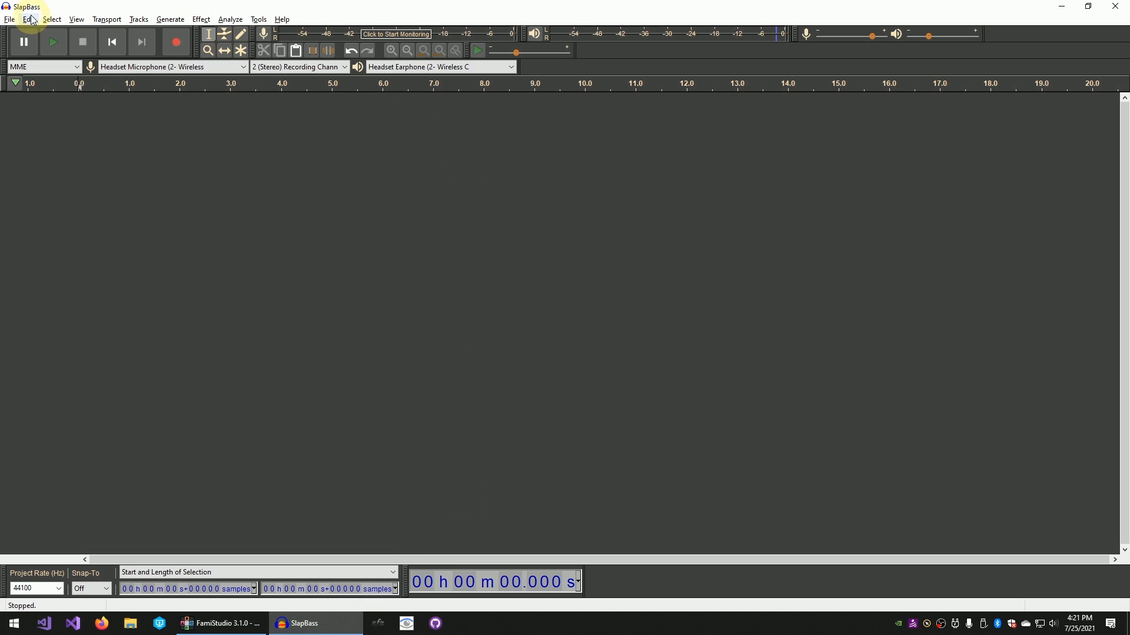
{"action": "left_click", "coordinate": [10, 19]}
{"action": "left_click", "coordinate": [30, 43]}
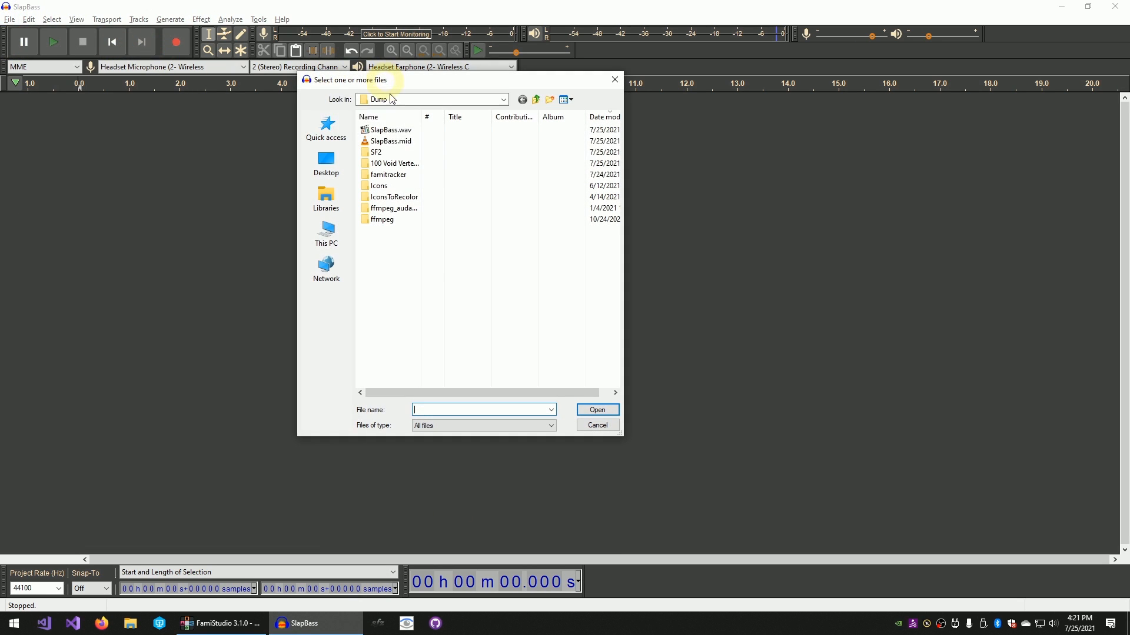
{"action": "double_click", "coordinate": [383, 125]}
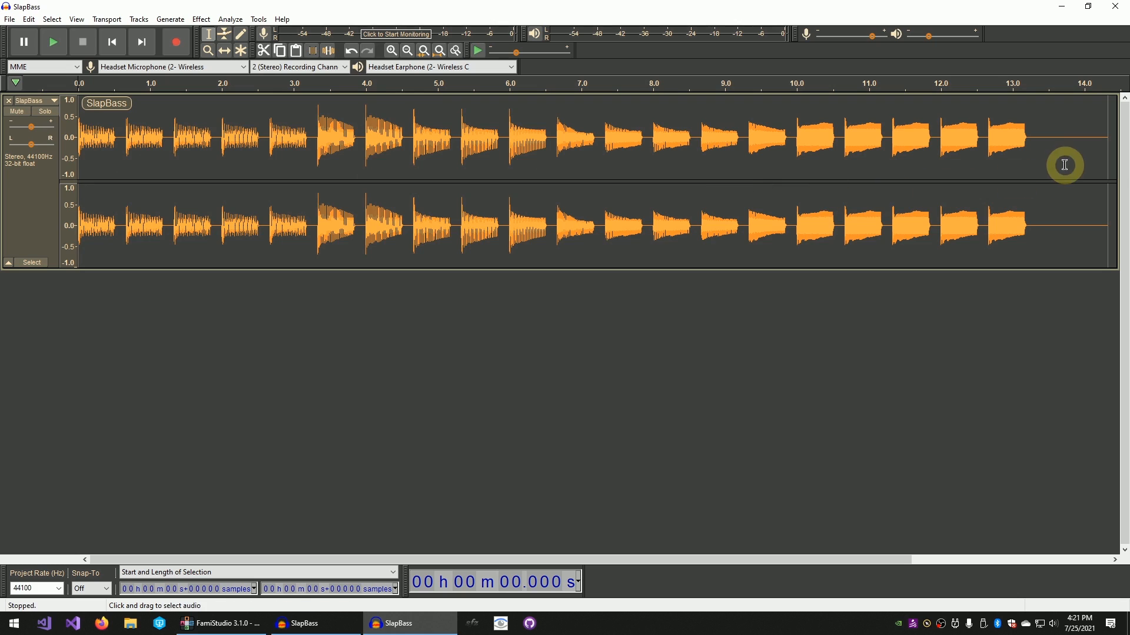
- Mix the whole SlapBass stereo track down to mono
{"action": "key", "text": "ctrl+a"}
{"action": "left_click", "coordinate": [139, 19]}
{"action": "mouse_move", "coordinate": [197, 50]}
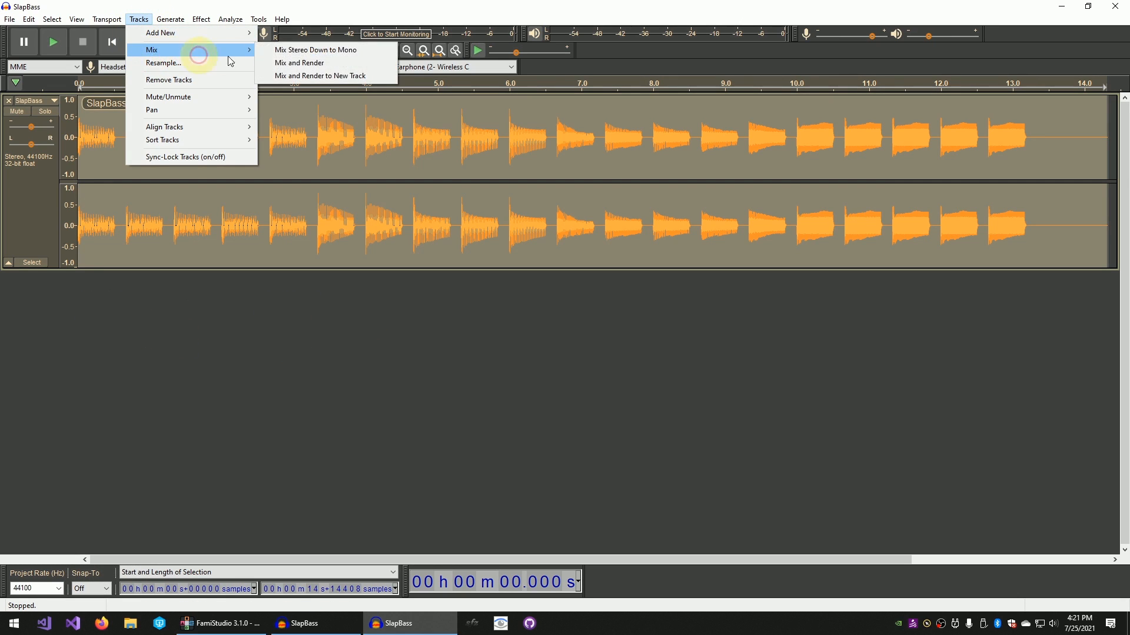
{"action": "left_click", "coordinate": [314, 52]}
{"action": "key", "text": "Escape"}
{"action": "left_click", "coordinate": [247, 171]}
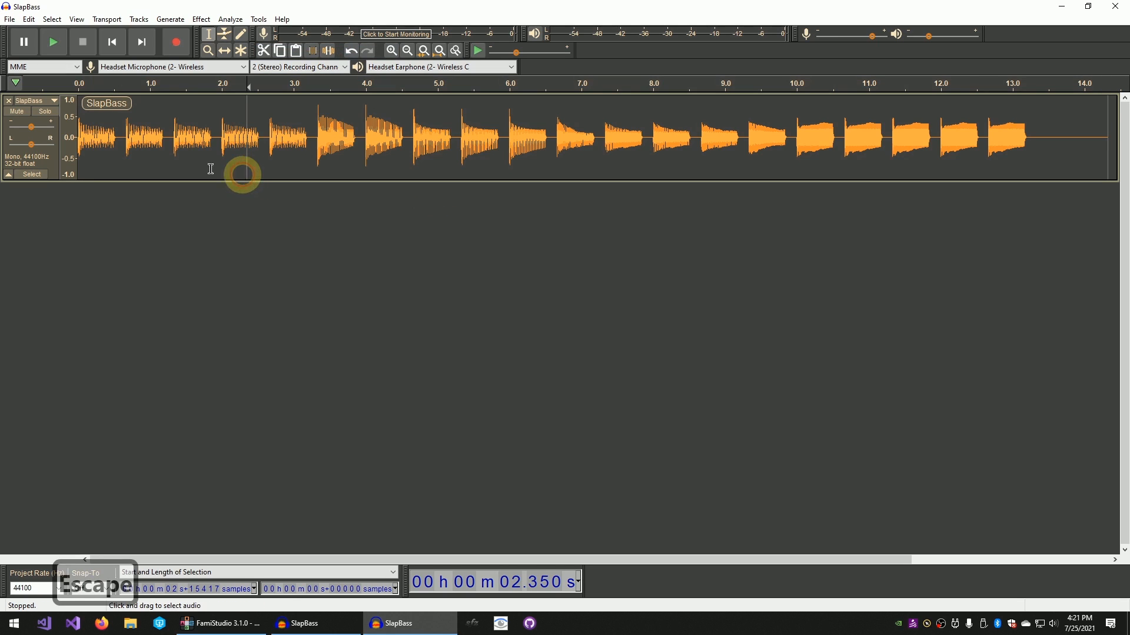
- Play the SlapBass track from its start to audition the lower notes
{"action": "key", "text": "Home"}
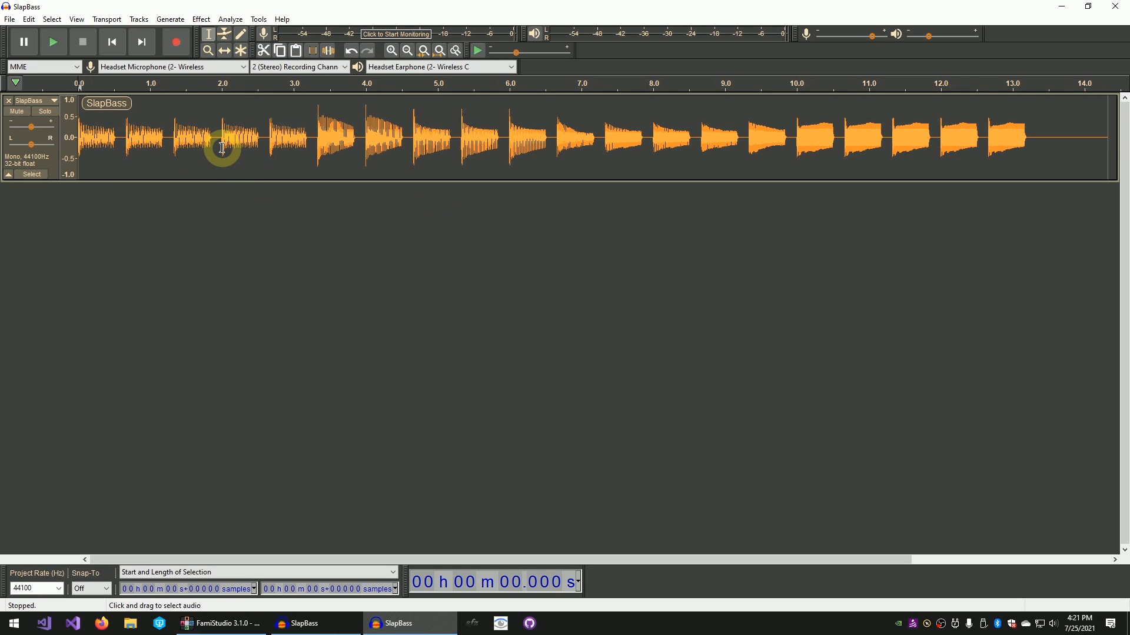
{"action": "key", "text": "space"}
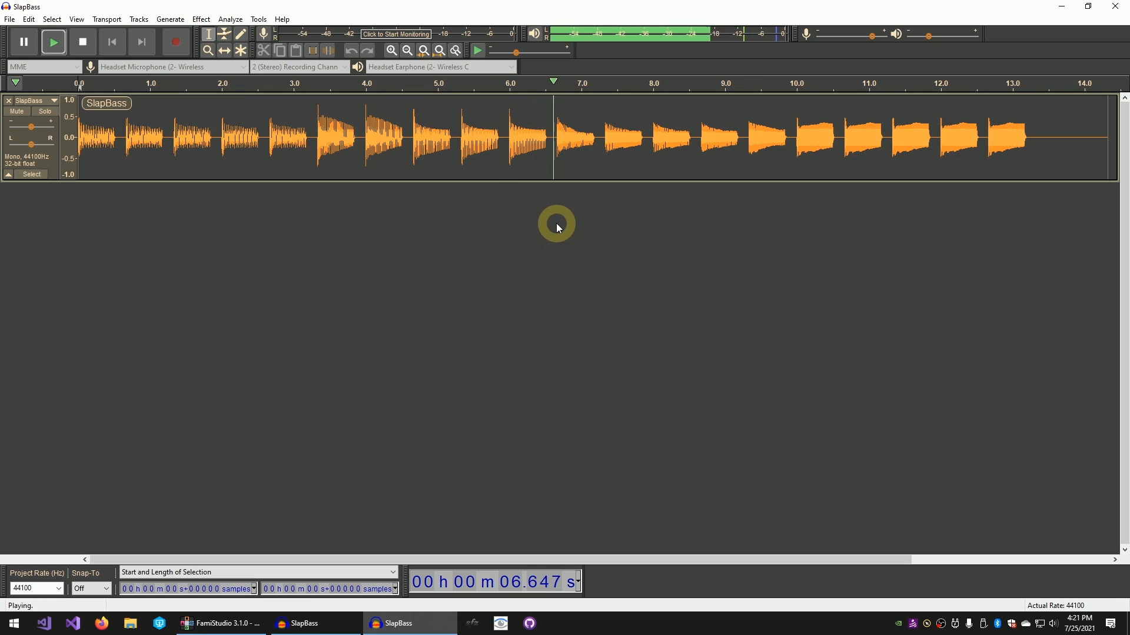
{"action": "key", "text": "space"}
- Delete the first five notes and everything after the second group of five, keeping only that second group
{"action": "left_click_drag", "start_coordinate": [313, 127], "coordinate": [18, 114]}
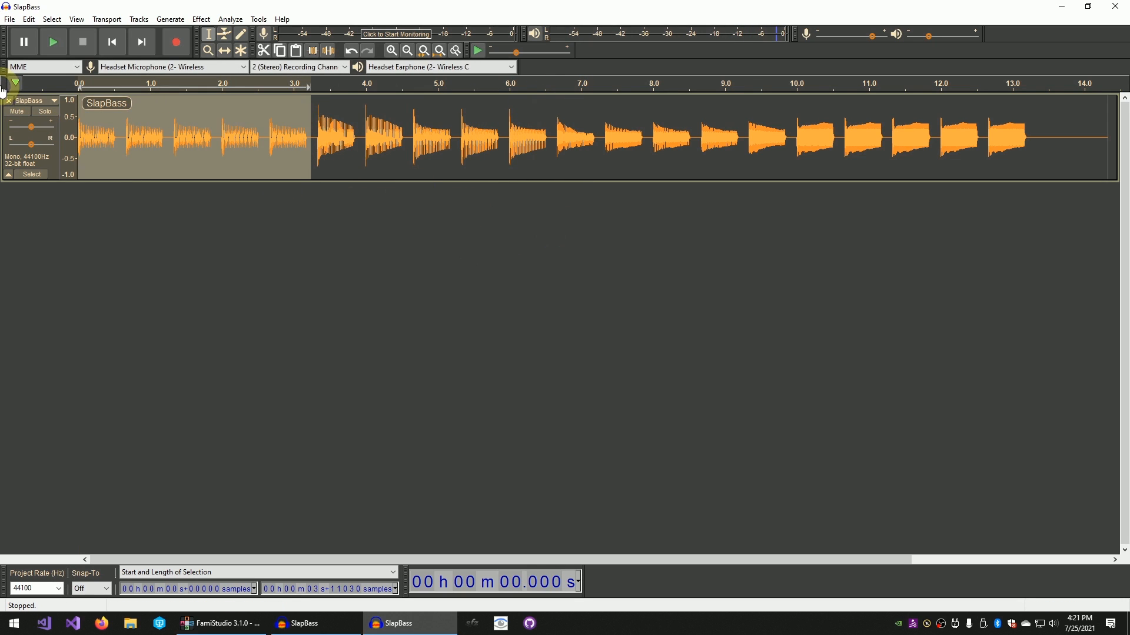
{"action": "key", "text": "Delete"}
{"action": "left_click", "coordinate": [317, 137]}
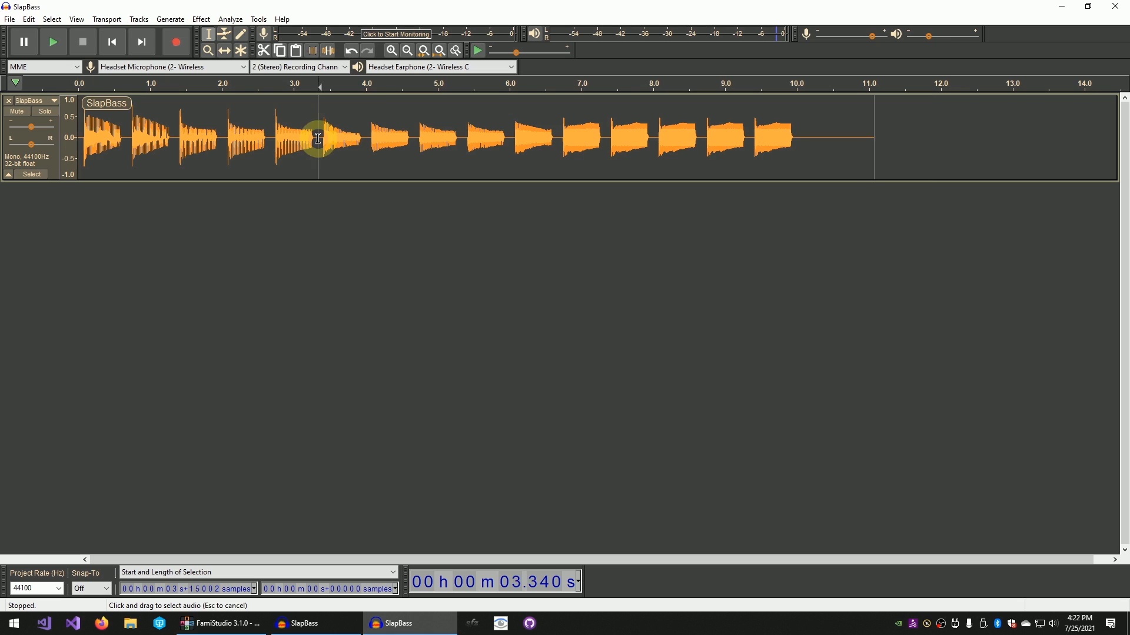
{"action": "key", "text": "shift+k"}
{"action": "key", "text": "Delete"}
- Add five empty mono tracks and fit all tracks to the window height
{"action": "left_click", "coordinate": [138, 19]}
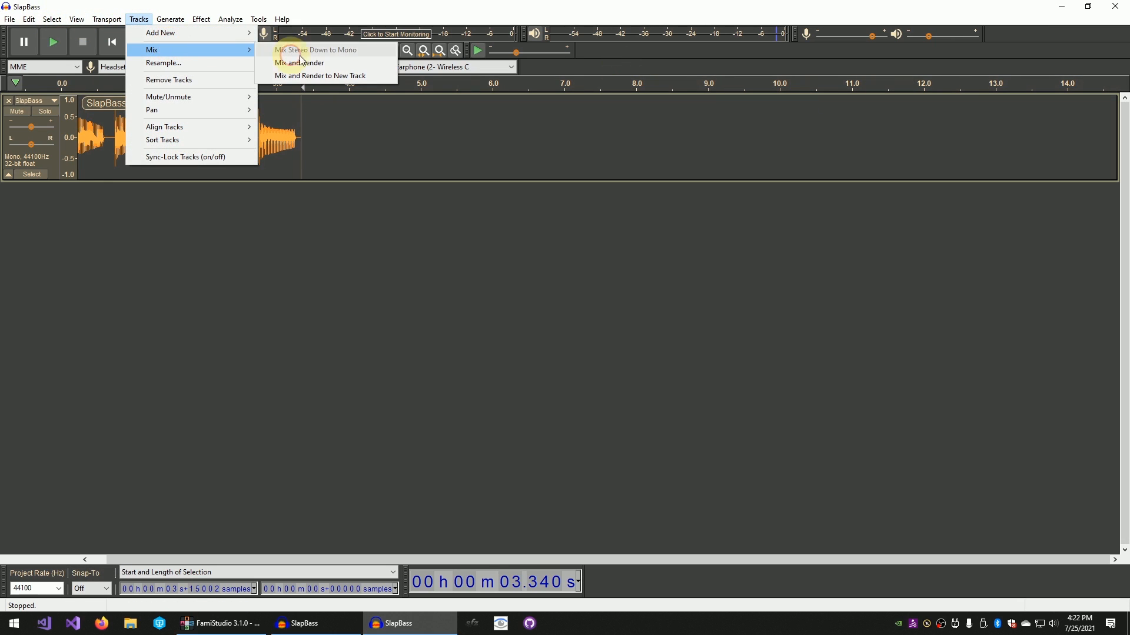
{"action": "mouse_move", "coordinate": [153, 31]}
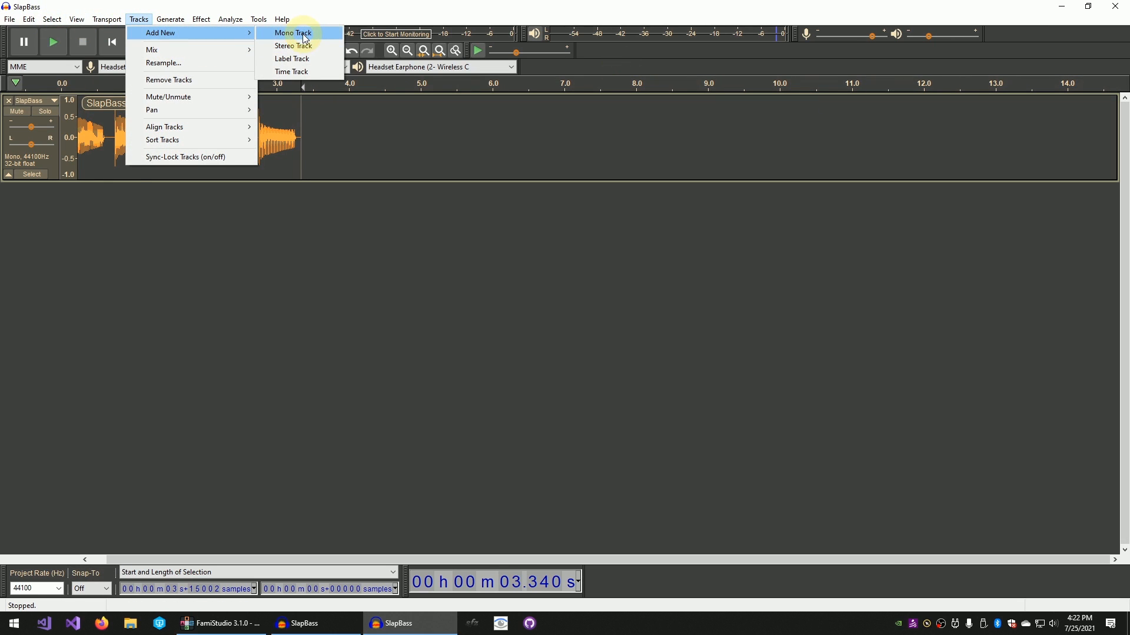
{"action": "left_click", "coordinate": [294, 33]}
{"action": "left_click", "coordinate": [139, 19]}
{"action": "mouse_move", "coordinate": [248, 37]}
{"action": "left_click", "coordinate": [293, 33]}
{"action": "left_click", "coordinate": [139, 19]}
{"action": "mouse_move", "coordinate": [177, 32]}
{"action": "left_click", "coordinate": [293, 33]}
{"action": "left_click", "coordinate": [139, 19]}
{"action": "left_click", "coordinate": [293, 33]}
{"action": "left_click", "coordinate": [139, 19]}
{"action": "left_click", "coordinate": [273, 35]}
{"action": "left_click", "coordinate": [76, 18]}
{"action": "mouse_move", "coordinate": [101, 43]}
{"action": "left_click", "coordinate": [251, 58]}
- Move the first note from the SlapBass track to the start of the first empty track
{"action": "left_click_drag", "start_coordinate": [112, 123], "coordinate": [79, 126]}
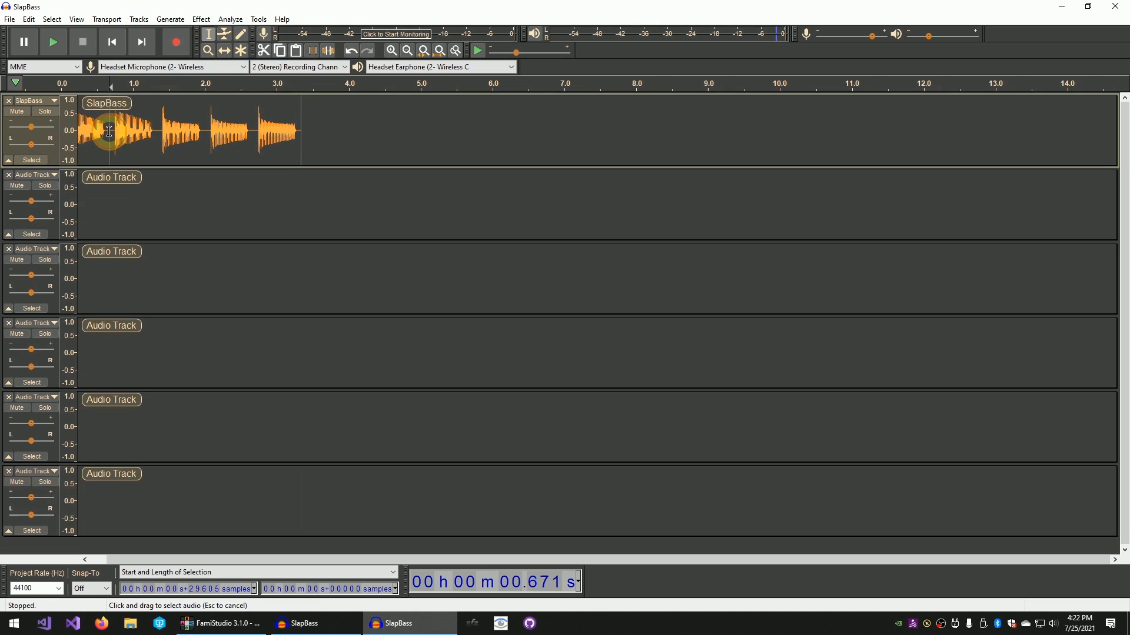
{"action": "key", "text": "ctrl+x"}
{"action": "left_click", "coordinate": [173, 209]}
{"action": "key", "text": "Home"}
{"action": "key", "text": "ctrl+v"}
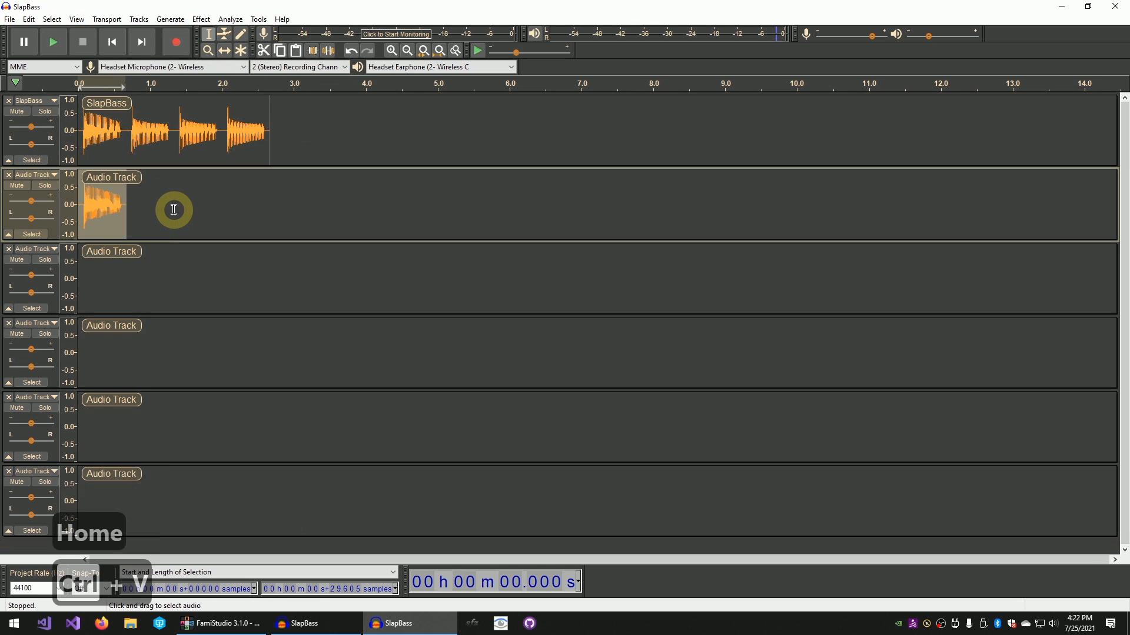
- Move the second note from the SlapBass track to the start of the second empty track
{"action": "left_click_drag", "start_coordinate": [125, 137], "coordinate": [47, 135]}
{"action": "key", "text": "ctrl+x"}
{"action": "left_click", "coordinate": [141, 272]}
{"action": "key", "text": "Home"}
{"action": "key", "text": "ctrl+v"}
- Move the third note from the SlapBass track to the start of the third empty track
{"action": "left_click_drag", "start_coordinate": [112, 138], "coordinate": [84, 135]}
{"action": "key", "text": "ctrl+x"}
{"action": "left_click", "coordinate": [161, 367]}
{"action": "key", "text": "Home"}
{"action": "key", "text": "ctrl+v"}
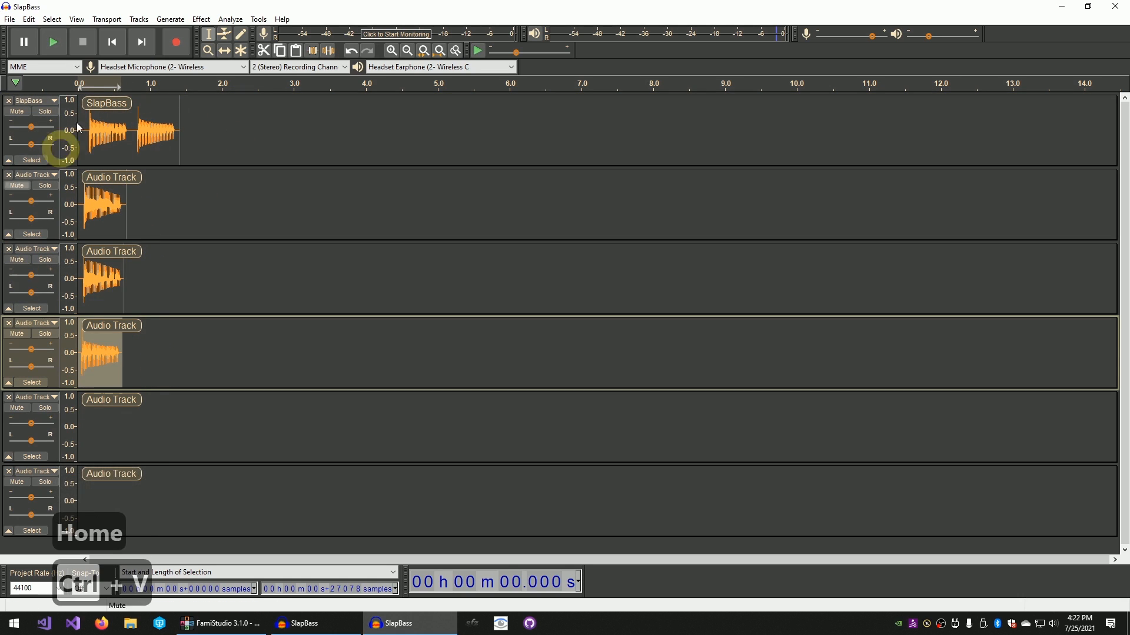
- Move the fourth note from the SlapBass track to the start of the fourth empty track
{"action": "left_click_drag", "start_coordinate": [133, 134], "coordinate": [88, 133]}
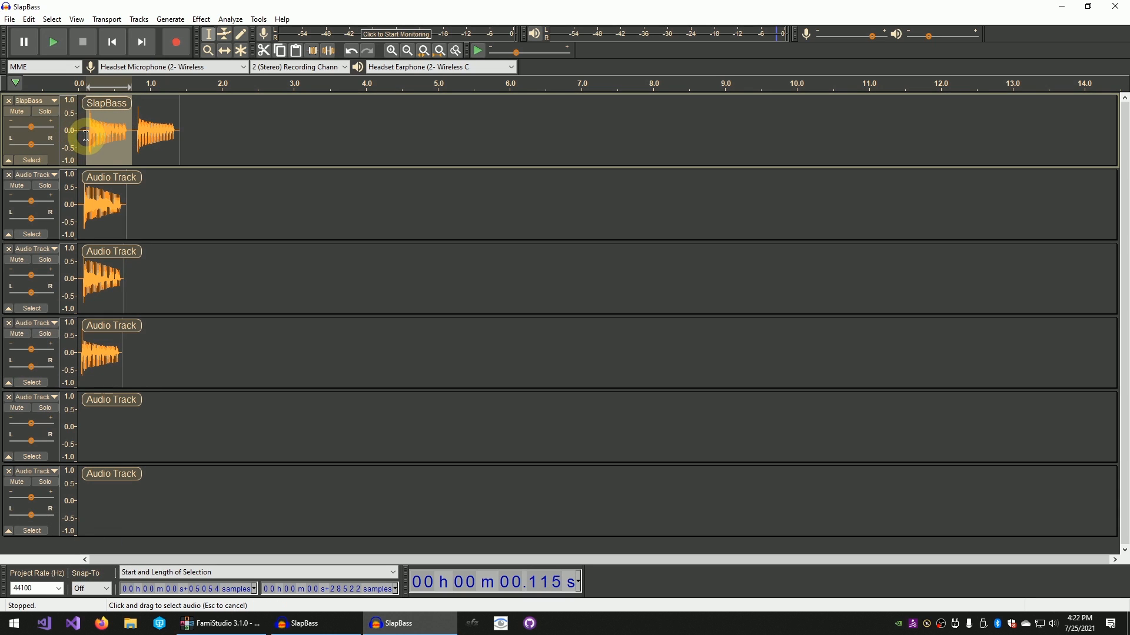
{"action": "key", "text": "ctrl+x"}
{"action": "left_click", "coordinate": [198, 436]}
{"action": "key", "text": "Home"}
{"action": "key", "text": "ctrl+v"}
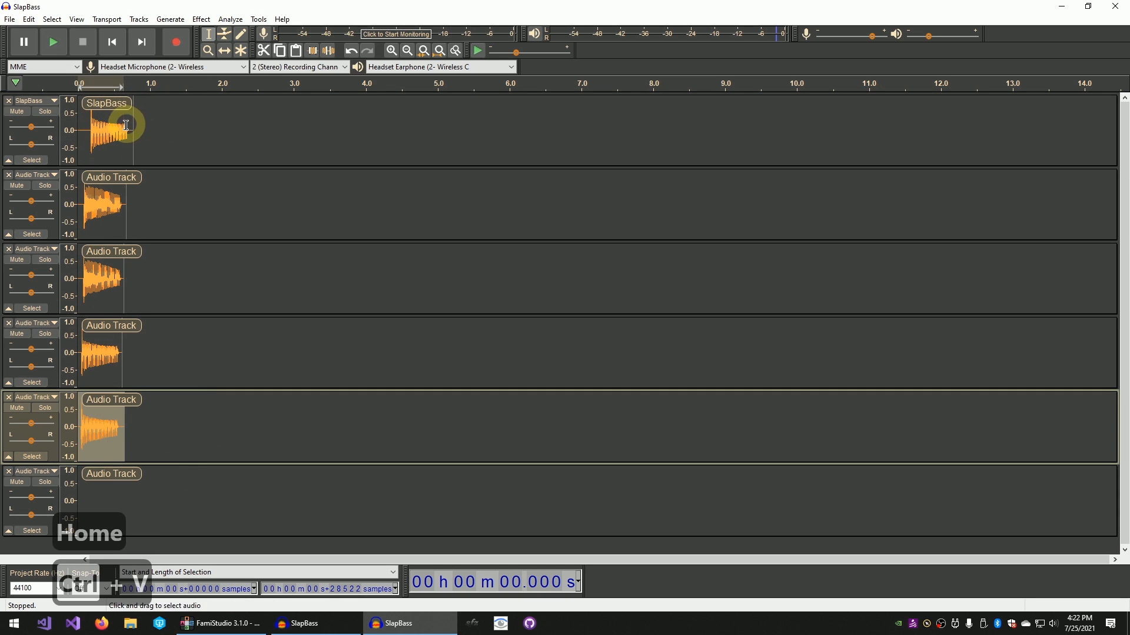
- Move the last note from the SlapBass track to the start of the fifth empty track and remove the SlapBass track
{"action": "left_click_drag", "start_coordinate": [146, 133], "coordinate": [89, 133]}
{"action": "key", "text": "ctrl+x"}
{"action": "left_click", "coordinate": [214, 509]}
{"action": "key", "text": "Home"}
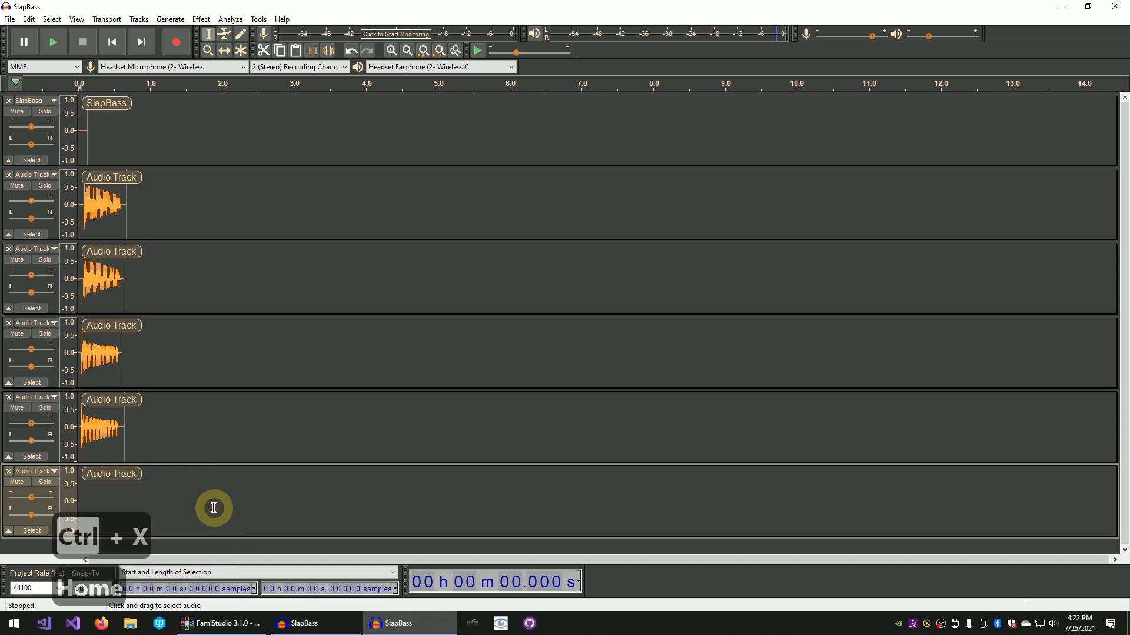
{"action": "key", "text": "ctrl+v"}
{"action": "left_click", "coordinate": [8, 101]}
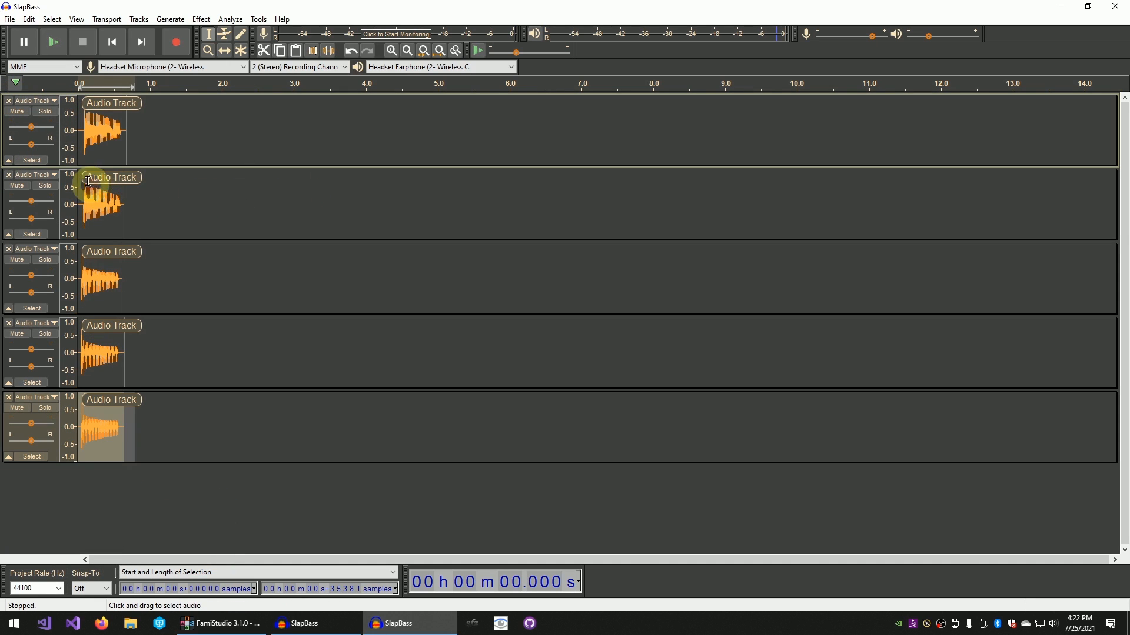
- Trim the silence before the note attack in the first and second tracks
{"action": "scroll", "coordinate": [91, 186], "scroll_direction": "up", "scroll_amount": 4}
{"action": "scroll", "coordinate": [527, 475], "scroll_direction": "down", "scroll_amount": 1}
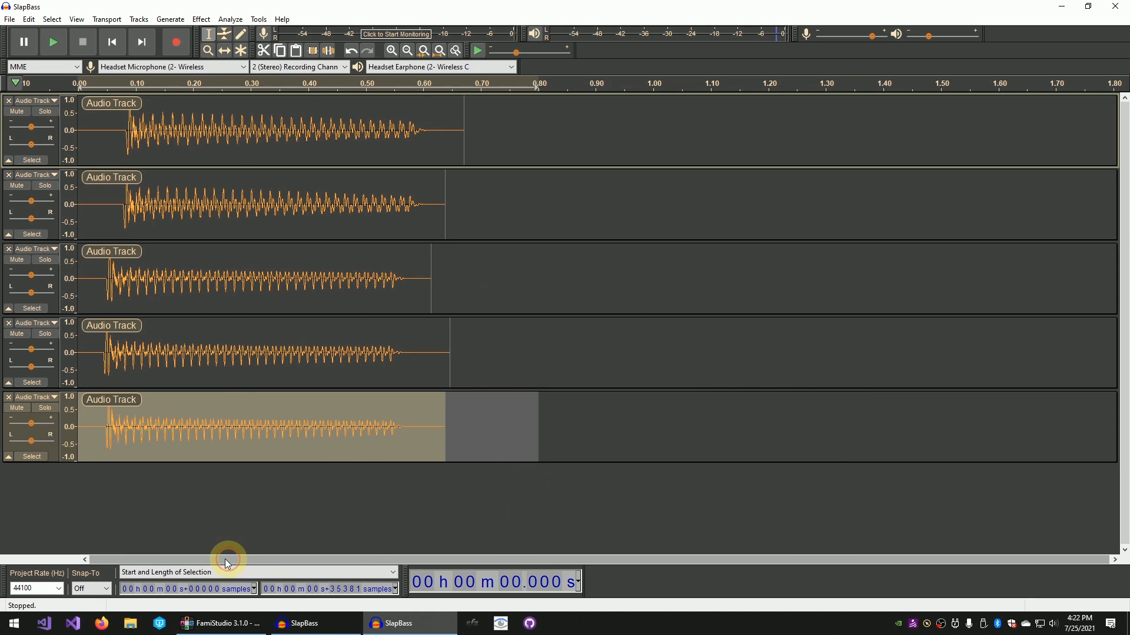
{"action": "left_click_drag", "start_coordinate": [126, 126], "coordinate": [20, 122]}
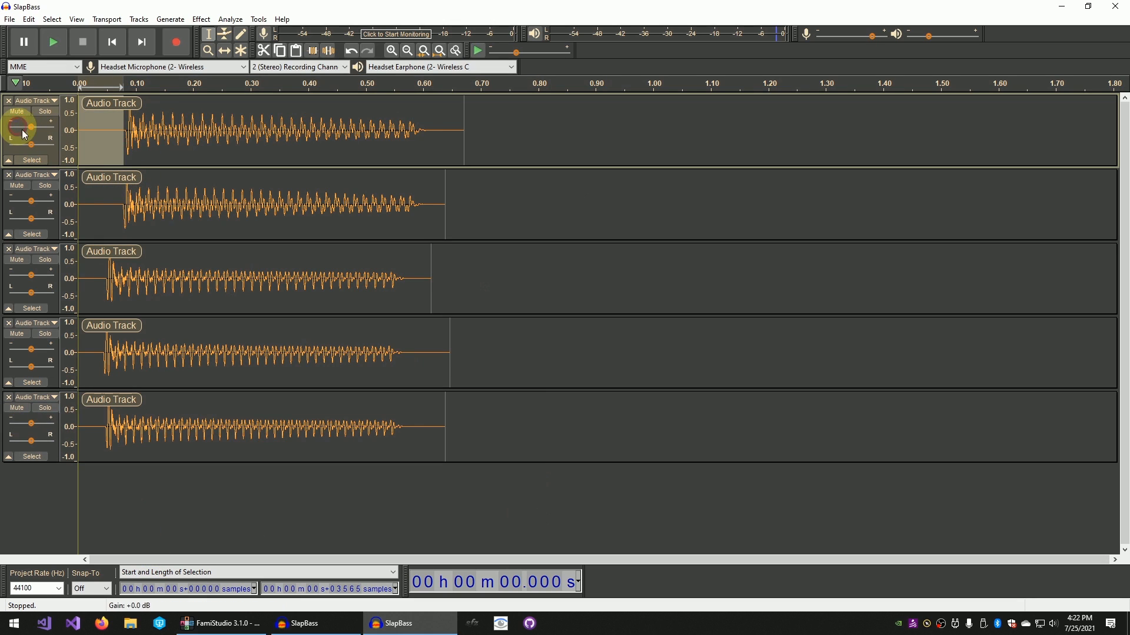
{"action": "key", "text": "Delete"}
{"action": "left_click", "coordinate": [121, 207]}
{"action": "left_click_drag", "start_coordinate": [121, 208], "coordinate": [35, 207]}
{"action": "key", "text": "Delete"}
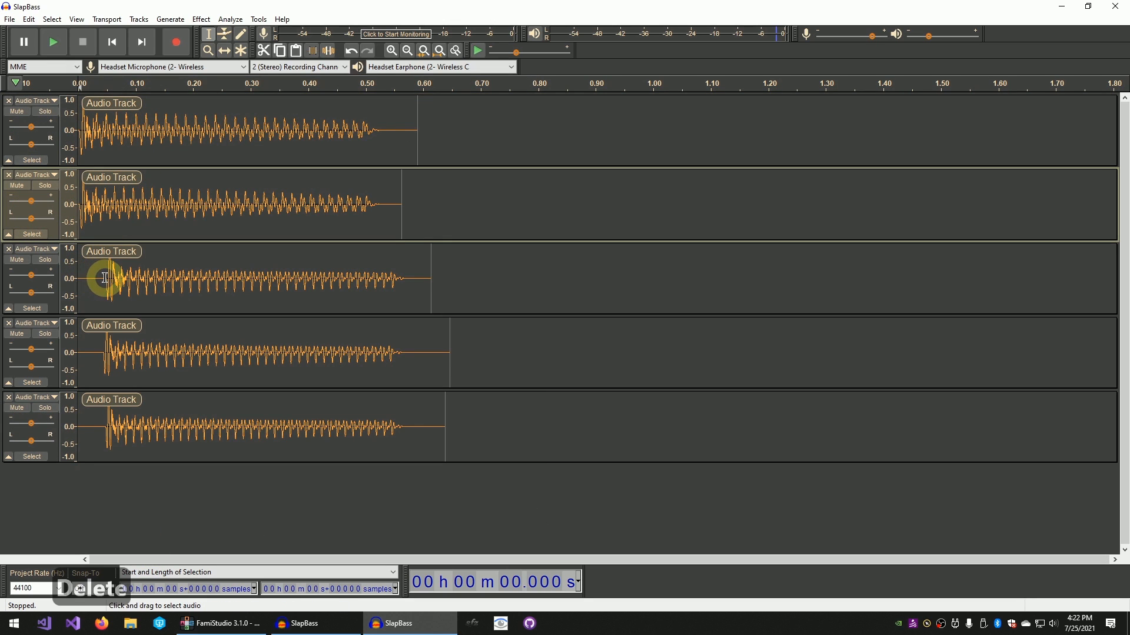
- Trim the silence before the note attack in the third, fourth and fifth tracks
{"action": "left_click_drag", "start_coordinate": [107, 278], "coordinate": [25, 297]}
{"action": "key", "text": "Delete"}
{"action": "left_click_drag", "start_coordinate": [109, 353], "coordinate": [15, 354]}
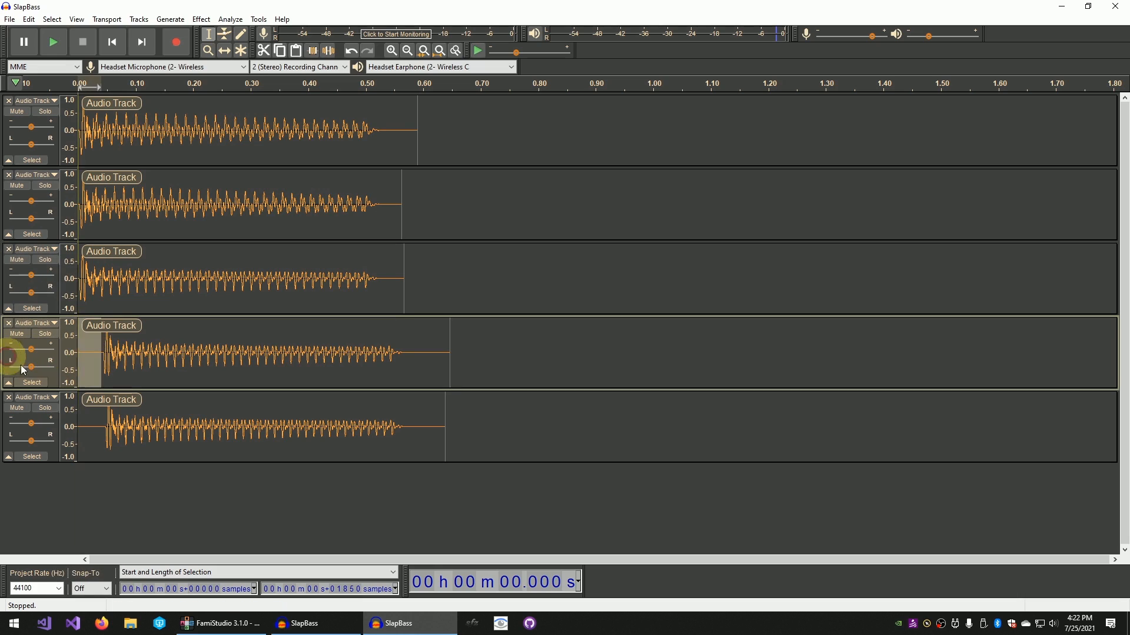
{"action": "key", "text": "Delete"}
{"action": "left_click_drag", "start_coordinate": [105, 429], "coordinate": [43, 429]}
{"action": "key", "text": "Delete"}
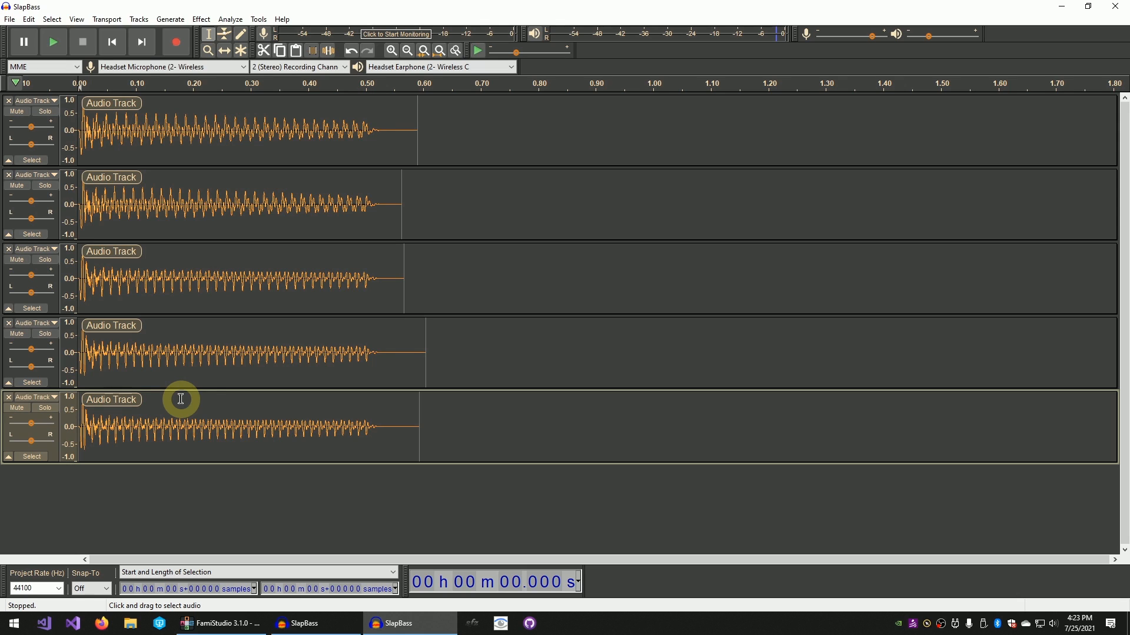
- Change the speed of all five tracks with a speed multiplier of 2
{"action": "left_click", "coordinate": [189, 371]}
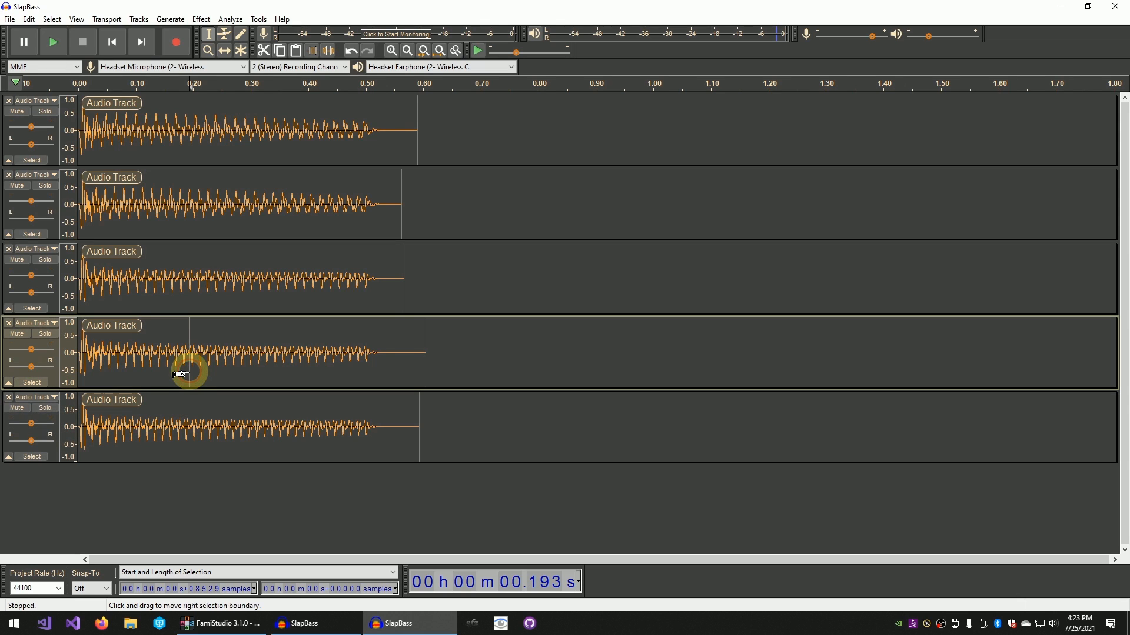
{"action": "left_click", "coordinate": [250, 406]}
{"action": "key", "text": "ctrl+a"}
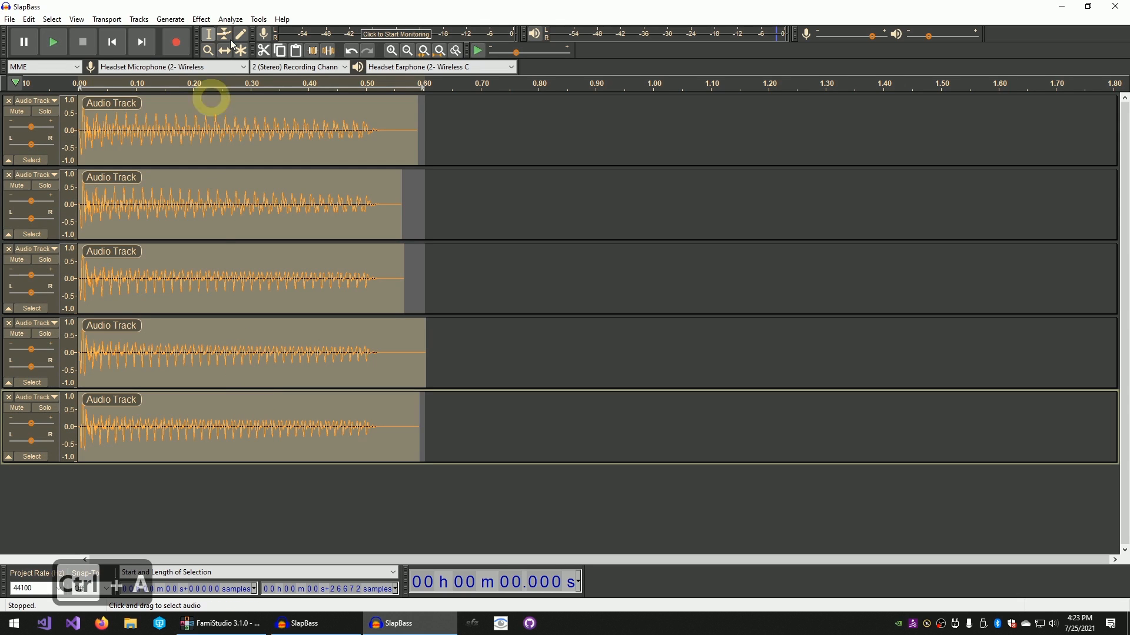
{"action": "left_click", "coordinate": [202, 19]}
{"action": "left_click", "coordinate": [234, 105]}
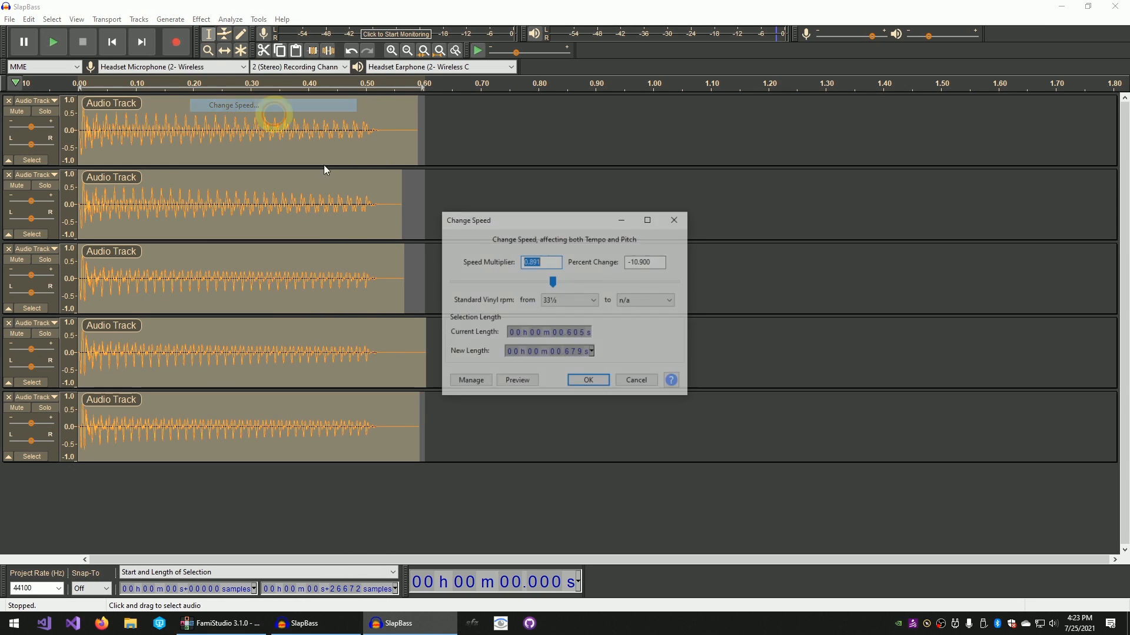
{"action": "type", "text": "2."}
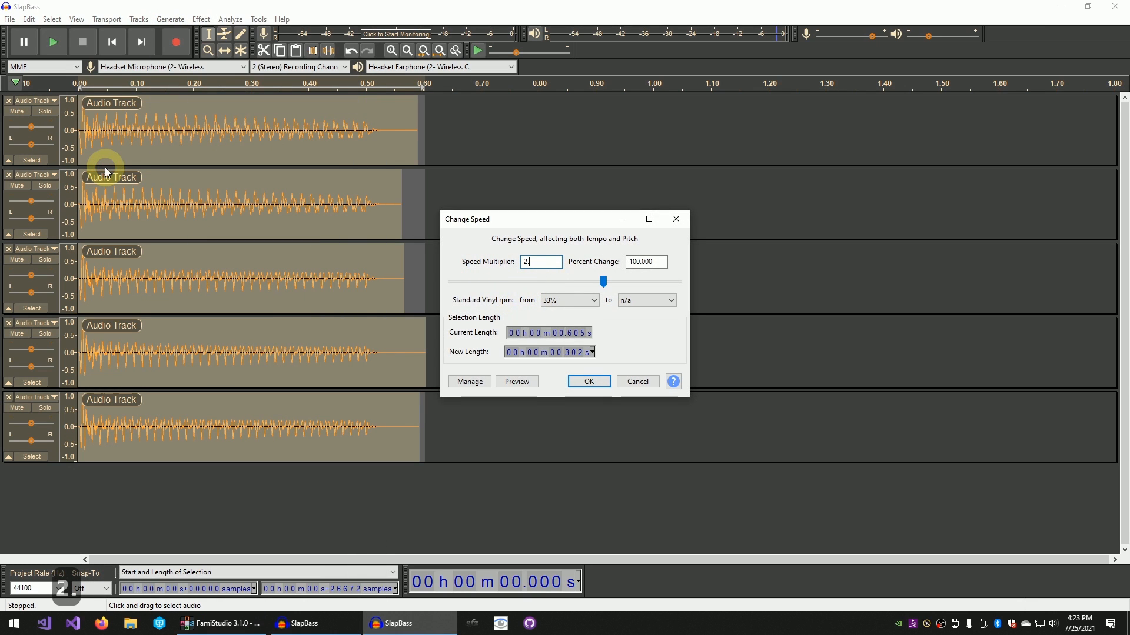
{"action": "left_click", "coordinate": [589, 382]}
- Solo the first track and audition its note
{"action": "left_click", "coordinate": [97, 113]}
{"action": "left_click", "coordinate": [45, 111]}
{"action": "key", "text": "shift+space"}
{"action": "key", "text": "shift+space"}
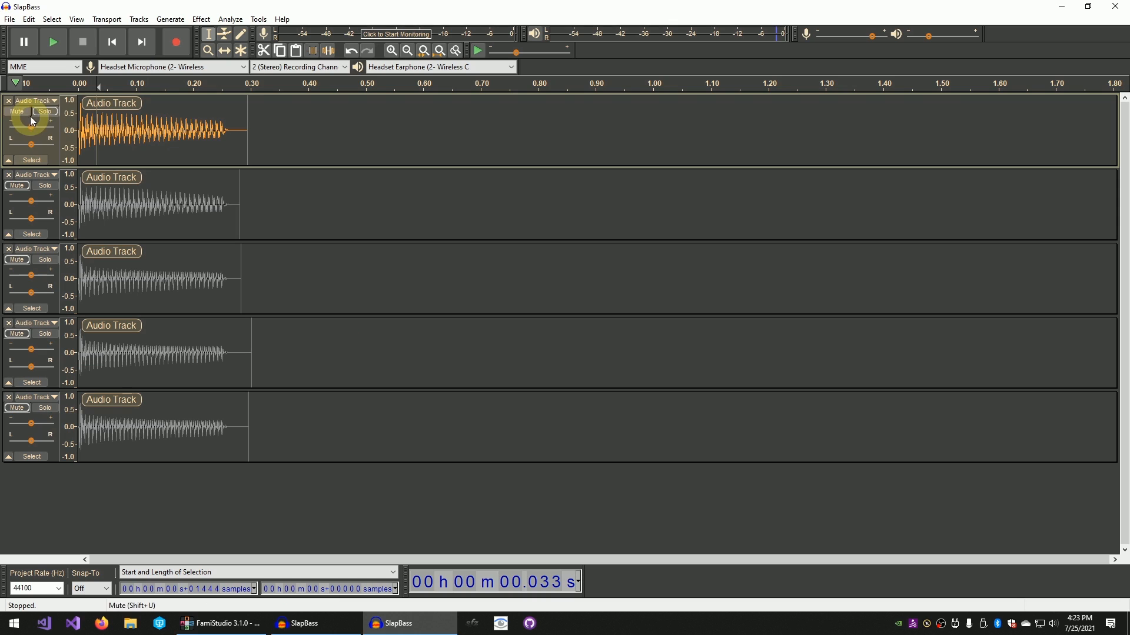
- Start exporting the audio and create a new folder named SlapBass inside Dump
{"action": "key", "text": "ctrl+shift+e"}
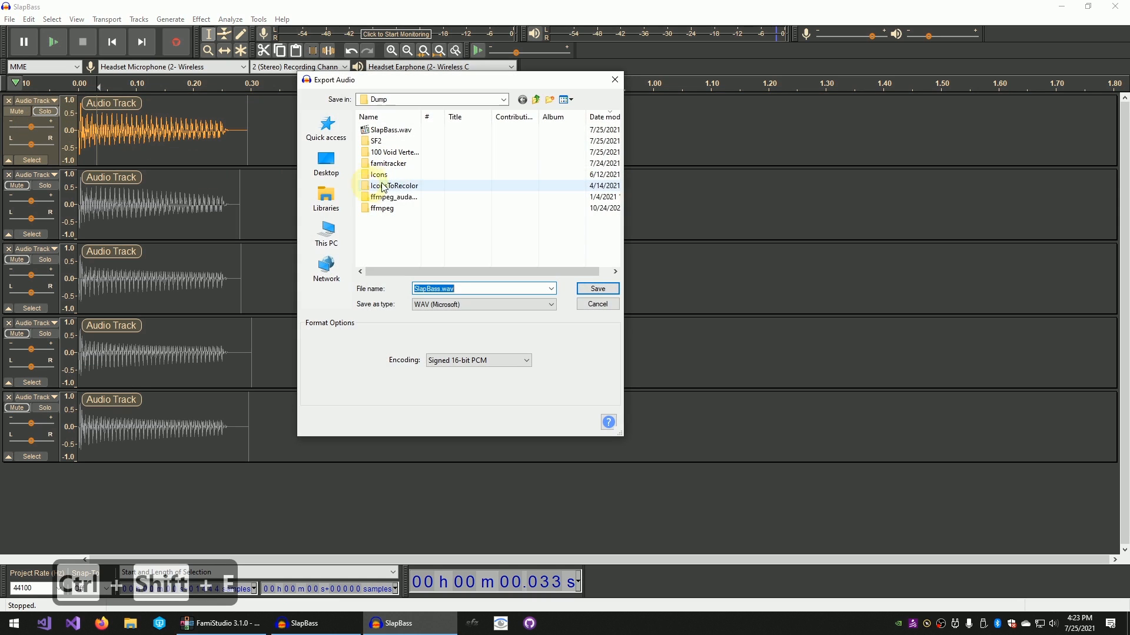
{"action": "left_click", "coordinate": [549, 100]}
{"action": "type", "text": "S"}
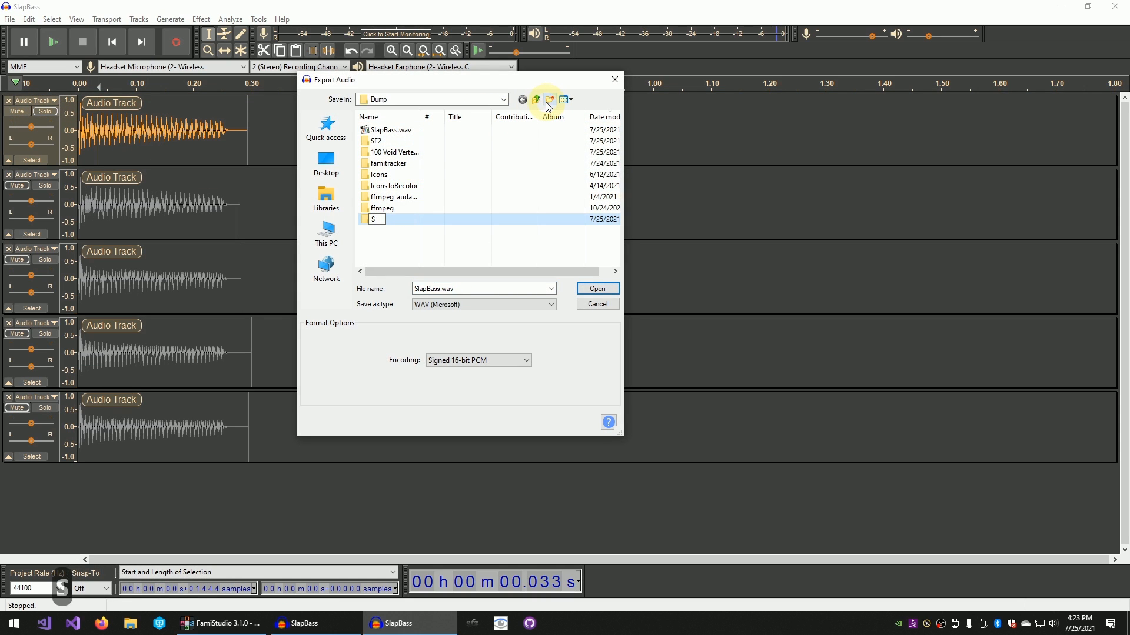
{"action": "type", "text": "p"}
{"action": "key", "text": "BackSpace"}
{"action": "type", "text": "lapBass"}
{"action": "key", "text": "Return"}
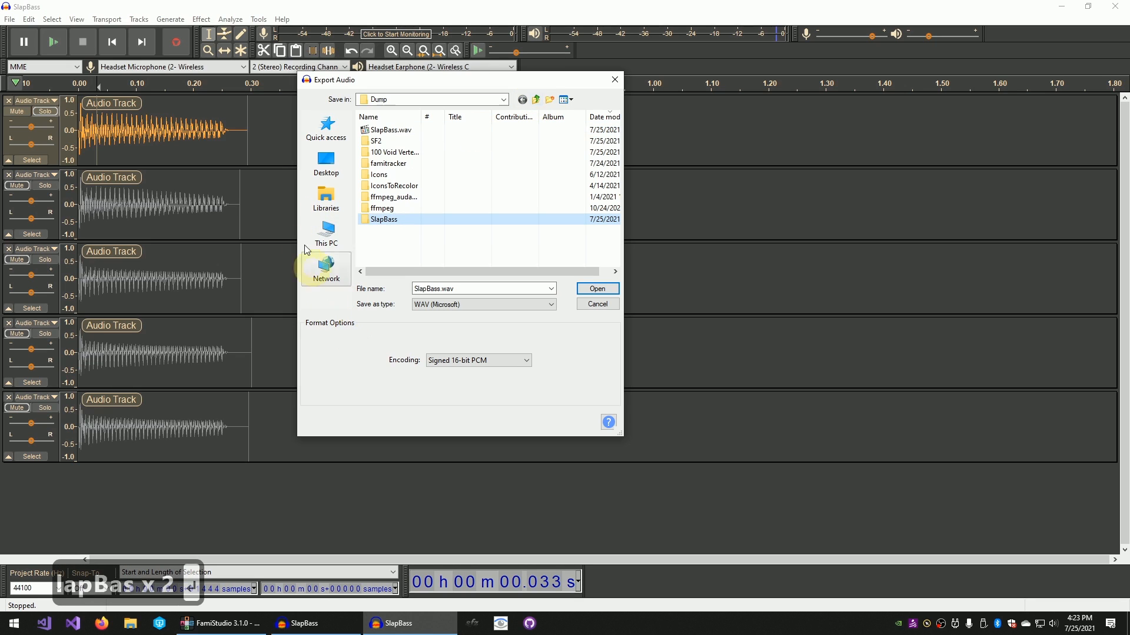
- Export the soloed first track as A#.wav into the SlapBass folder
{"action": "double_click", "coordinate": [385, 220]}
{"action": "double_click", "coordinate": [441, 291]}
{"action": "type", "text": "A"}
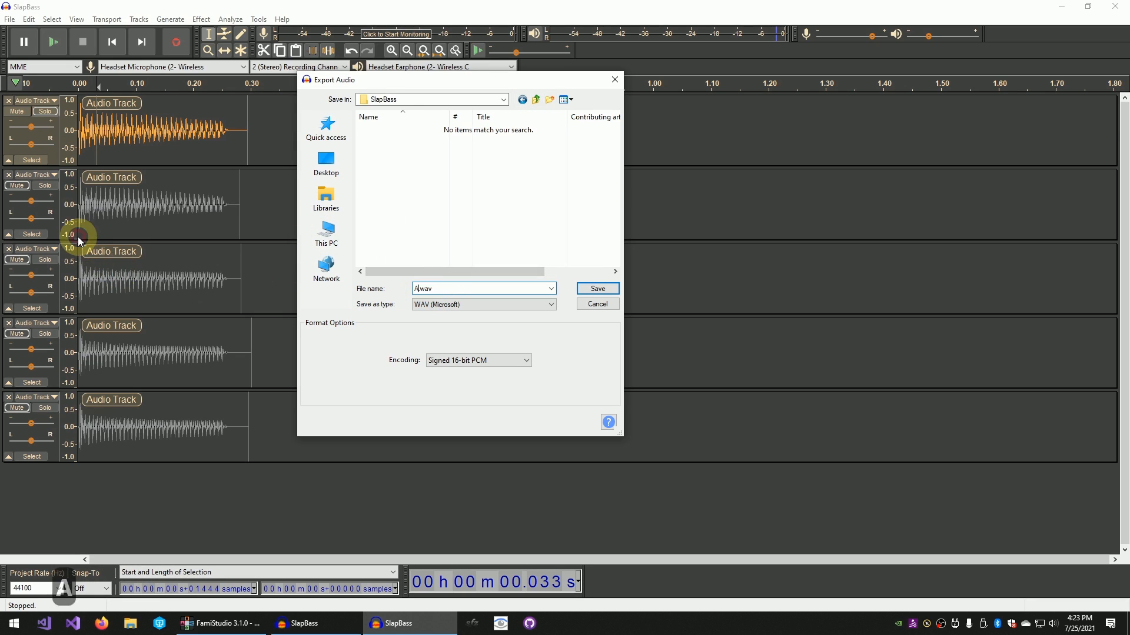
{"action": "key", "text": "Return"}
- Solo and export the second track as B and the third track as C in the SlapBass folder
{"action": "left_click", "coordinate": [40, 192]}
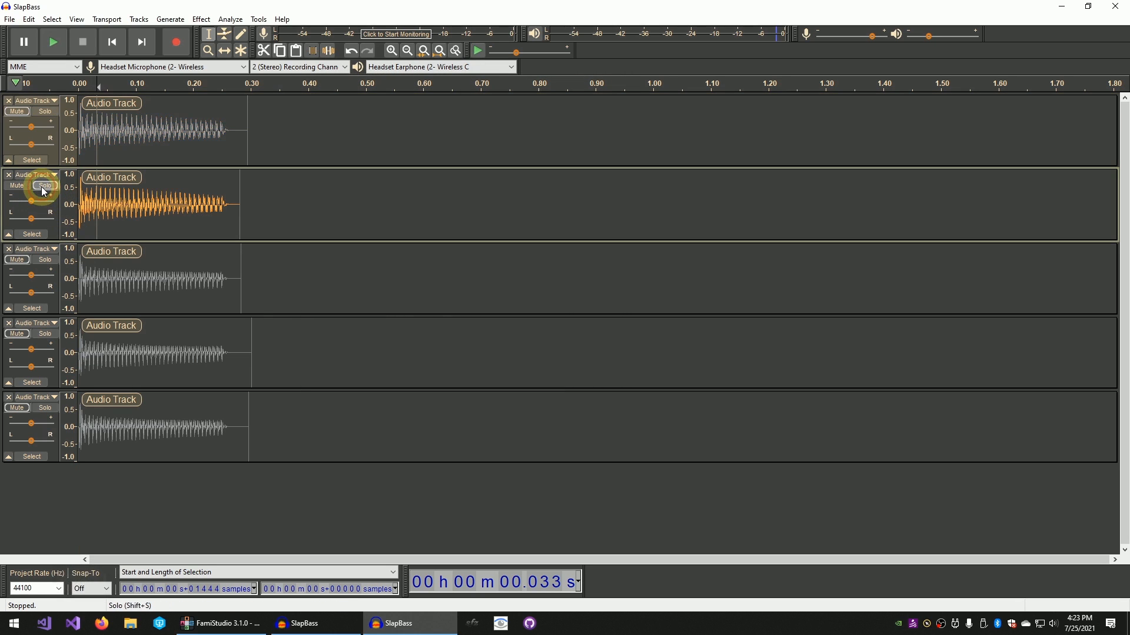
{"action": "key", "text": "ctrl+shift+e"}
{"action": "type", "text": "B"}
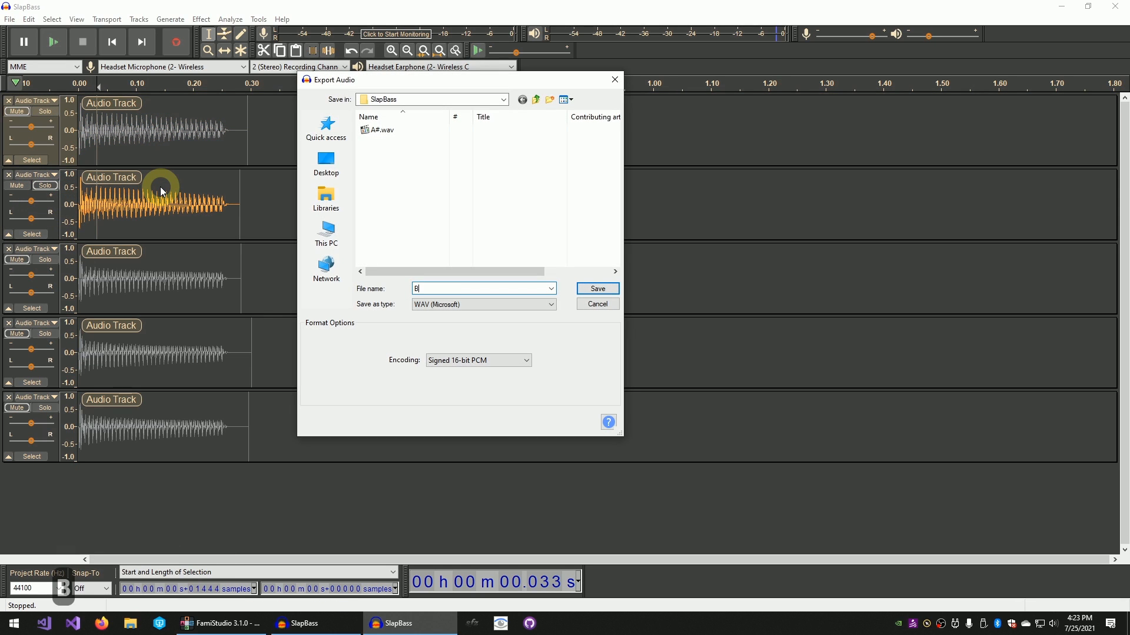
{"action": "key", "text": "Return"}
{"action": "left_click", "coordinate": [55, 259]}
{"action": "key", "text": "ctrl+shift+e"}
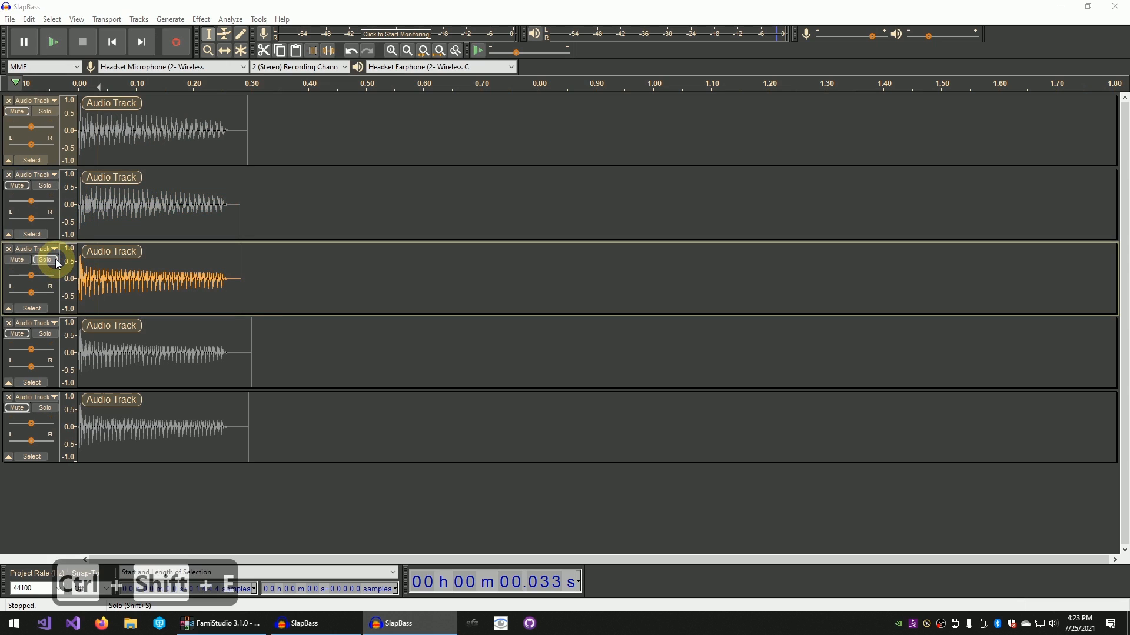
{"action": "type", "text": "C"}
{"action": "key", "text": "Return"}
- Solo and export the fourth track as C# and the fifth track as D in the SlapBass folder
{"action": "left_click", "coordinate": [51, 335]}
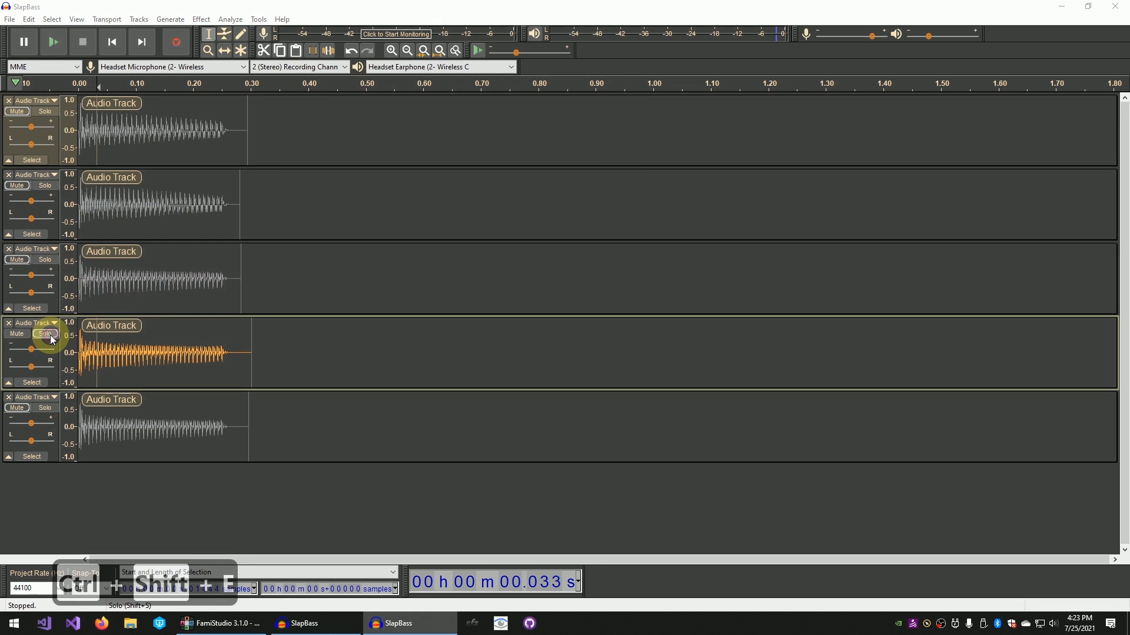
{"action": "key", "text": "ctrl+shift+e"}
{"action": "type", "text": "D"}
{"action": "key", "text": "Return"}
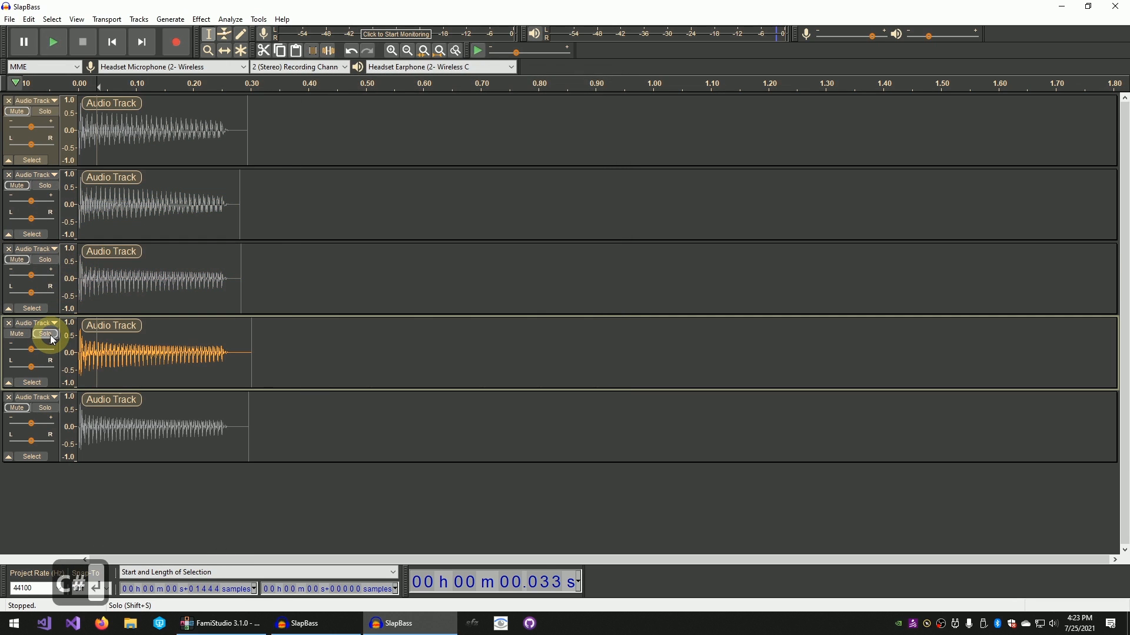
{"action": "left_click", "coordinate": [52, 407]}
{"action": "key", "text": "ctrl+shift+e"}
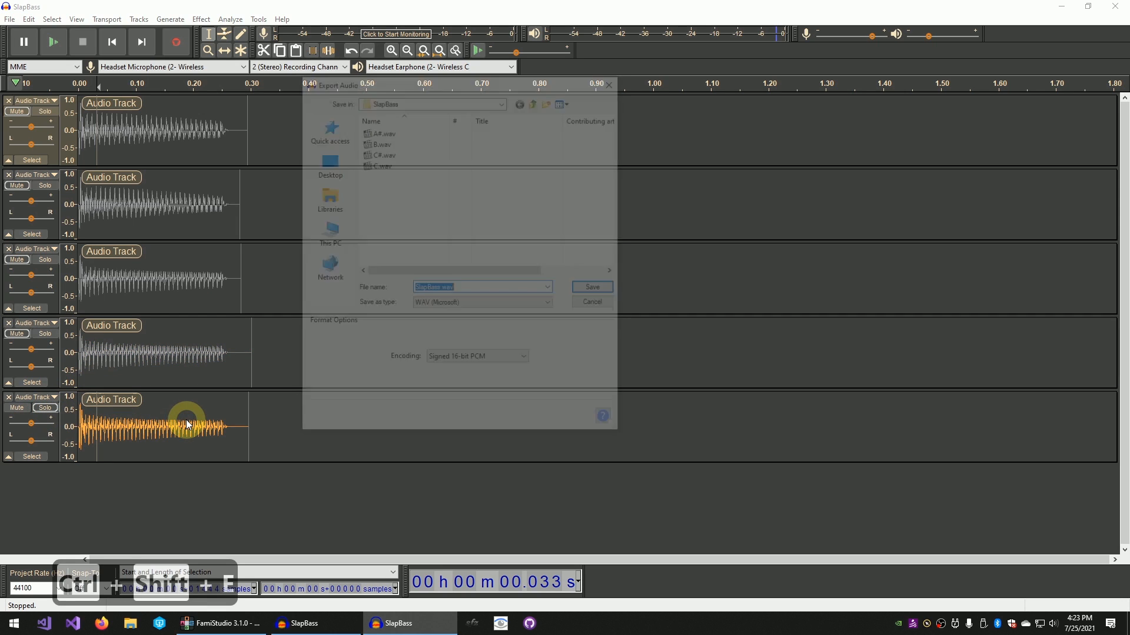
{"action": "type", "text": "D"}
{"action": "key", "text": "Return"}
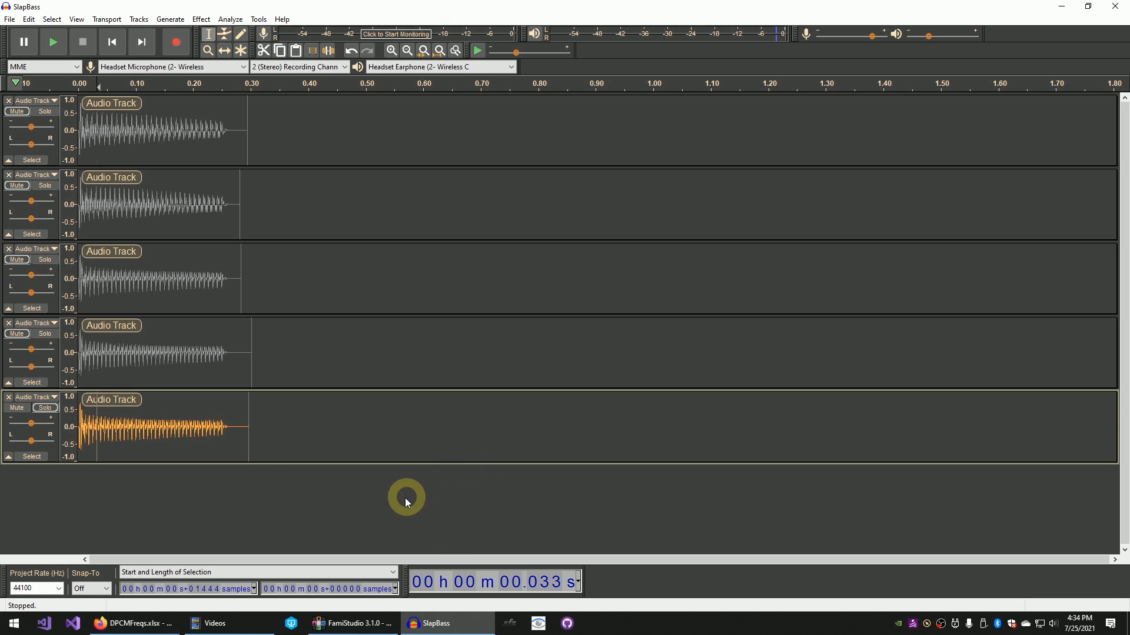
- Switch to FamiStudio and load the five WAV files A#, B, C, C# and D from the SlapBass folder as DPCM samples
{"action": "left_click", "coordinate": [352, 624]}
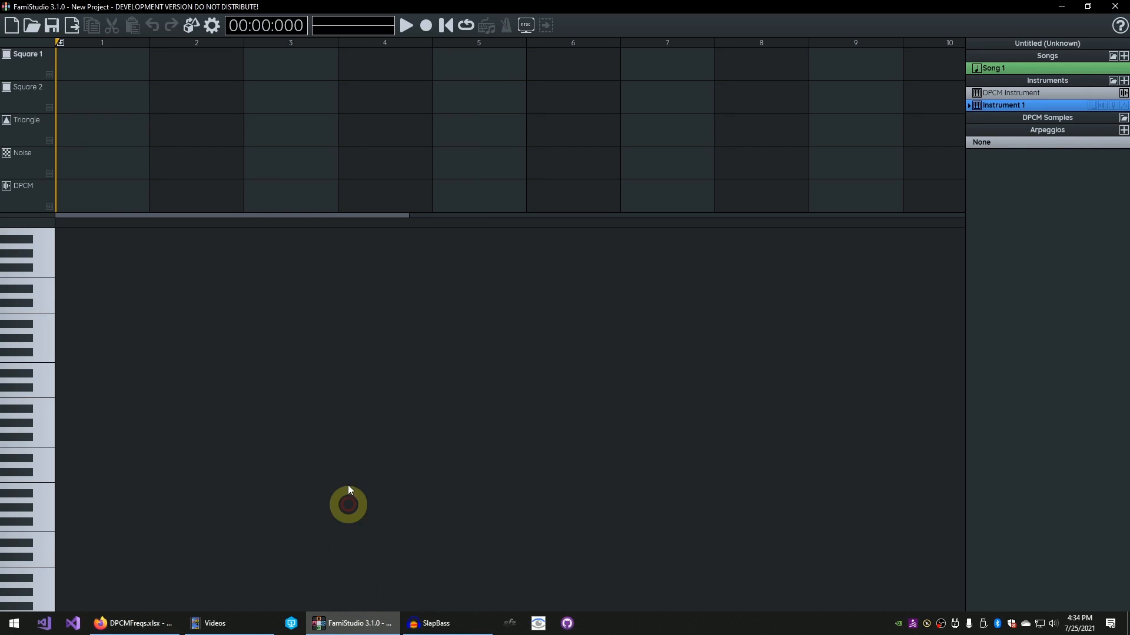
{"action": "left_click", "coordinate": [1123, 119]}
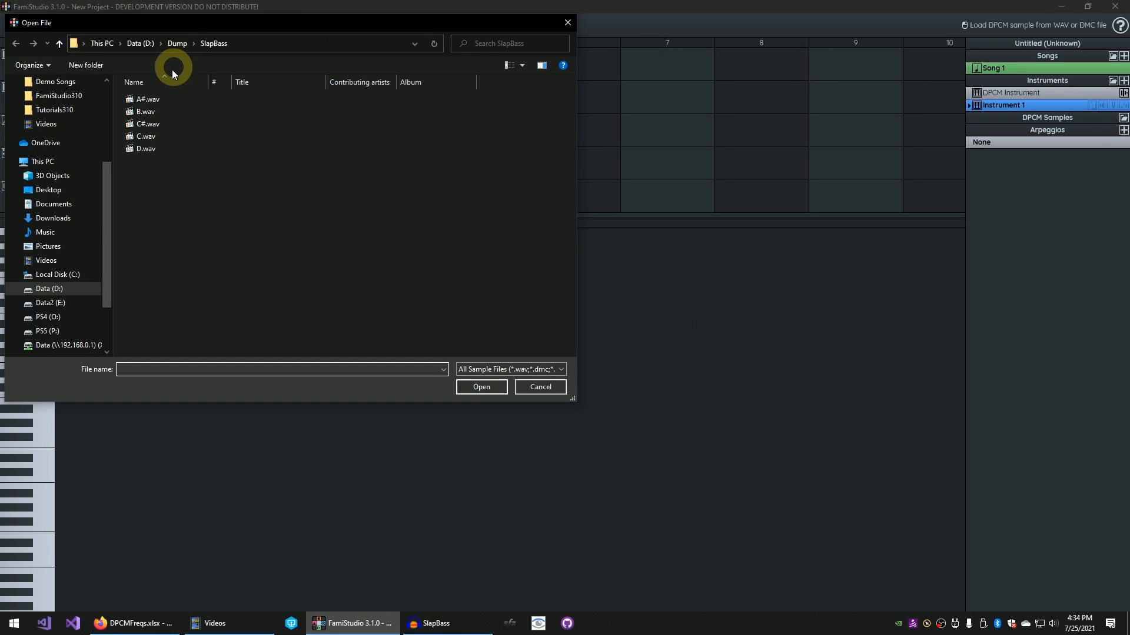
{"action": "left_click_drag", "start_coordinate": [182, 97], "coordinate": [406, 151]}
{"action": "left_click", "coordinate": [486, 387]}
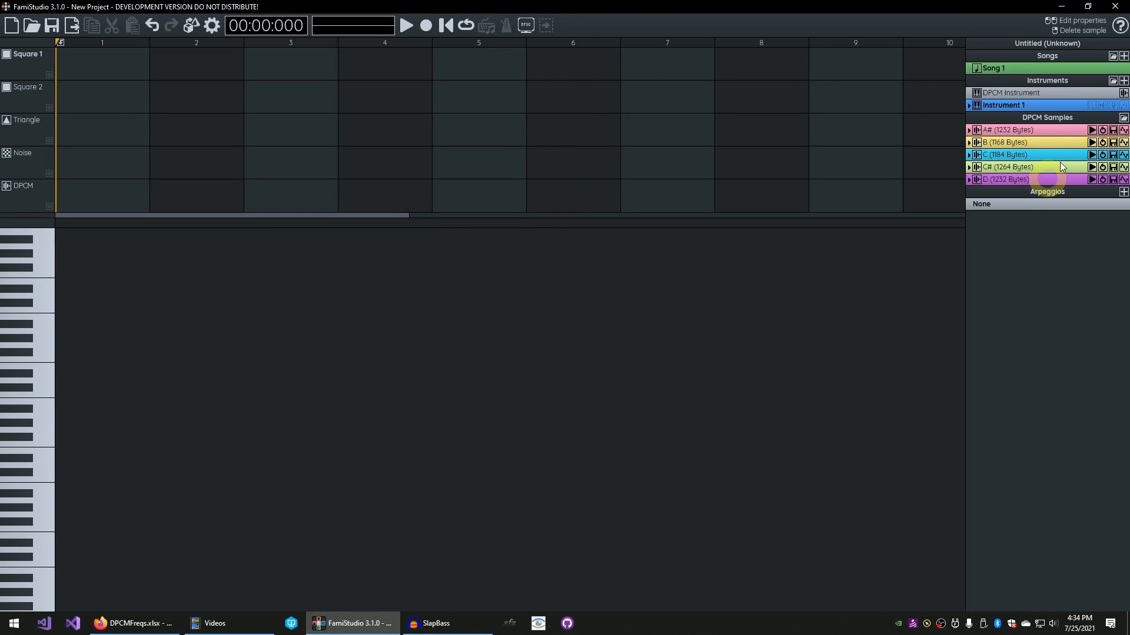
- Audition the loaded DPCM samples and examine the A# waveform up close, comparing source and processed data
{"action": "left_click", "coordinate": [1095, 130]}
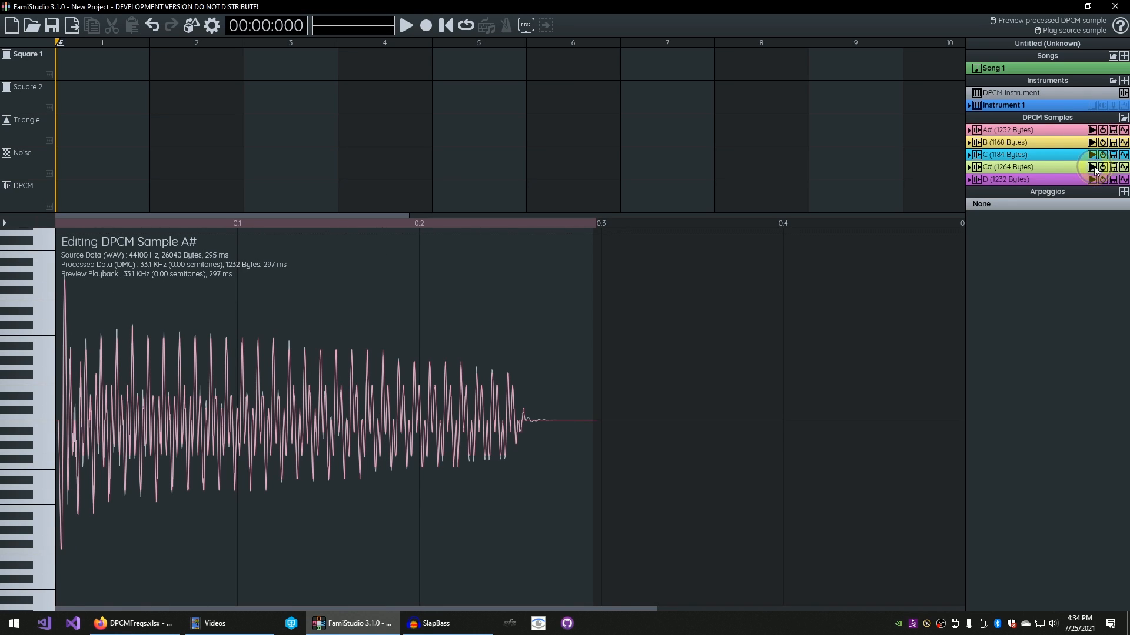
{"action": "left_click", "coordinate": [1093, 131]}
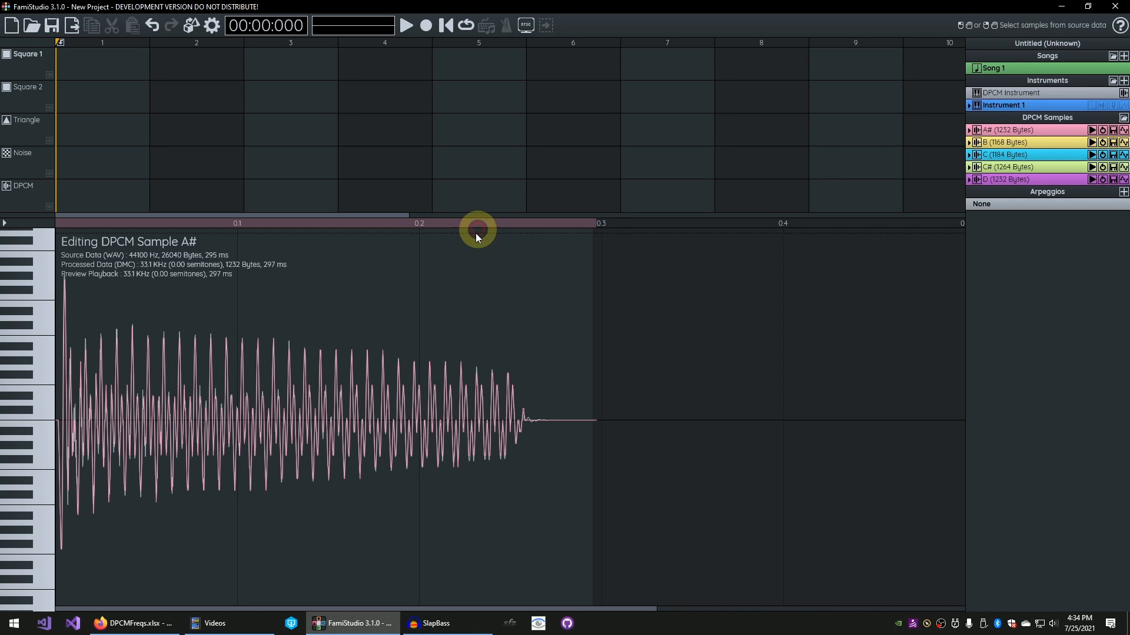
{"action": "scroll", "coordinate": [347, 417], "scroll_direction": "up", "scroll_amount": 2}
{"action": "scroll", "coordinate": [346, 416], "scroll_direction": "up", "scroll_amount": 5}
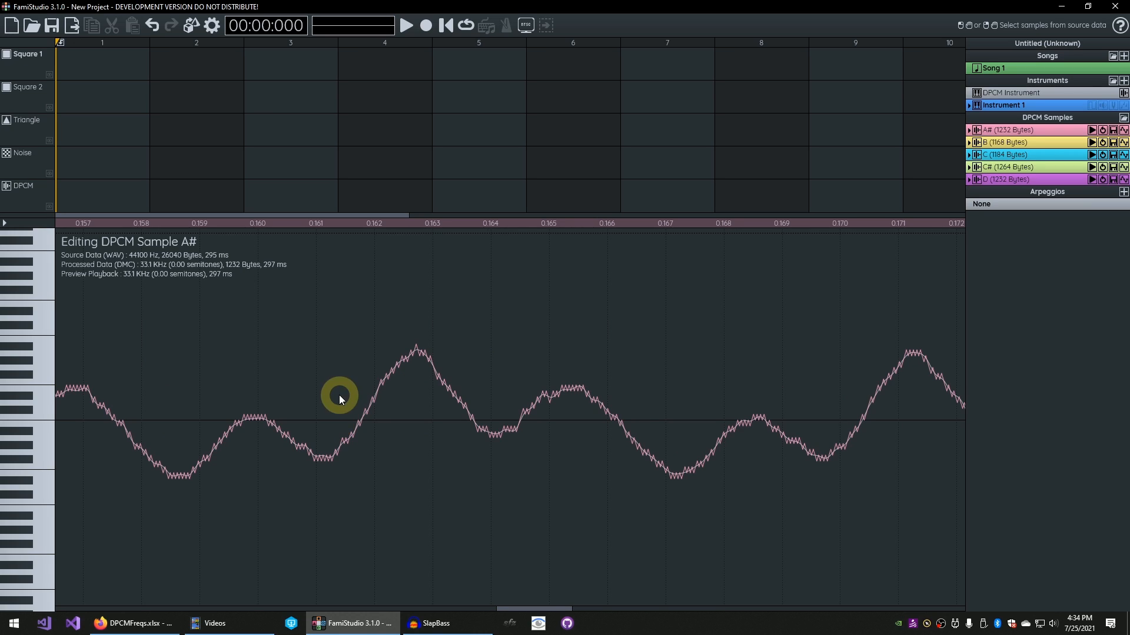
{"action": "scroll", "coordinate": [453, 449], "scroll_direction": "up", "scroll_amount": 1}
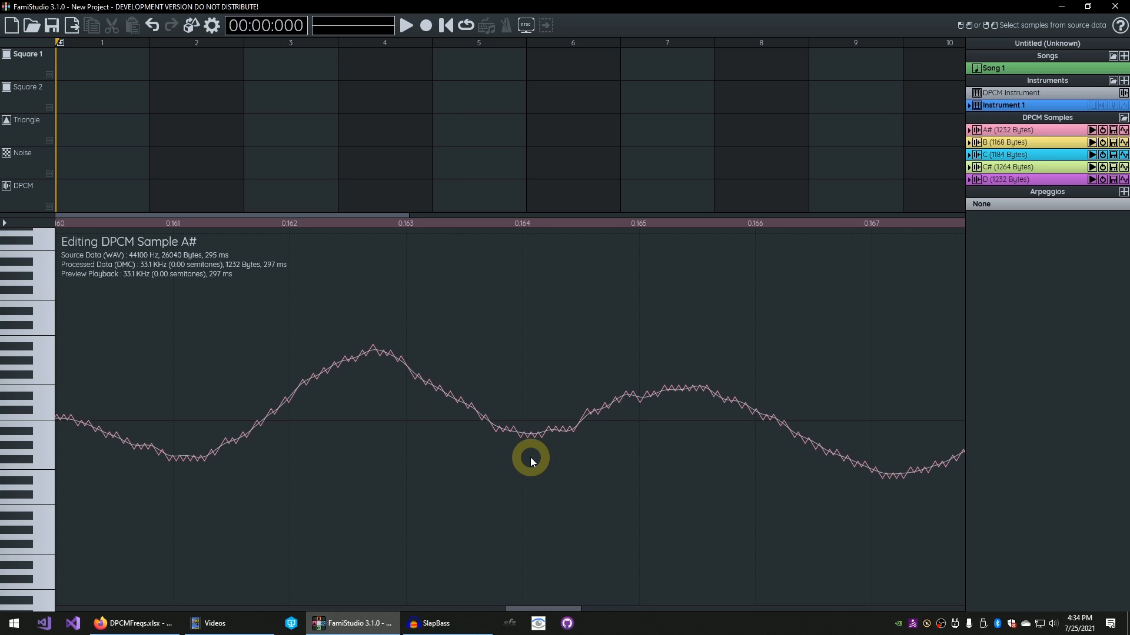
{"action": "key", "text": "ctrl+2"}
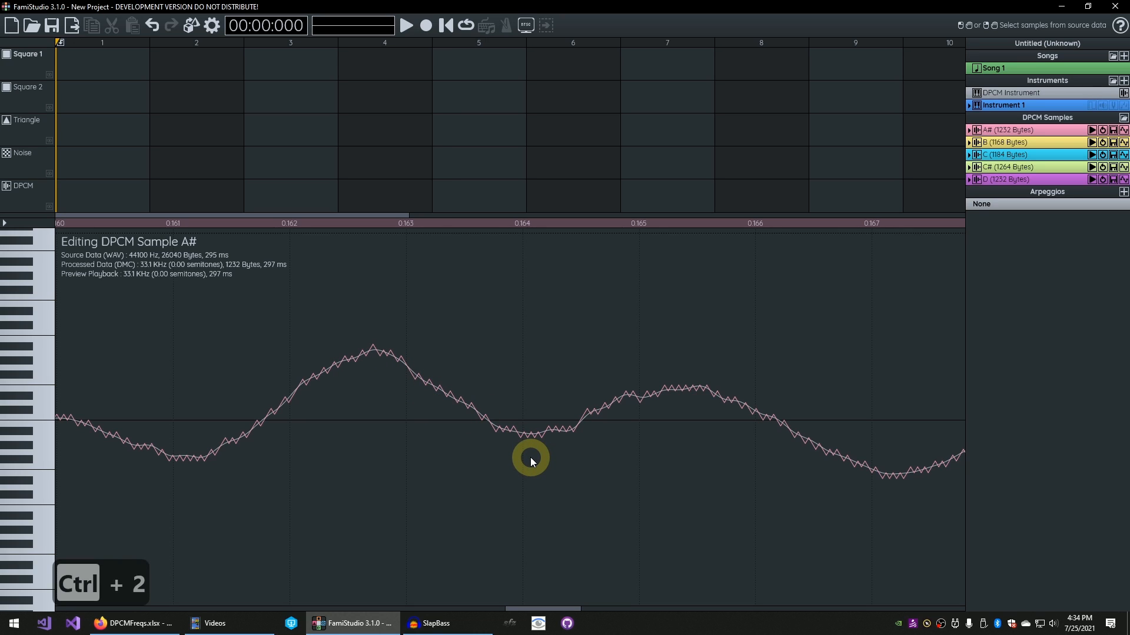
- Enable Trim Zero Volume for the A# and B samples
{"action": "left_click", "coordinate": [968, 130]}
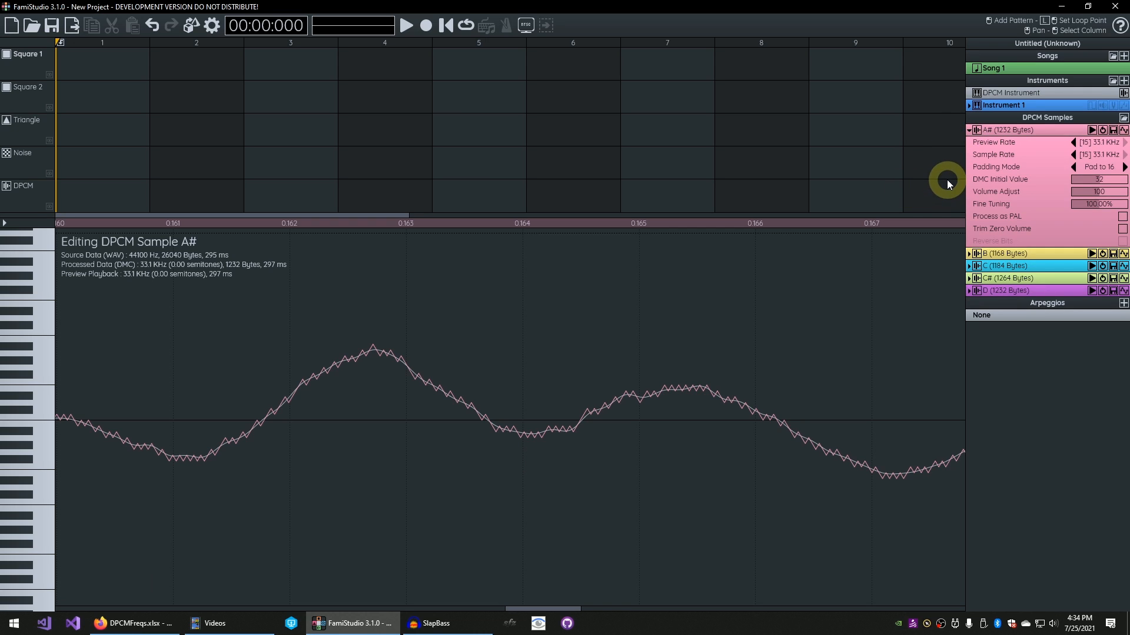
{"action": "scroll", "coordinate": [618, 428], "scroll_direction": "down", "scroll_amount": 3}
{"action": "scroll", "coordinate": [618, 432], "scroll_direction": "down", "scroll_amount": 3}
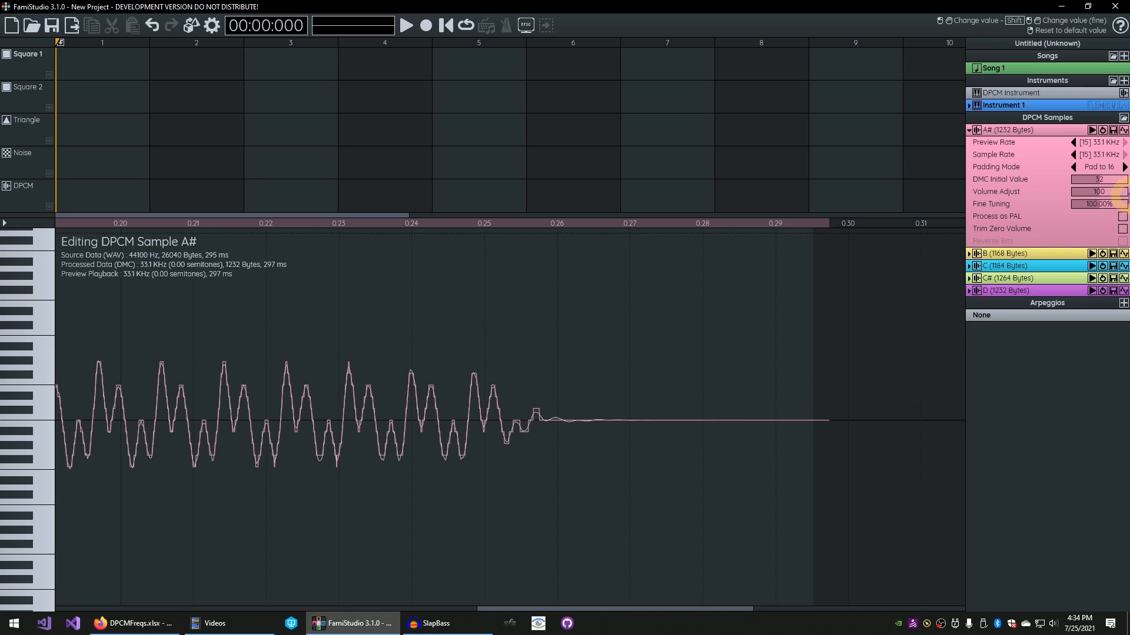
{"action": "left_click", "coordinate": [1122, 228]}
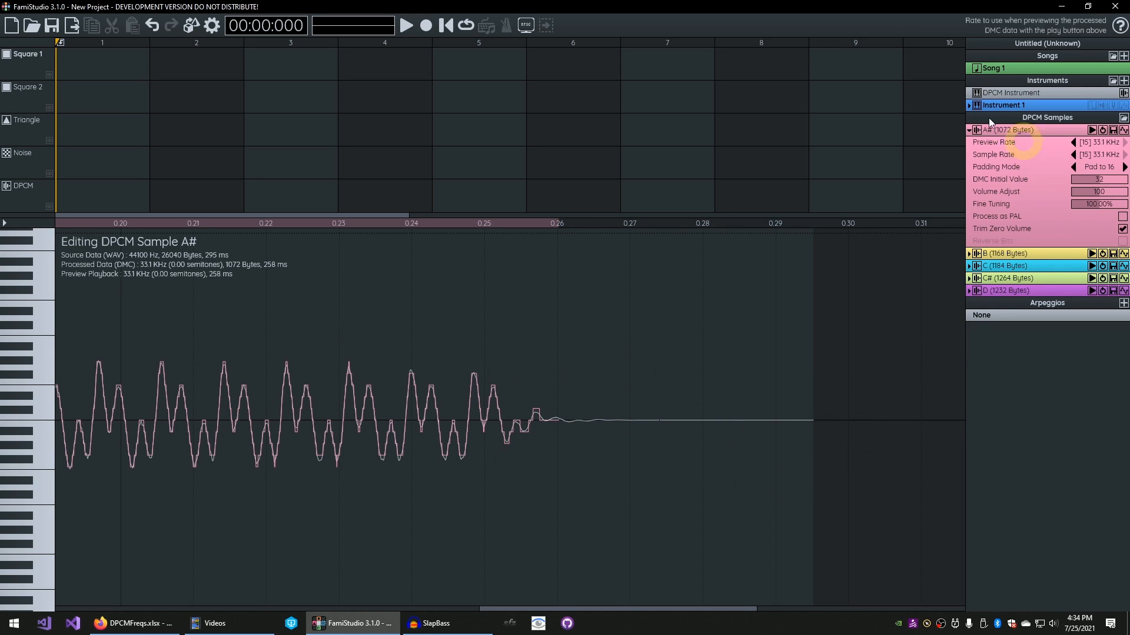
{"action": "left_click", "coordinate": [969, 130]}
{"action": "left_click", "coordinate": [969, 141]}
{"action": "left_click", "coordinate": [1122, 241]}
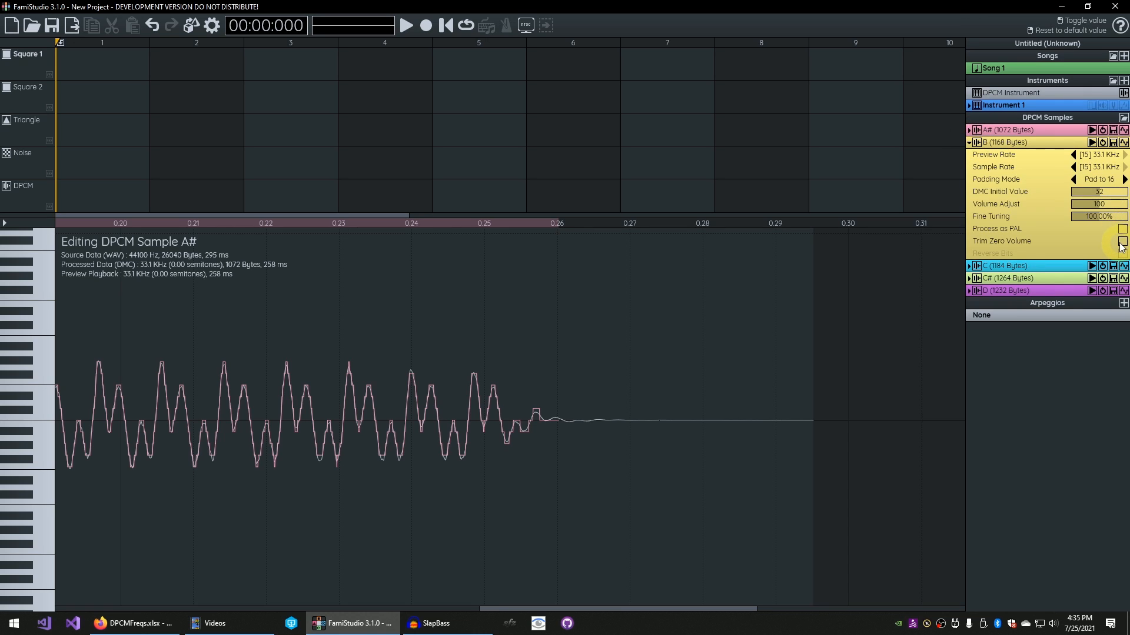
- Enable Trim Zero Volume for the C, C# and D samples
{"action": "left_click", "coordinate": [969, 266]}
{"action": "left_click", "coordinate": [1122, 253]}
{"action": "left_click", "coordinate": [970, 278]}
{"action": "left_click", "coordinate": [1122, 266]}
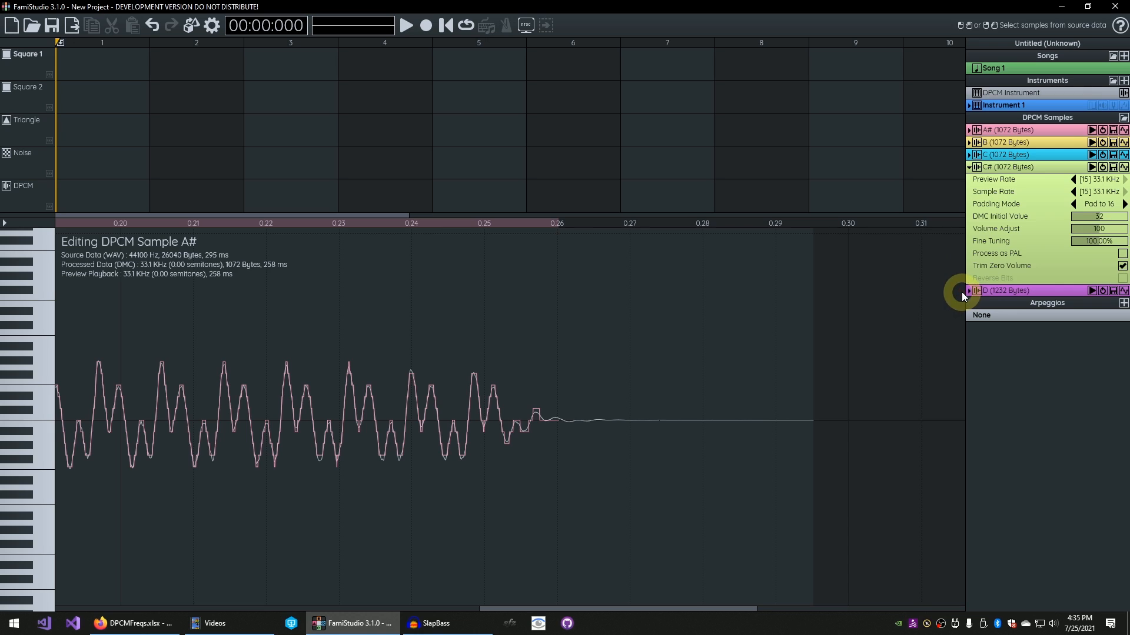
{"action": "left_click", "coordinate": [969, 291]}
{"action": "left_click", "coordinate": [1122, 278]}
- Reopen the A# sample and examine its trimmed waveform, source data and processed data details
{"action": "left_click", "coordinate": [1123, 129]}
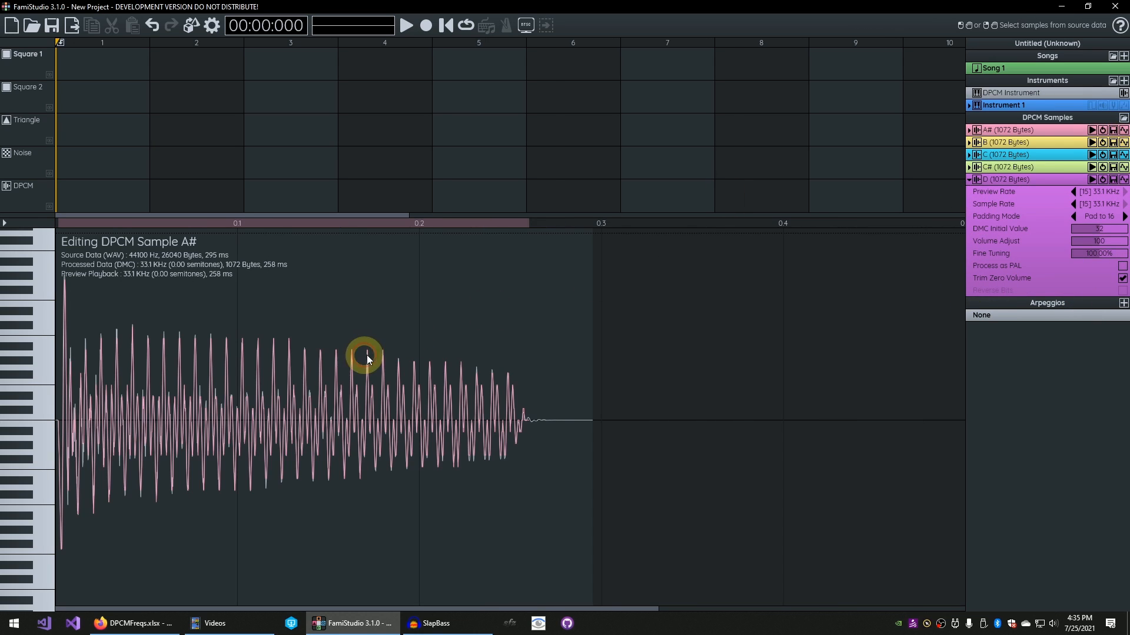
{"action": "key", "text": "ctrl+3"}
{"action": "scroll", "coordinate": [220, 269], "scroll_direction": "up", "scroll_amount": 1}
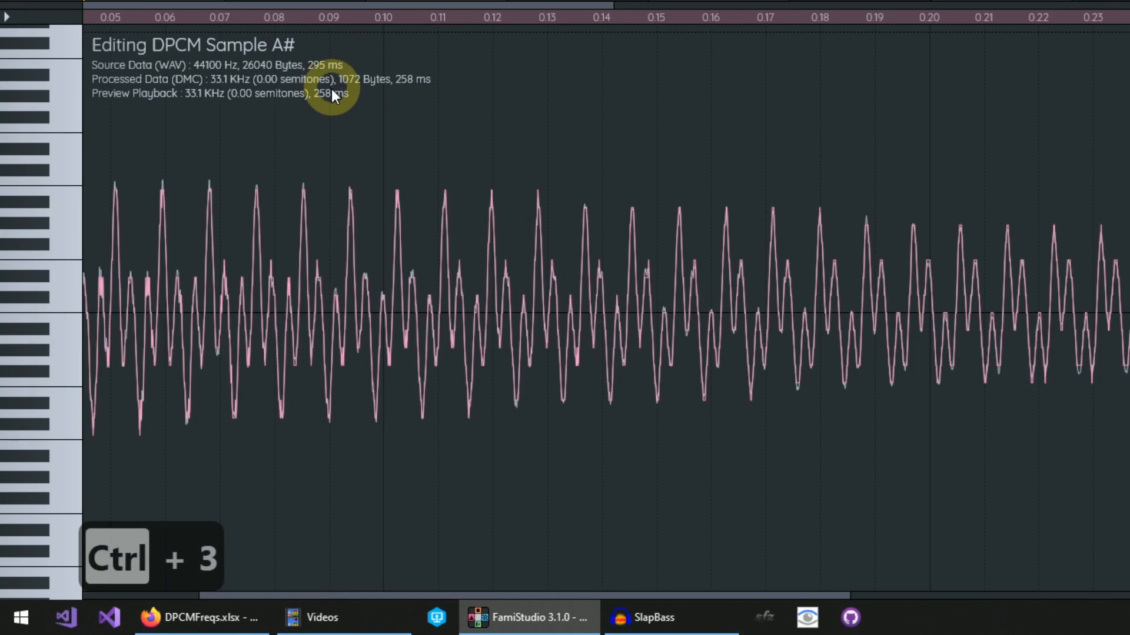
{"action": "left_click_drag", "start_coordinate": [221, 270], "coordinate": [392, 306]}
{"action": "scroll", "coordinate": [390, 309], "scroll_direction": "down", "scroll_amount": 1}
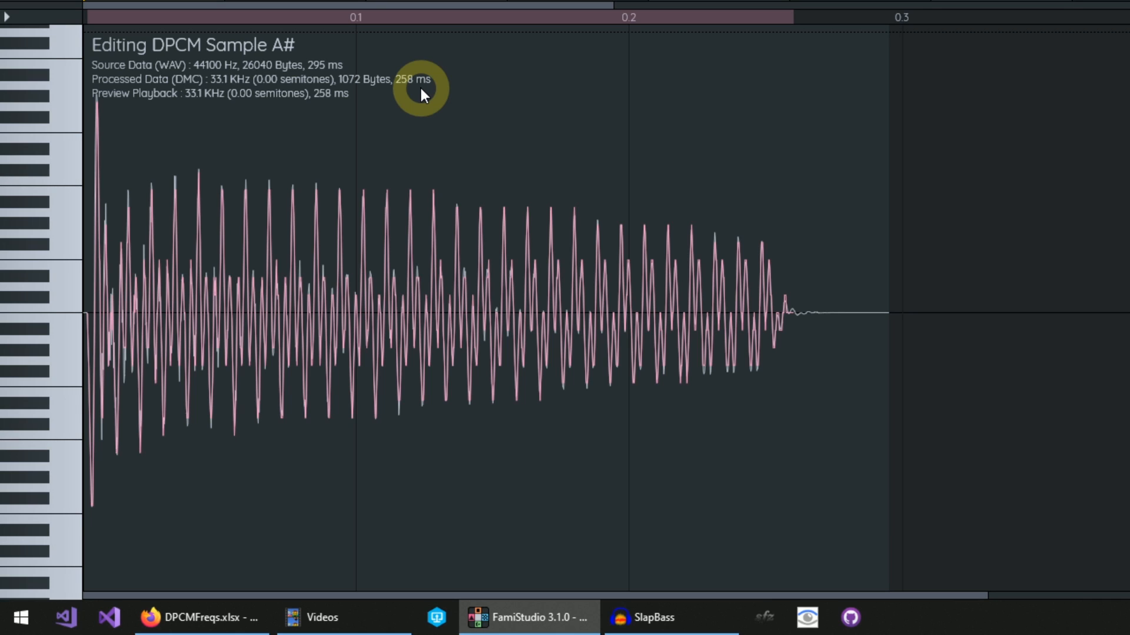
{"action": "key", "text": "ctrl+2"}
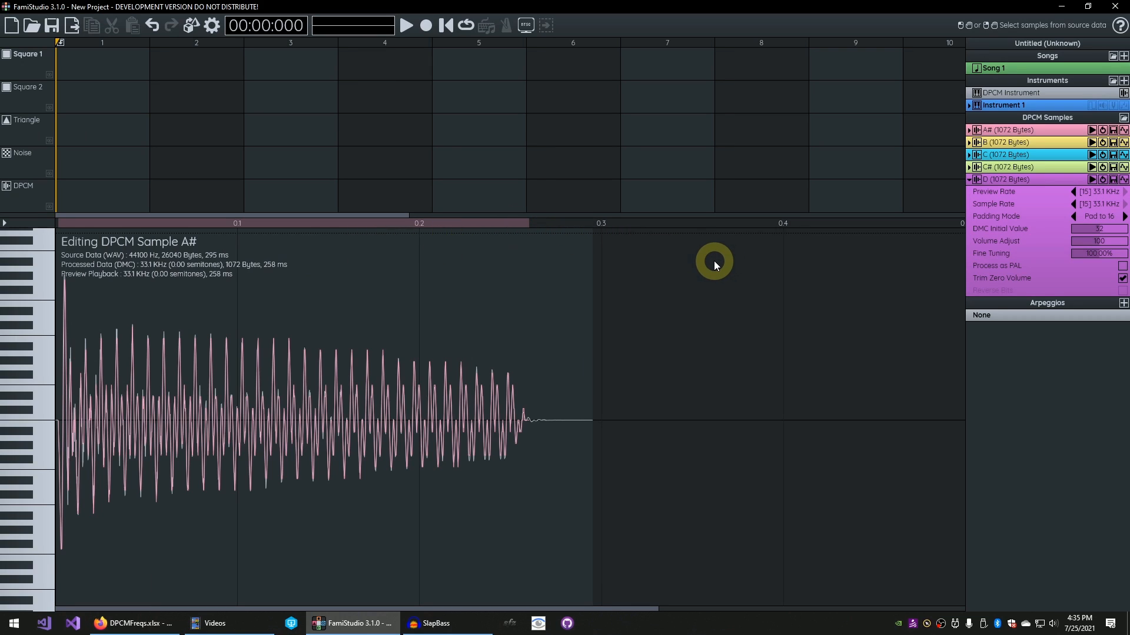
- Edit the DPCM Instrument and assign the samples A#, B, C, C# and D to the keys A#3, B3, C4, C#4 and D4
{"action": "left_click", "coordinate": [1122, 93]}
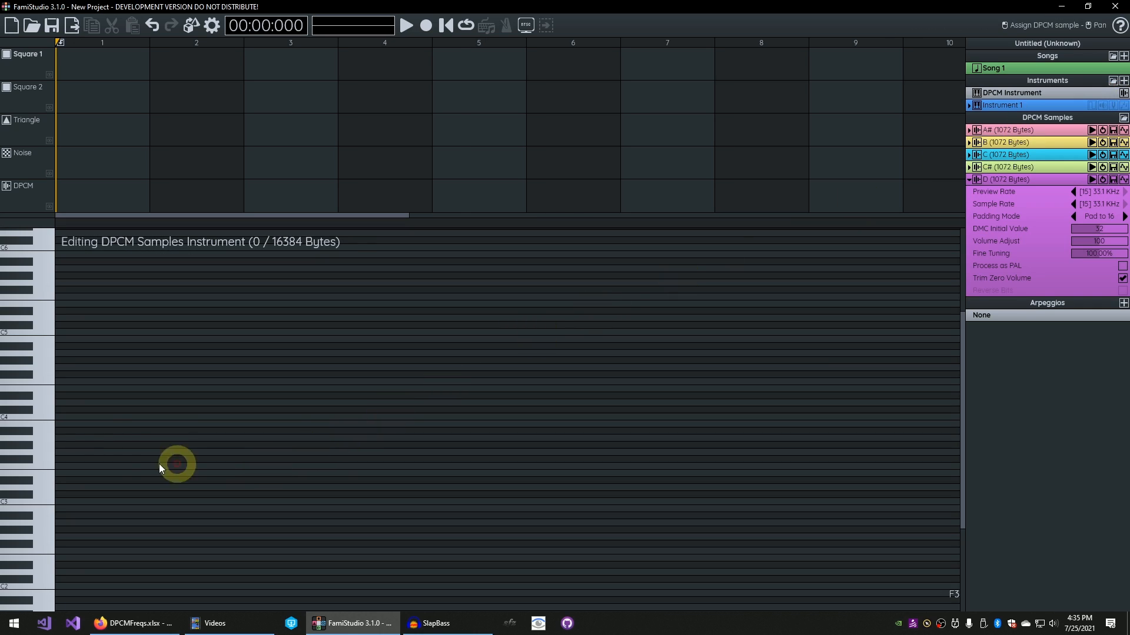
{"action": "left_click_drag", "start_coordinate": [1006, 130], "coordinate": [156, 434]}
{"action": "left_click_drag", "start_coordinate": [1000, 142], "coordinate": [270, 422]}
{"action": "key", "text": "ctrl+3"}
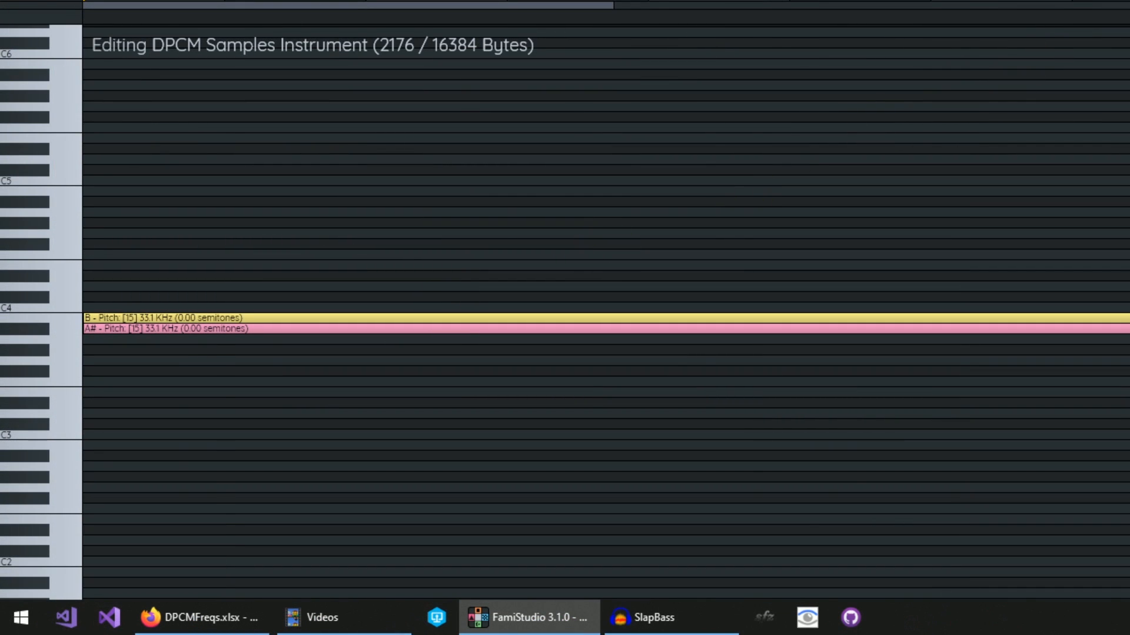
{"action": "left_click_drag", "start_coordinate": [1129, 282], "coordinate": [278, 310]}
{"action": "left_click_drag", "start_coordinate": [1129, 265], "coordinate": [616, 298]}
{"action": "left_click_drag", "start_coordinate": [1129, 153], "coordinate": [393, 288]}
- Play the five assigned keys from A#3 to D4 to audition their samples, and replay C4
{"action": "left_click", "coordinate": [39, 331]}
{"action": "left_click", "coordinate": [61, 318]}
{"action": "left_click", "coordinate": [63, 310]}
{"action": "left_click", "coordinate": [45, 298]}
{"action": "left_click", "coordinate": [68, 285]}
{"action": "scroll", "coordinate": [200, 350], "scroll_direction": "down", "scroll_amount": 3}
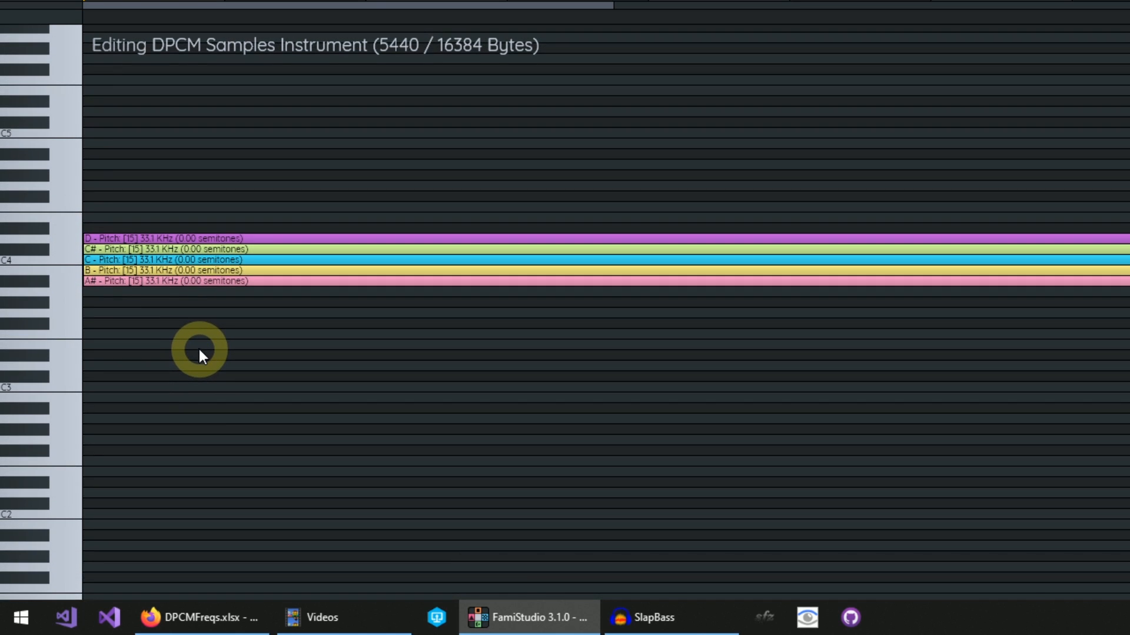
{"action": "key", "text": "ctrl+3"}
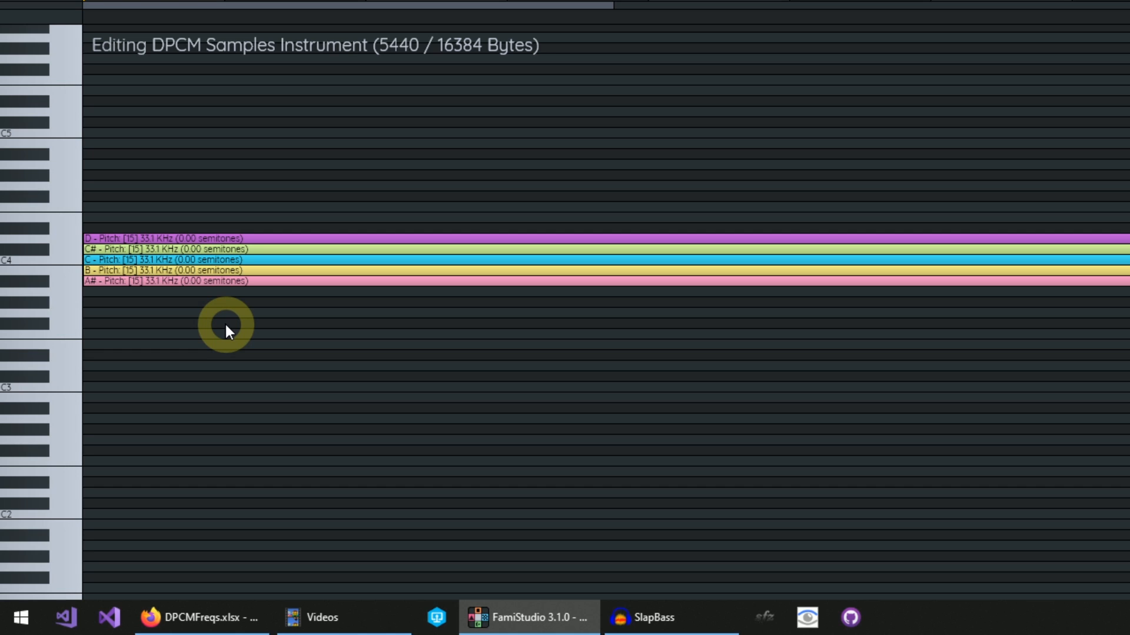
{"action": "left_click", "coordinate": [74, 258]}
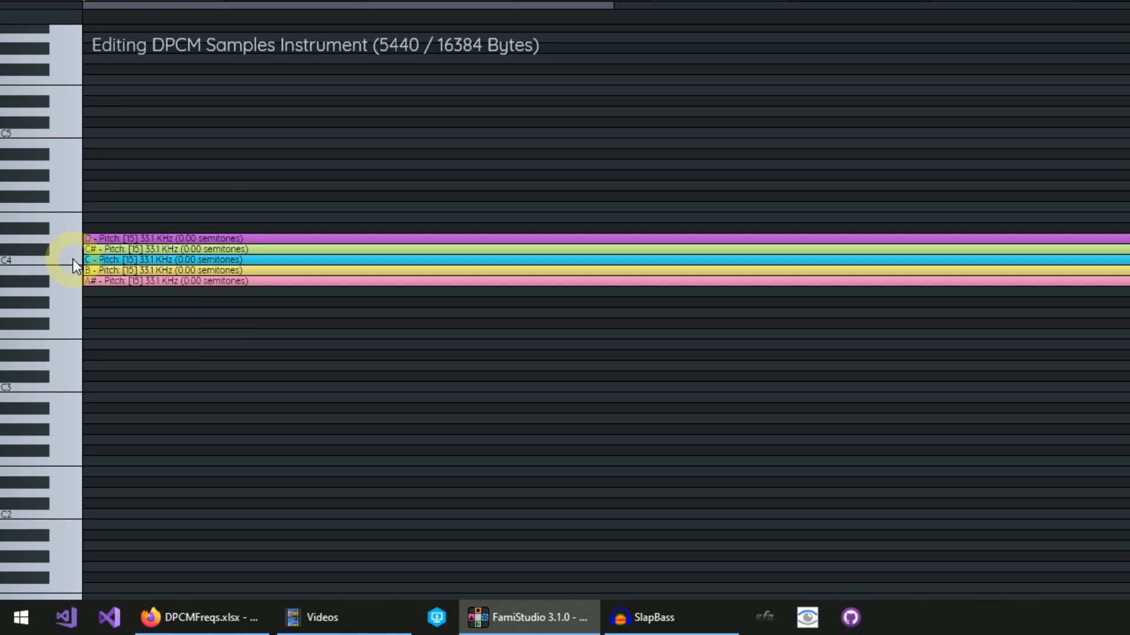
- Assign the C sample to G3 as well with pitch [14] 24.9 KHz (-4.98 semitones), and compare it with C4
{"action": "left_click_drag", "start_coordinate": [1129, 235], "coordinate": [157, 311]}
{"action": "double_click", "coordinate": [313, 315]}
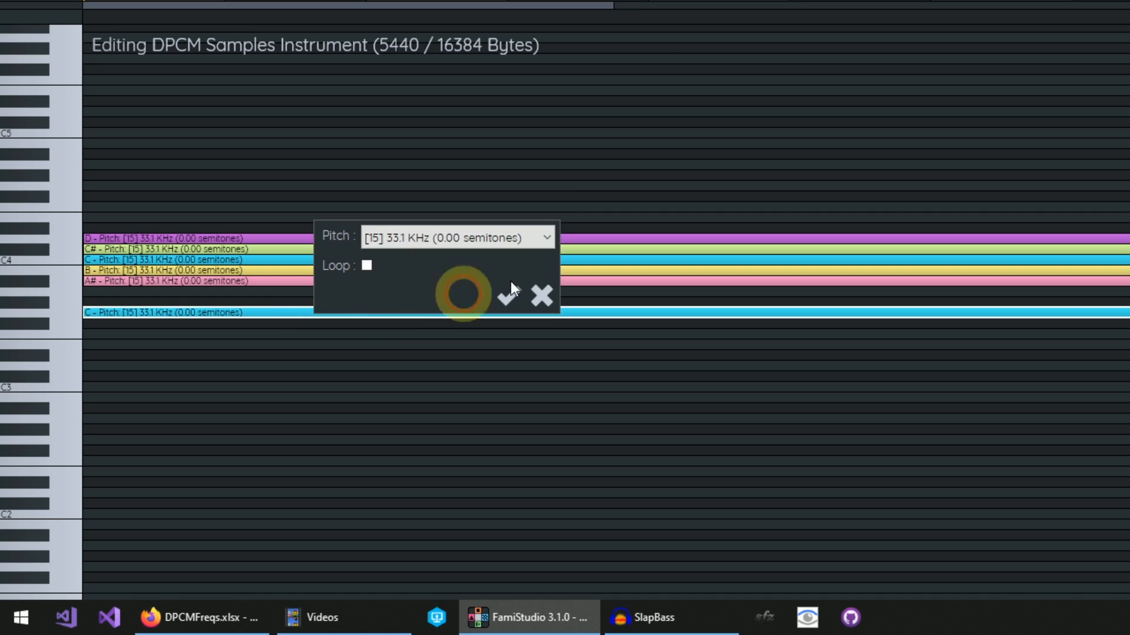
{"action": "left_click", "coordinate": [546, 237]}
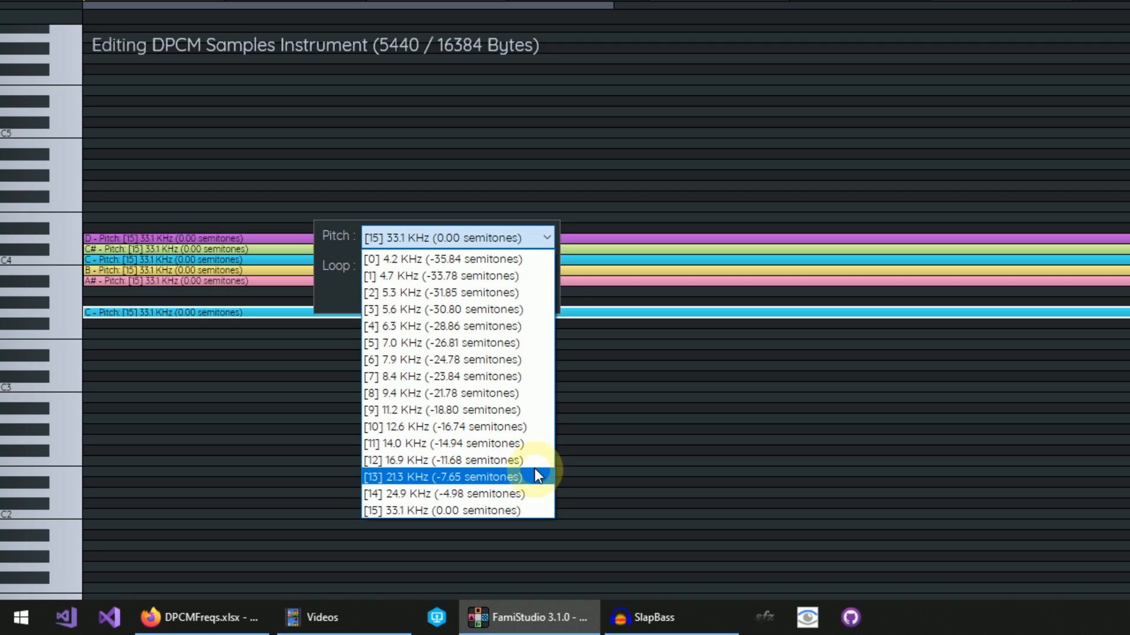
{"action": "left_click", "coordinate": [453, 497]}
{"action": "left_click", "coordinate": [511, 298]}
{"action": "left_click", "coordinate": [71, 259]}
{"action": "left_click", "coordinate": [70, 313]}
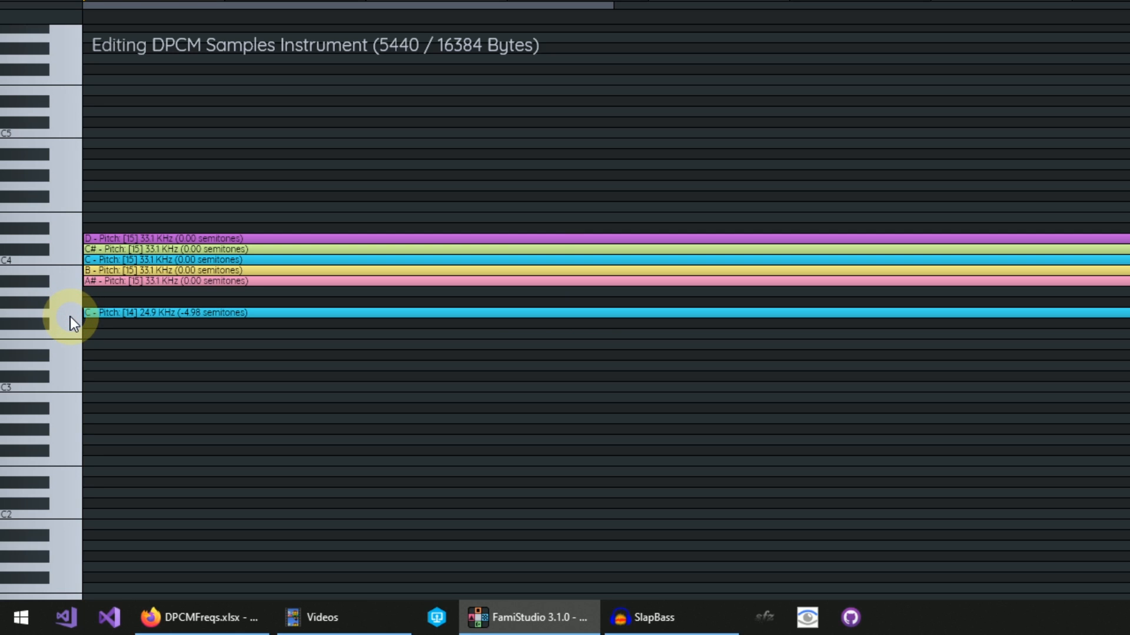
- Review the pitch choices available for the C sample assigned to G3, keeping its assignment as it is
{"action": "left_click", "coordinate": [174, 306]}
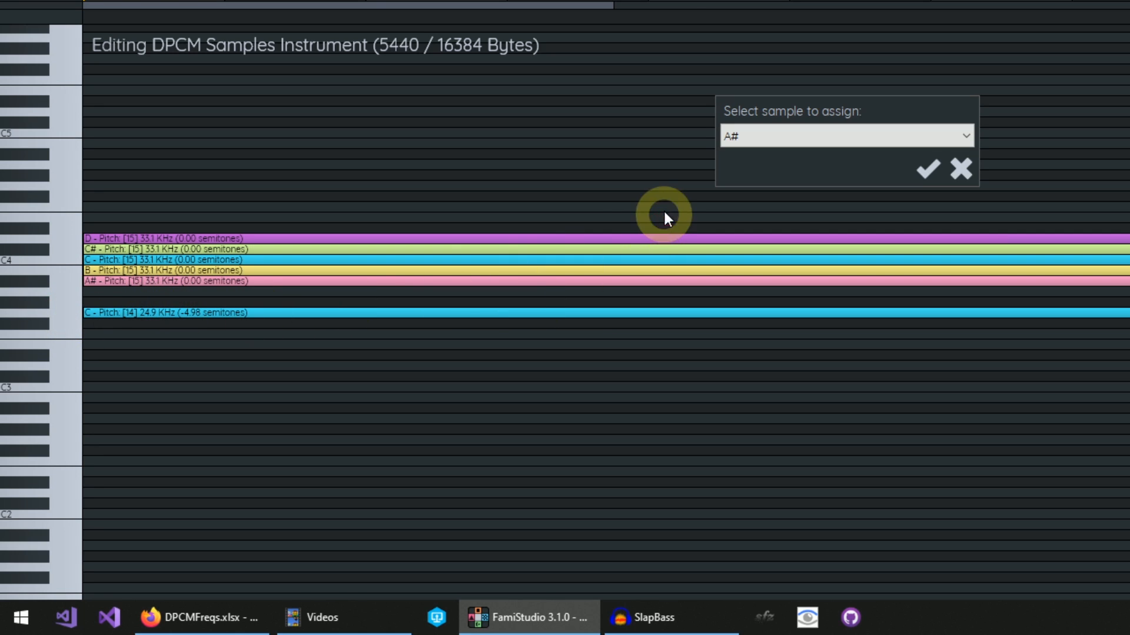
{"action": "key", "text": "Escape"}
{"action": "left_click", "coordinate": [345, 315]}
{"action": "left_click", "coordinate": [533, 240]}
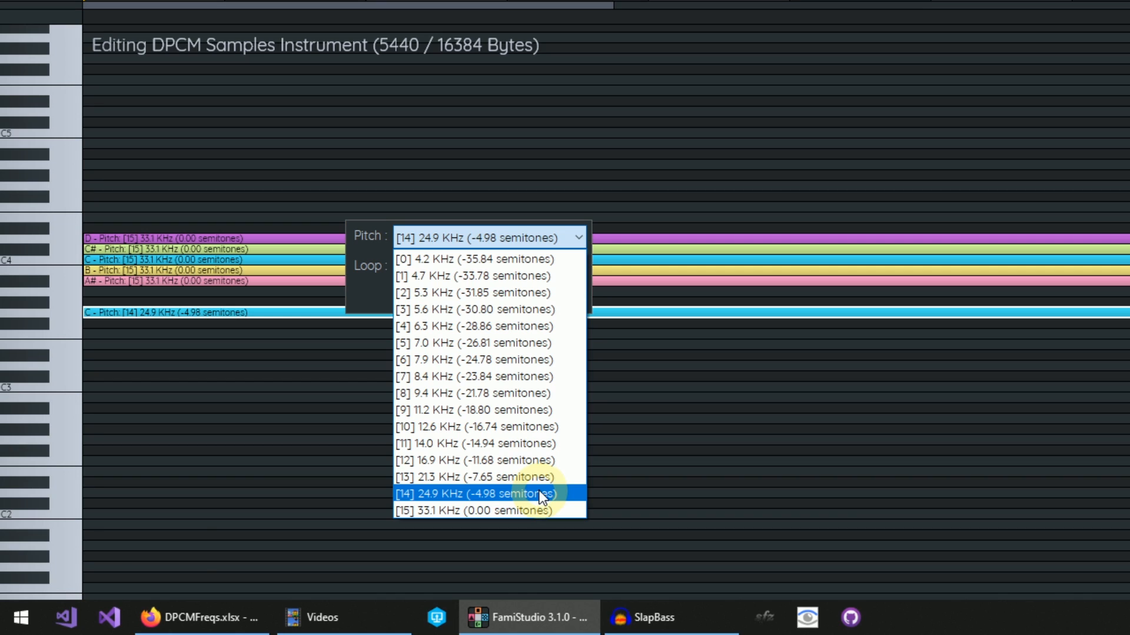
{"action": "key", "text": "Escape"}
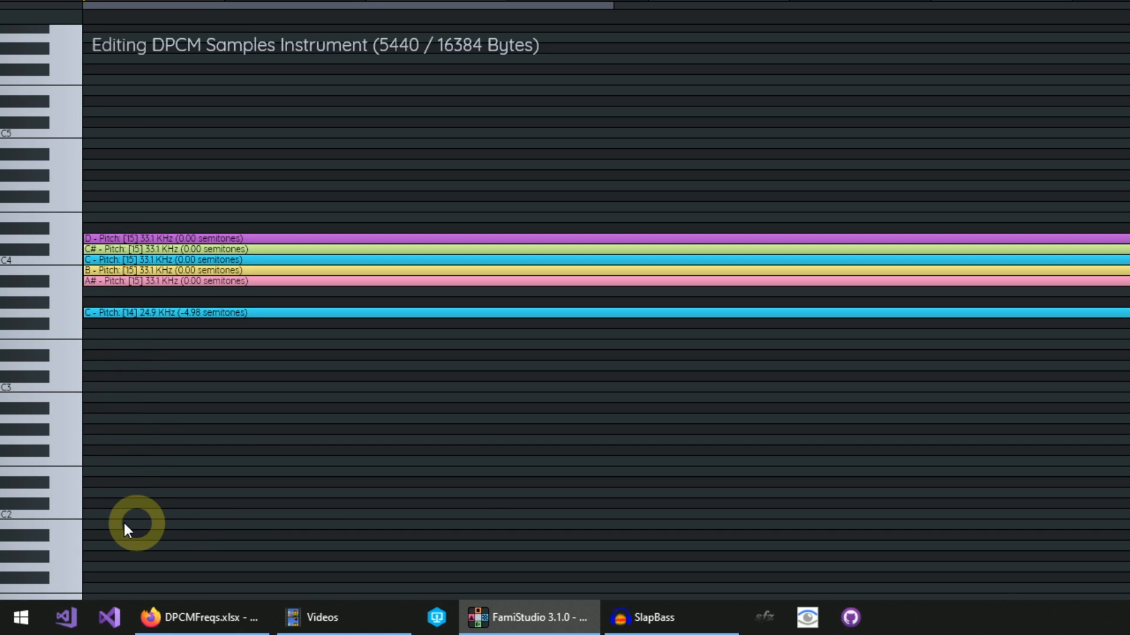
- Switch to the DPCMFreqs.xlsx spreadsheet, examine the best sample and pitch for each note, and return to FamiStudio's DPCM Instrument mapping
{"action": "scroll", "coordinate": [265, 388], "scroll_direction": "down", "scroll_amount": 2}
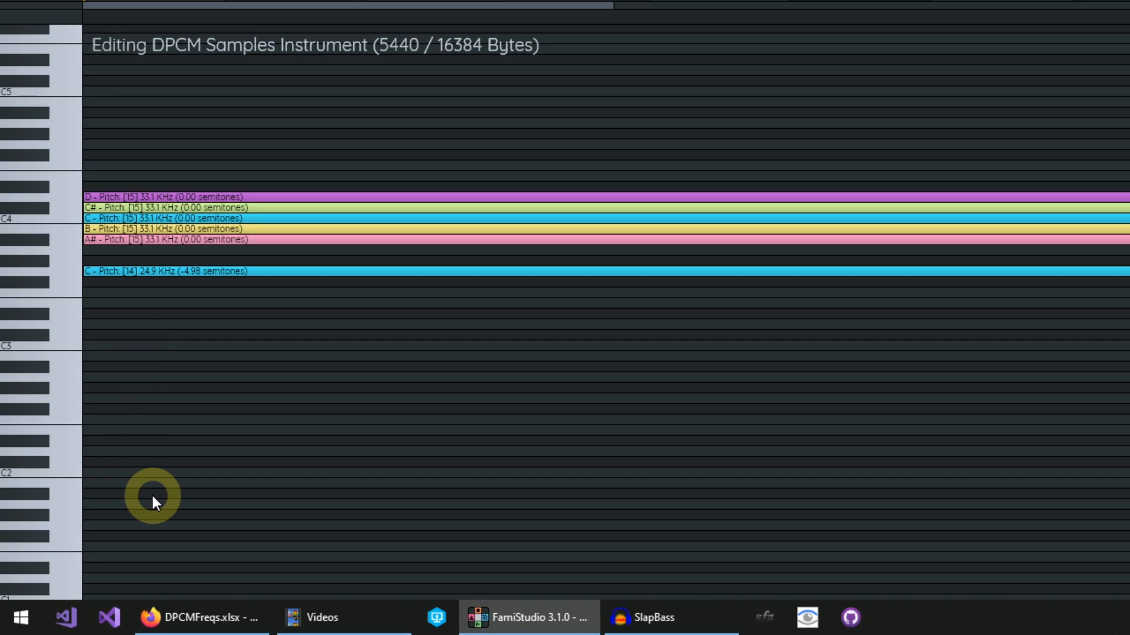
{"action": "left_click", "coordinate": [200, 617]}
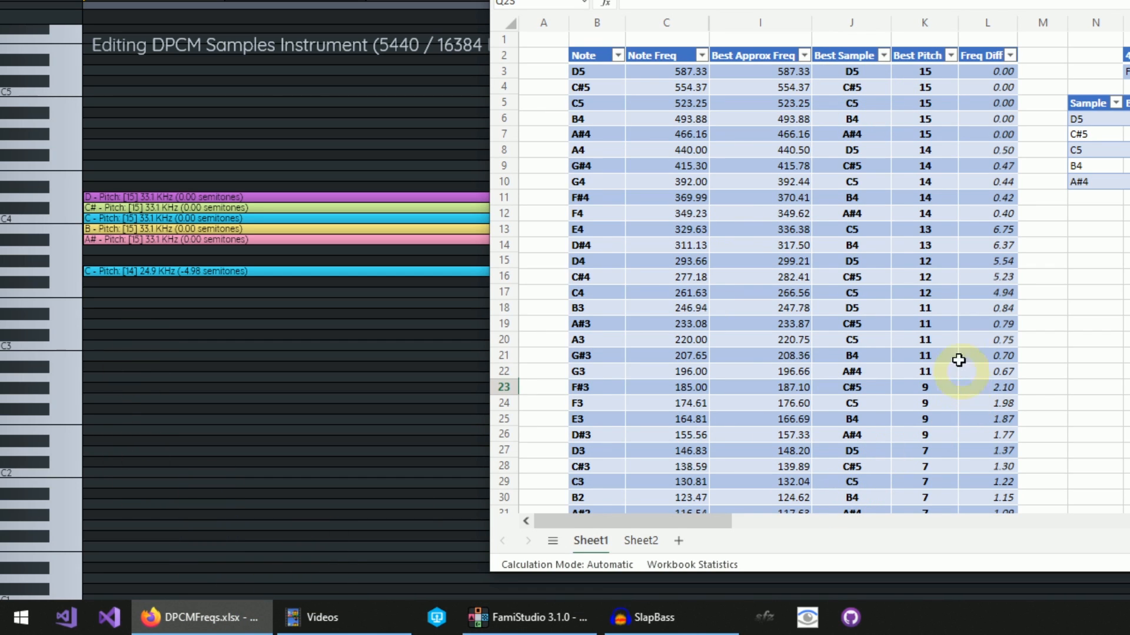
{"action": "left_click_drag", "start_coordinate": [742, 0], "coordinate": [703, 5]}
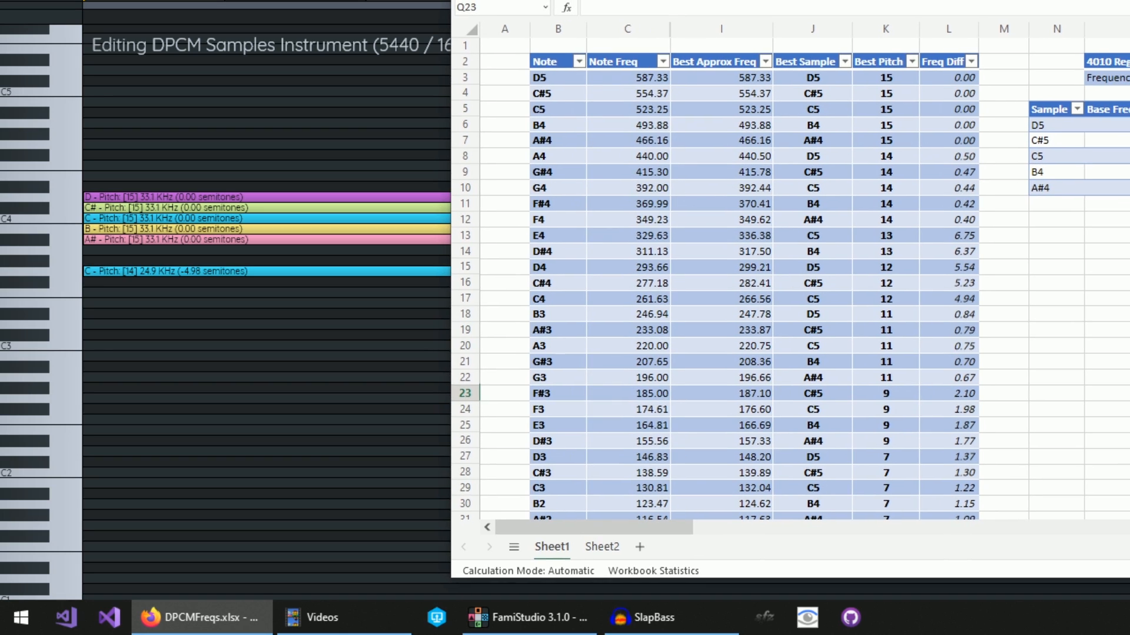
{"action": "scroll", "coordinate": [665, 458], "scroll_direction": "down", "scroll_amount": 2}
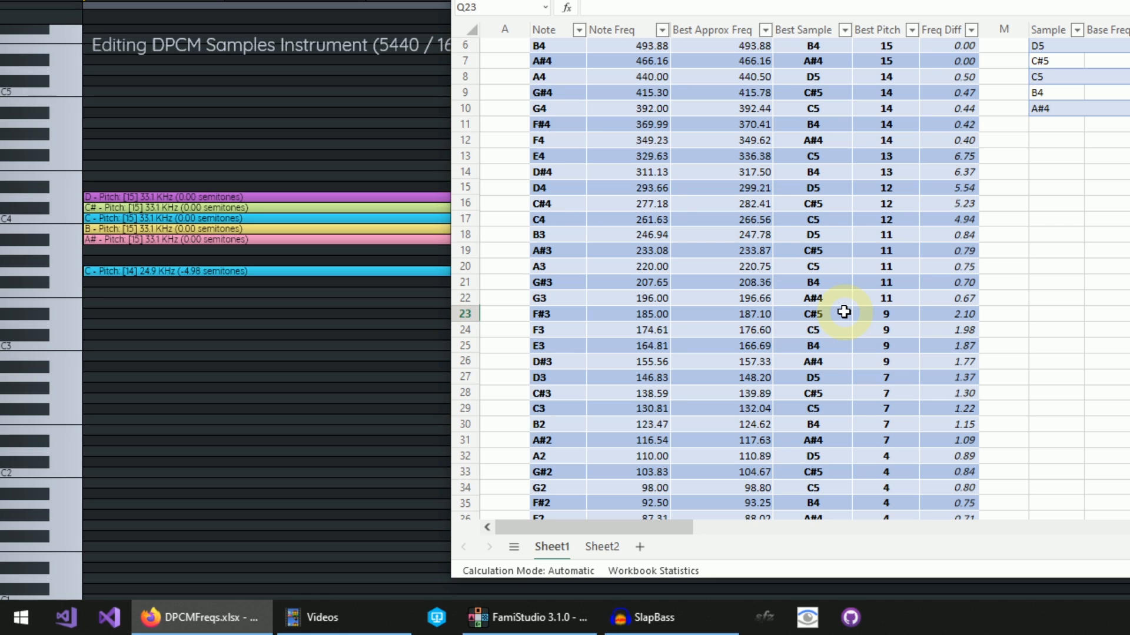
{"action": "scroll", "coordinate": [907, 286], "scroll_direction": "up", "scroll_amount": 2}
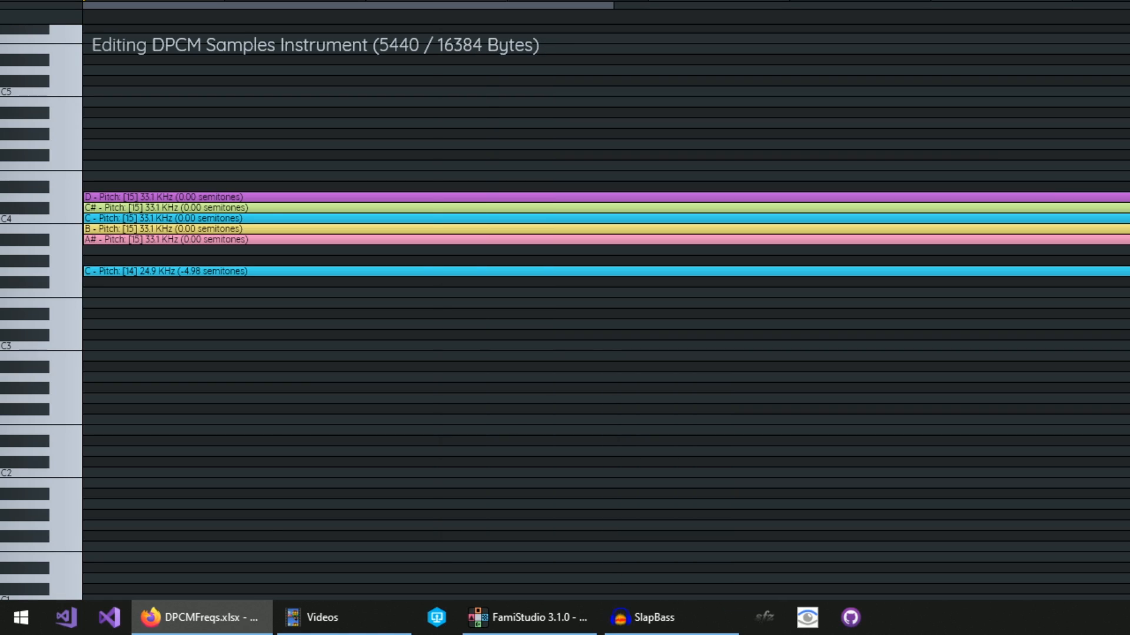
{"action": "left_click", "coordinate": [967, 368]}
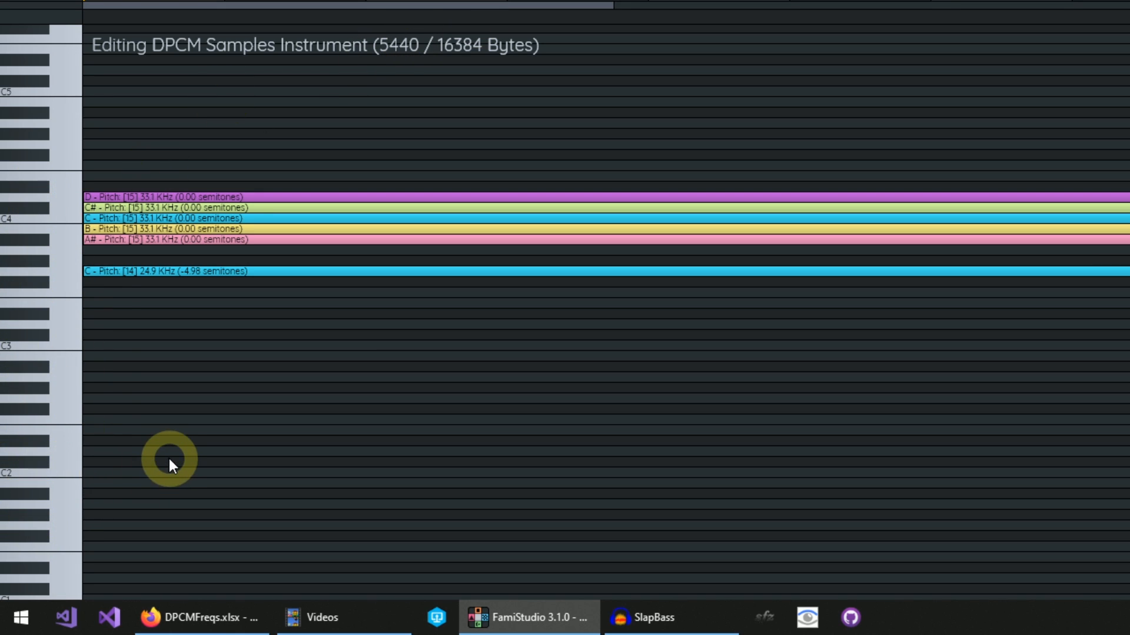
{"action": "scroll", "coordinate": [174, 456], "scroll_direction": "down", "scroll_amount": 1}
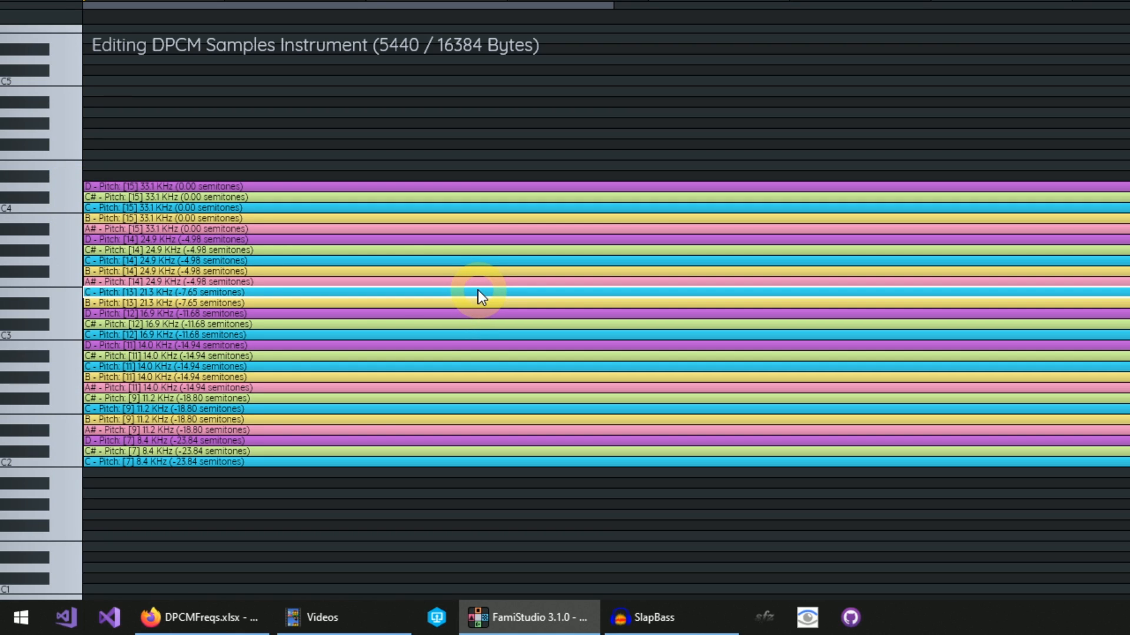
- Save the project as SlapBass.fms in the Dump folder
{"action": "key", "text": "ctrl+2"}
{"action": "key", "text": "ctrl+s"}
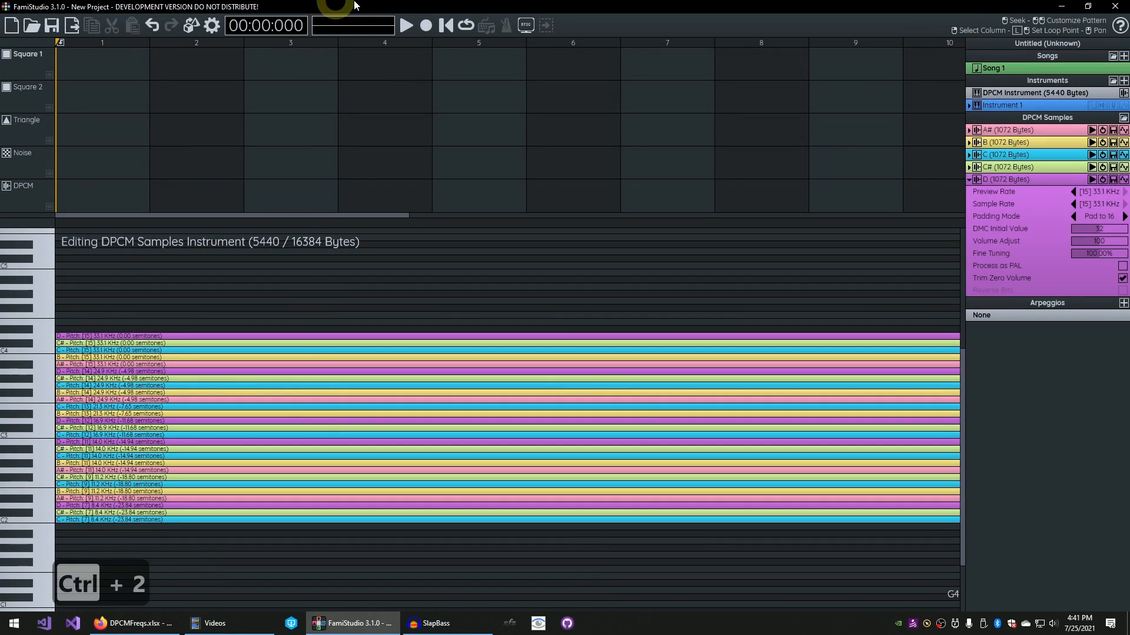
{"action": "type", "text": "Slap"}
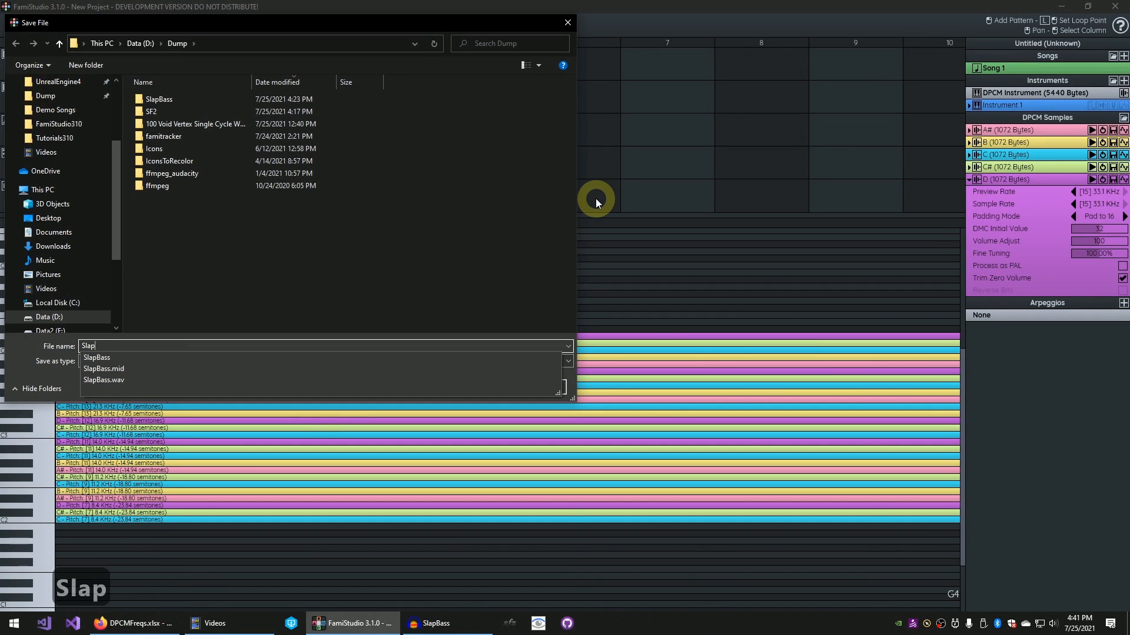
{"action": "type", "text": "Bass.fms"}
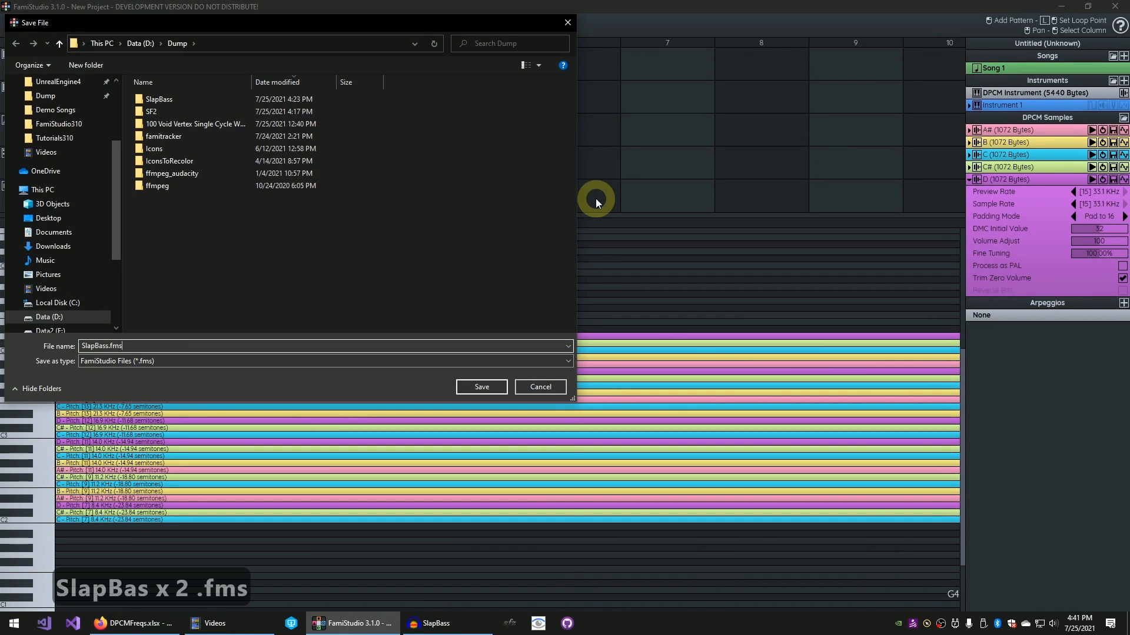
{"action": "key", "text": "Return"}
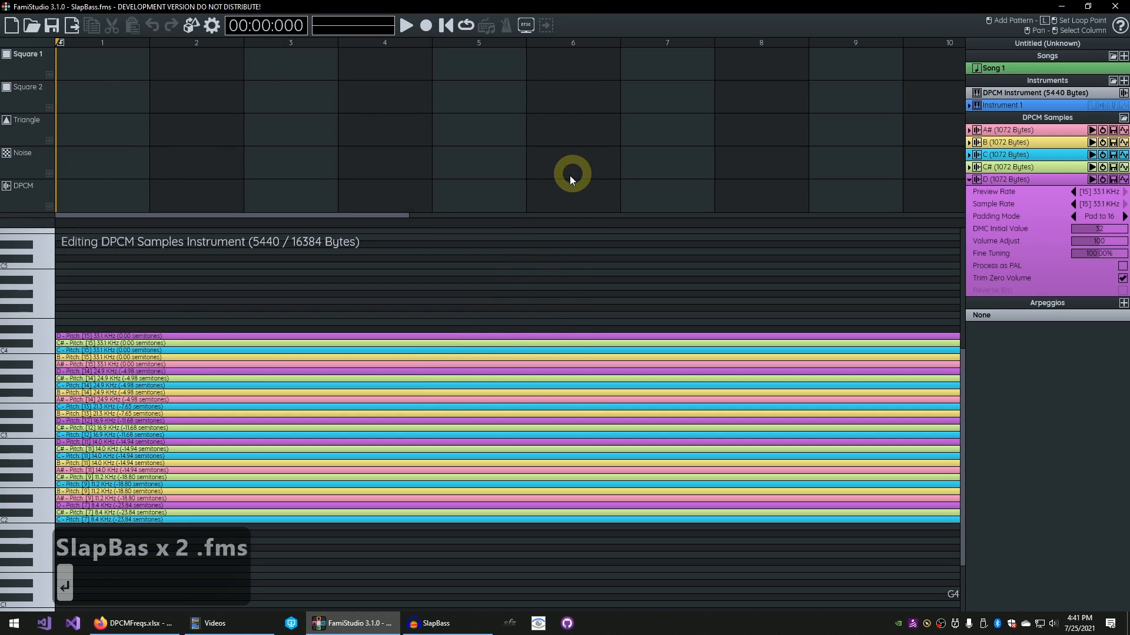
- Start a new project and open Journey To Silius.fms from the Demo Songs folder
{"action": "left_click", "coordinate": [12, 25]}
{"action": "left_click", "coordinate": [32, 25]}
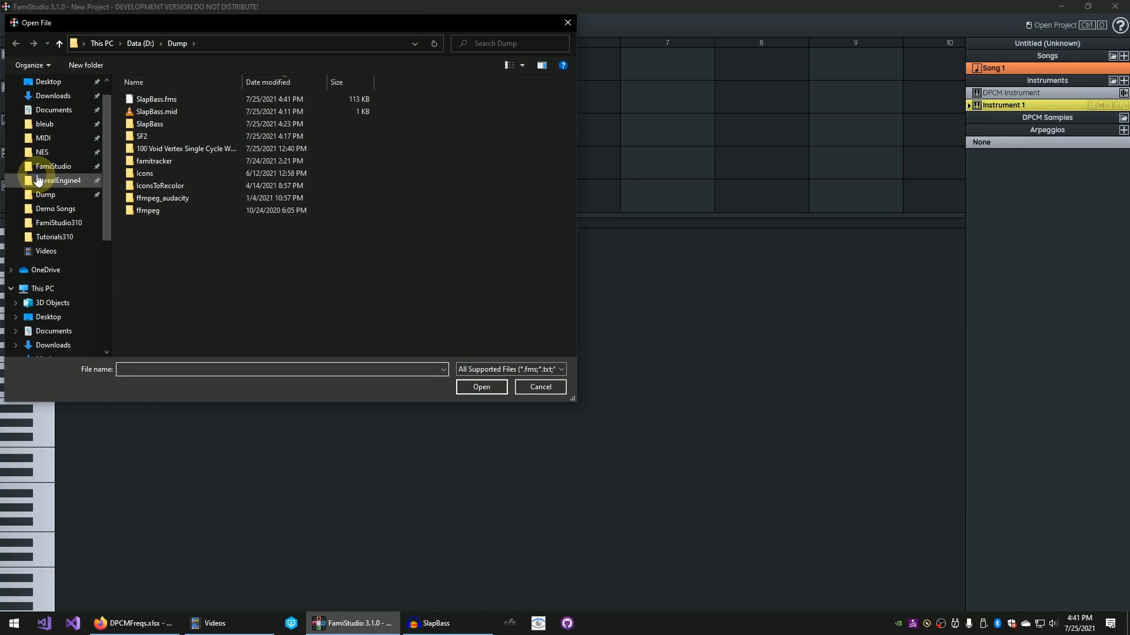
{"action": "left_click", "coordinate": [53, 209]}
{"action": "double_click", "coordinate": [189, 202]}
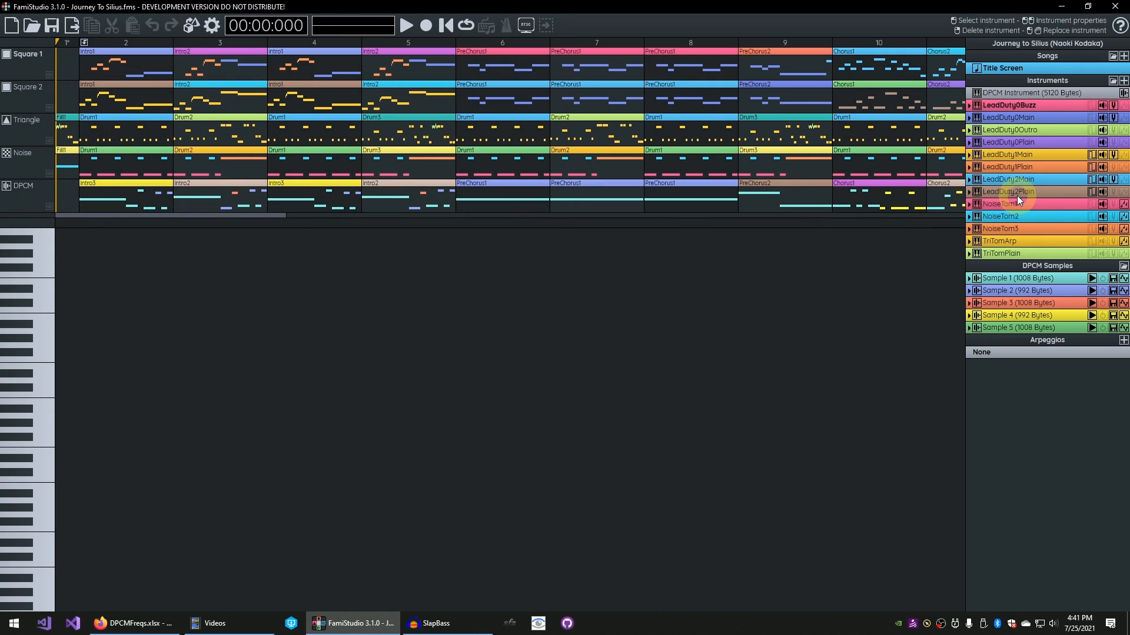
- Delete all five DPCM samples, Sample 1 to Sample 5, from the Journey To Silius project
{"action": "right_click", "coordinate": [1018, 277]}
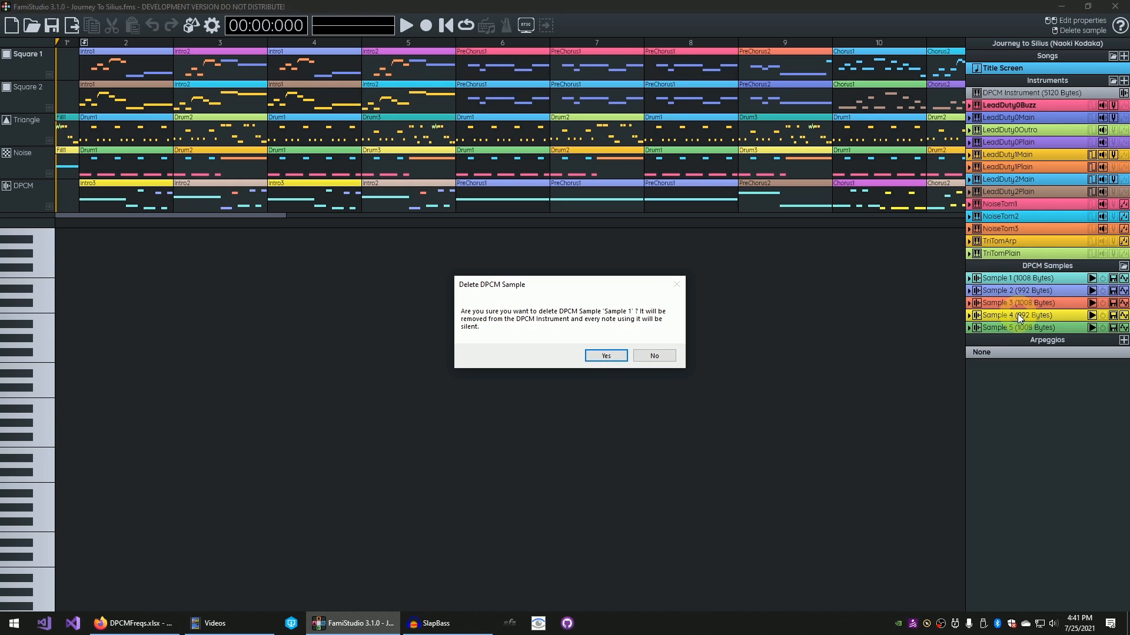
{"action": "key", "text": "y"}
{"action": "right_click", "coordinate": [1057, 283]}
{"action": "key", "text": "y"}
{"action": "right_click", "coordinate": [1057, 282]}
{"action": "key", "text": "y"}
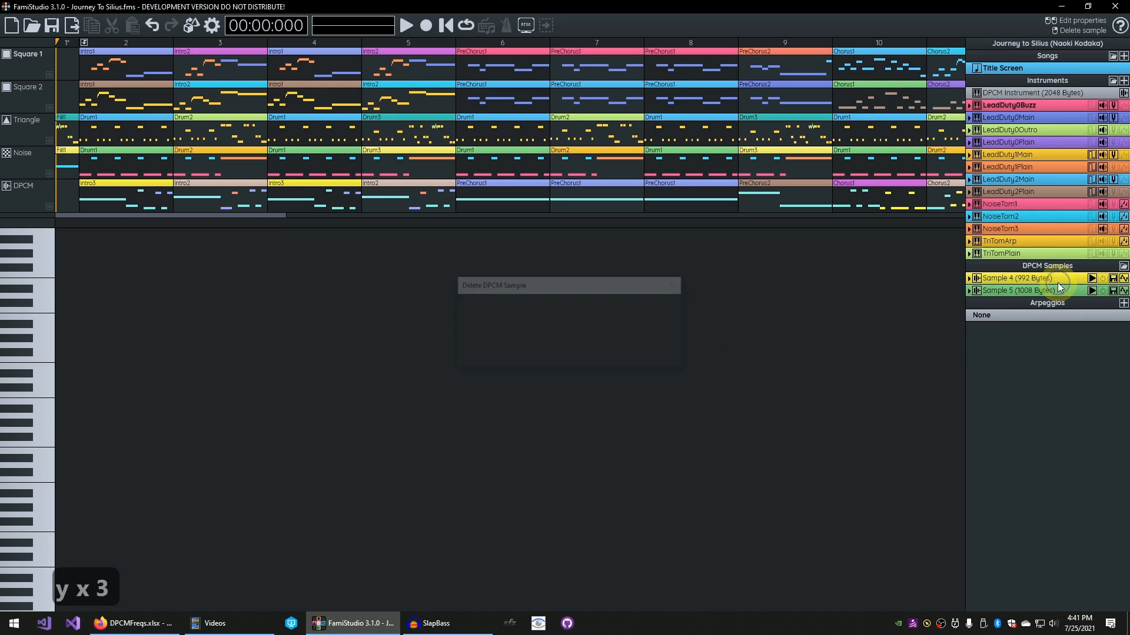
{"action": "key", "text": "y"}
{"action": "right_click", "coordinate": [1058, 280]}
{"action": "key", "text": "y"}
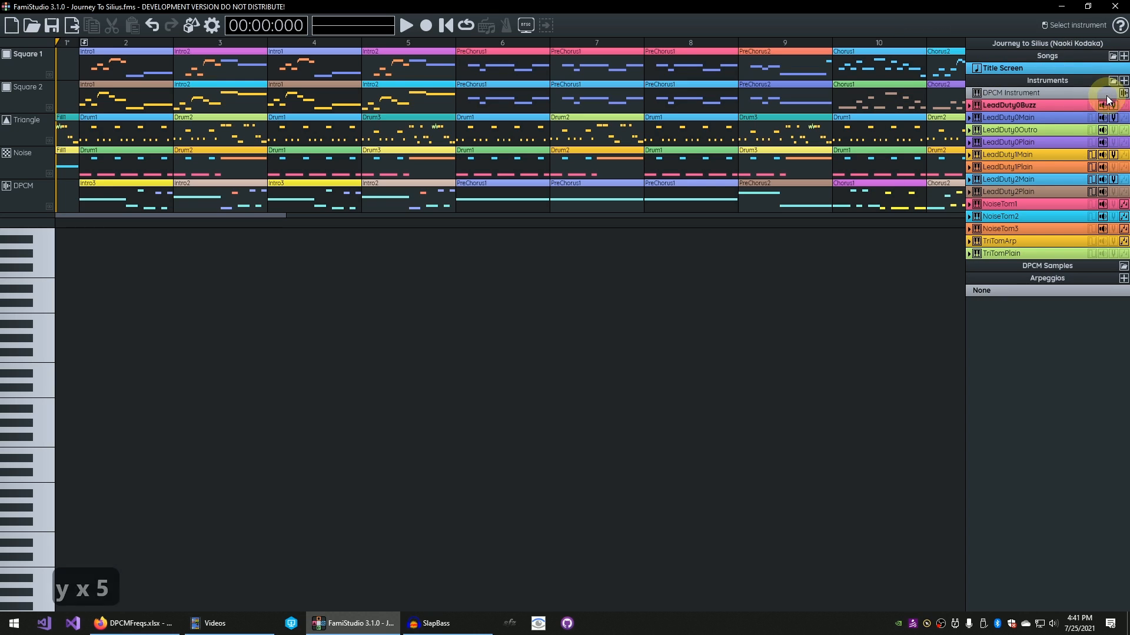
- Import only the DPCM Instrument from SlapBass.fms in the Dump folder and check its key assignments
{"action": "left_click", "coordinate": [1114, 81]}
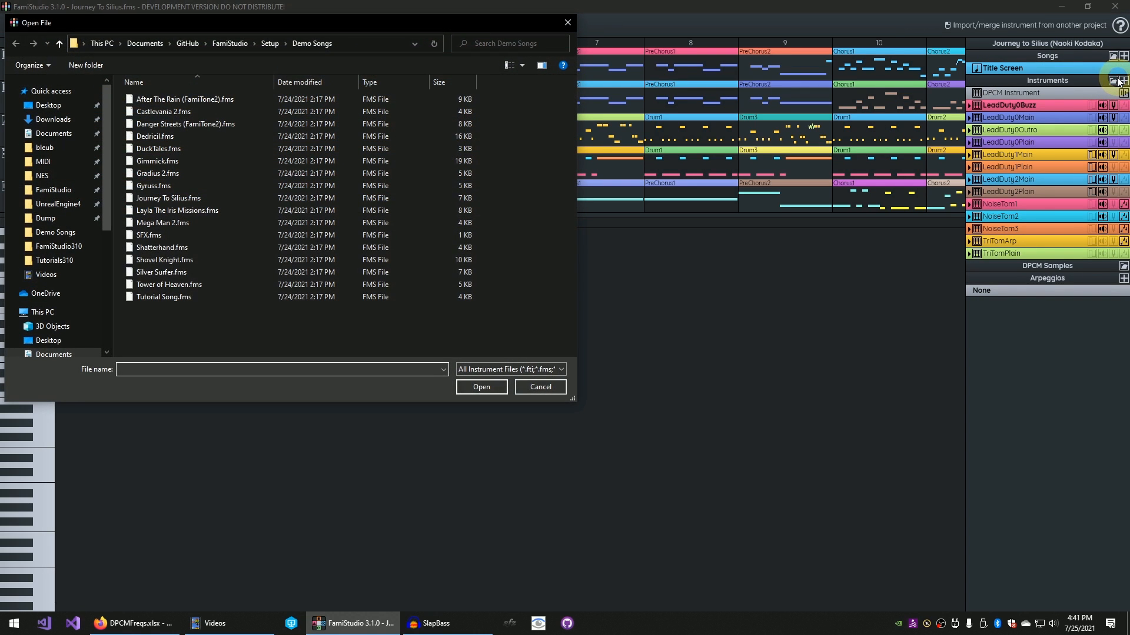
{"action": "left_click", "coordinate": [45, 218]}
{"action": "double_click", "coordinate": [154, 100]}
{"action": "left_click", "coordinate": [518, 231]}
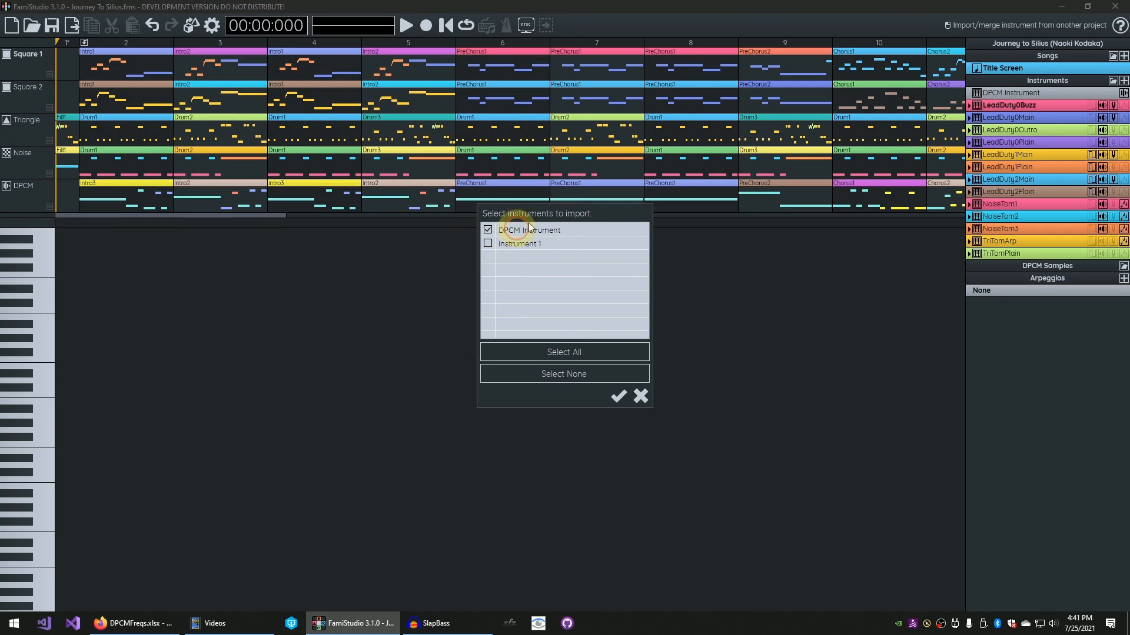
{"action": "left_click", "coordinate": [619, 399]}
{"action": "left_click", "coordinate": [1124, 94]}
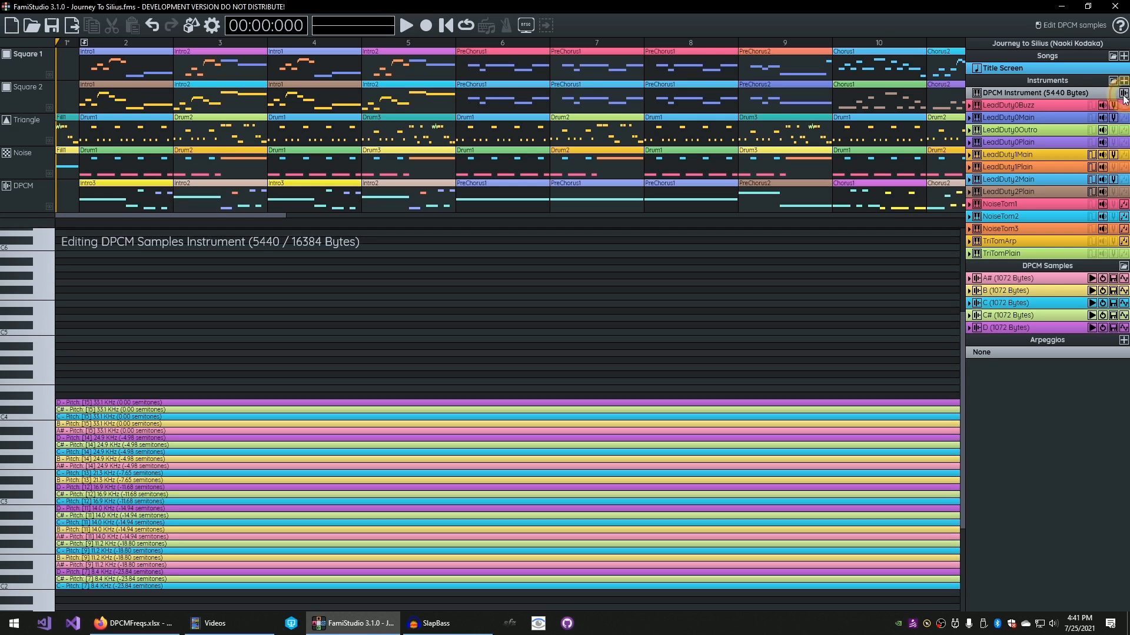
{"action": "scroll", "coordinate": [143, 503], "scroll_direction": "down", "scroll_amount": 3}
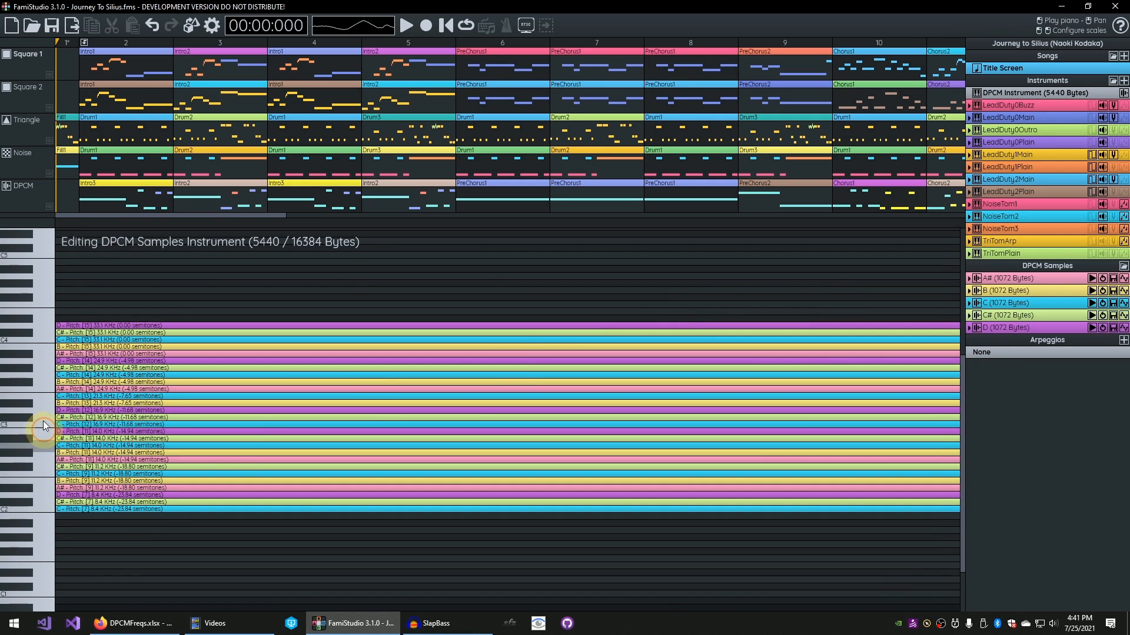
- Show the DPCM channel's Intro3 pattern in the piano roll and play the song's intro to audition the imported samples
{"action": "double_click", "coordinate": [128, 201]}
{"action": "scroll", "coordinate": [305, 445], "scroll_direction": "down", "scroll_amount": 3}
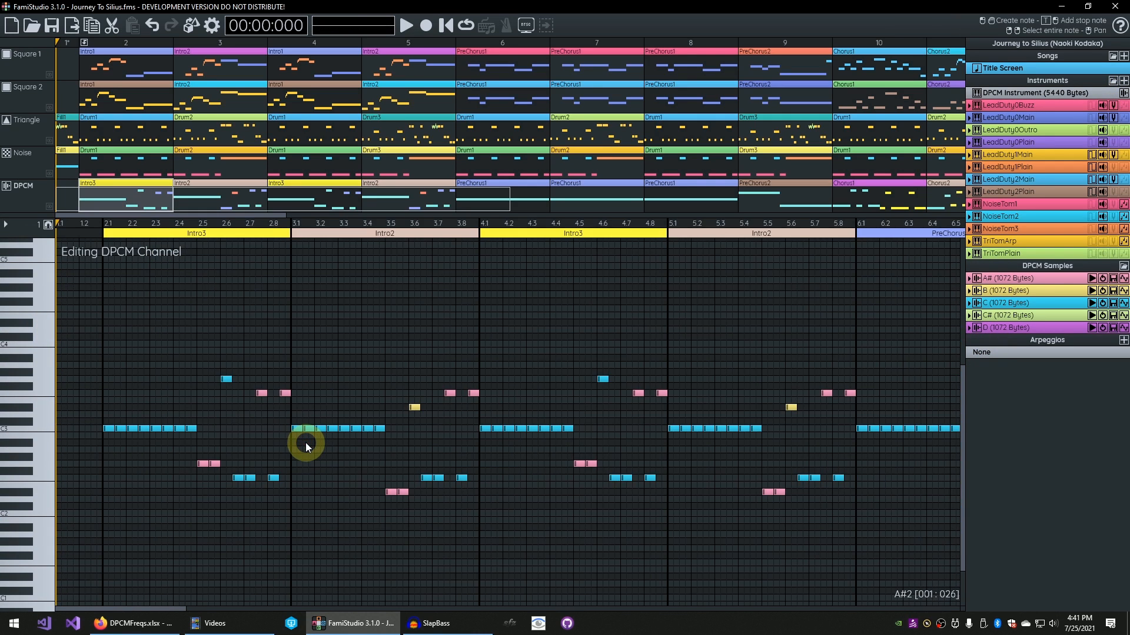
{"action": "left_click_drag", "start_coordinate": [312, 427], "coordinate": [334, 433]}
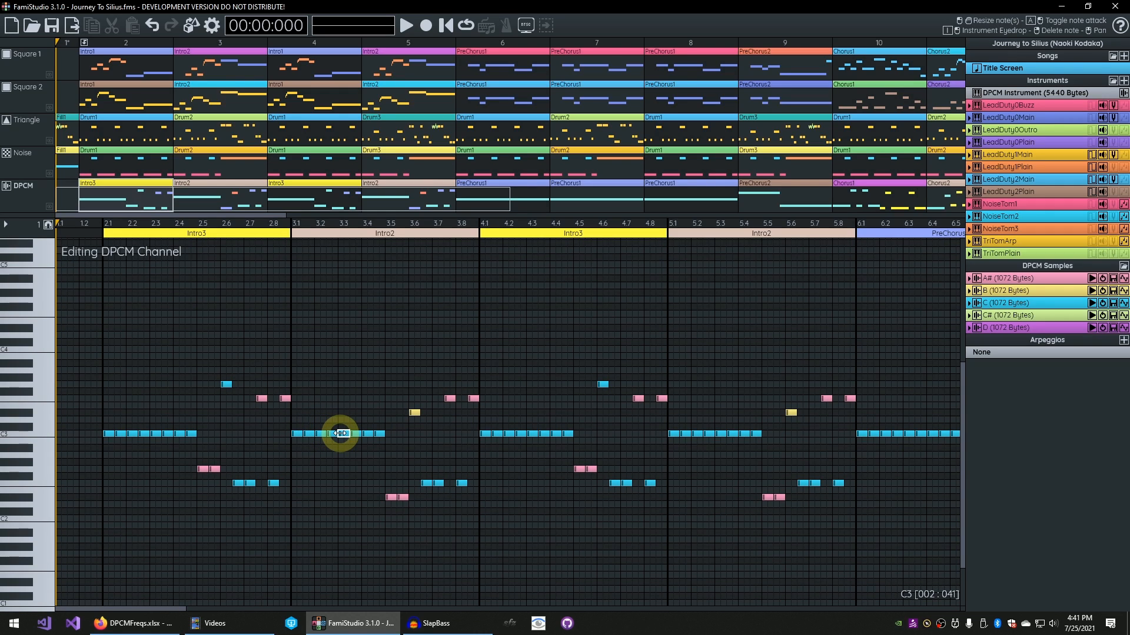
{"action": "key", "text": "shift+space"}
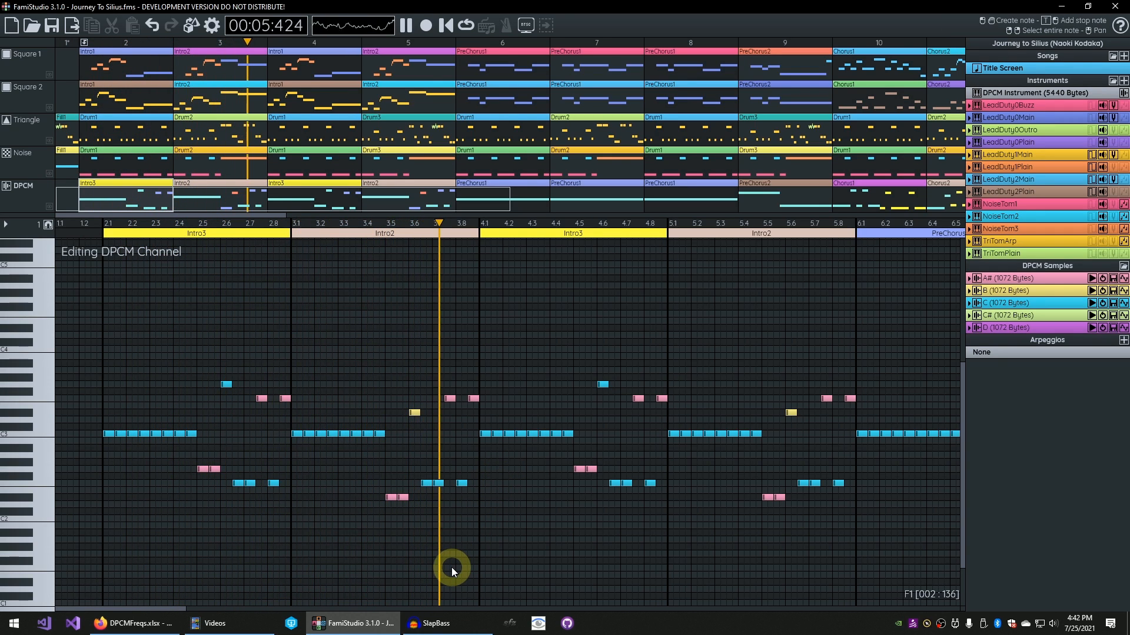
{"action": "key", "text": "space"}
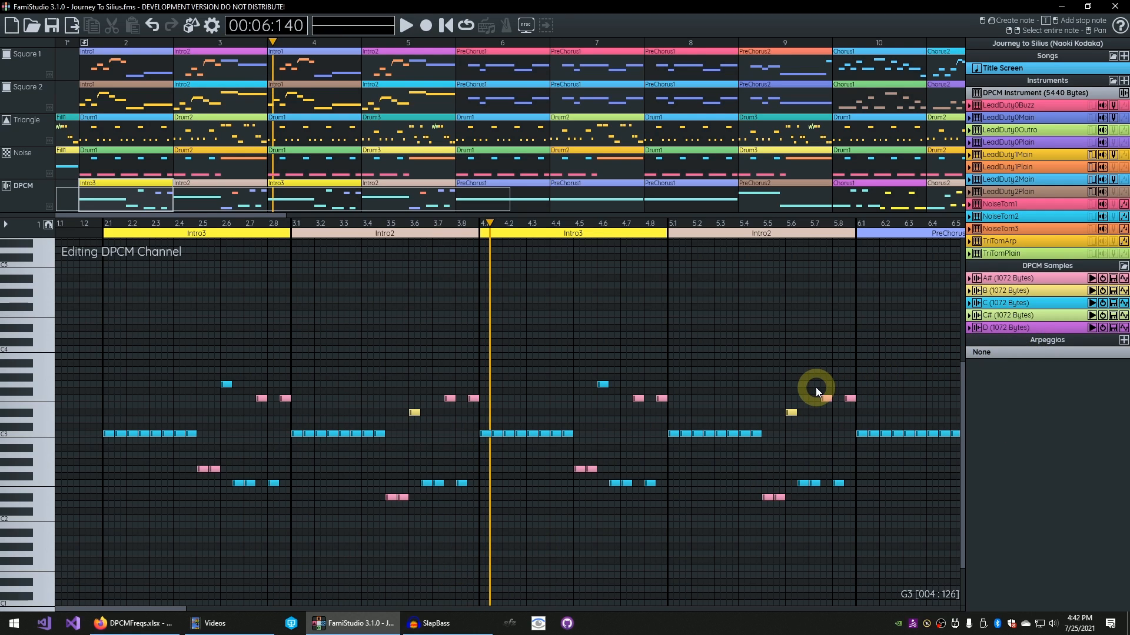
- Show the A# sample's waveform and raise its Volume Adjust setting
{"action": "left_click", "coordinate": [969, 278]}
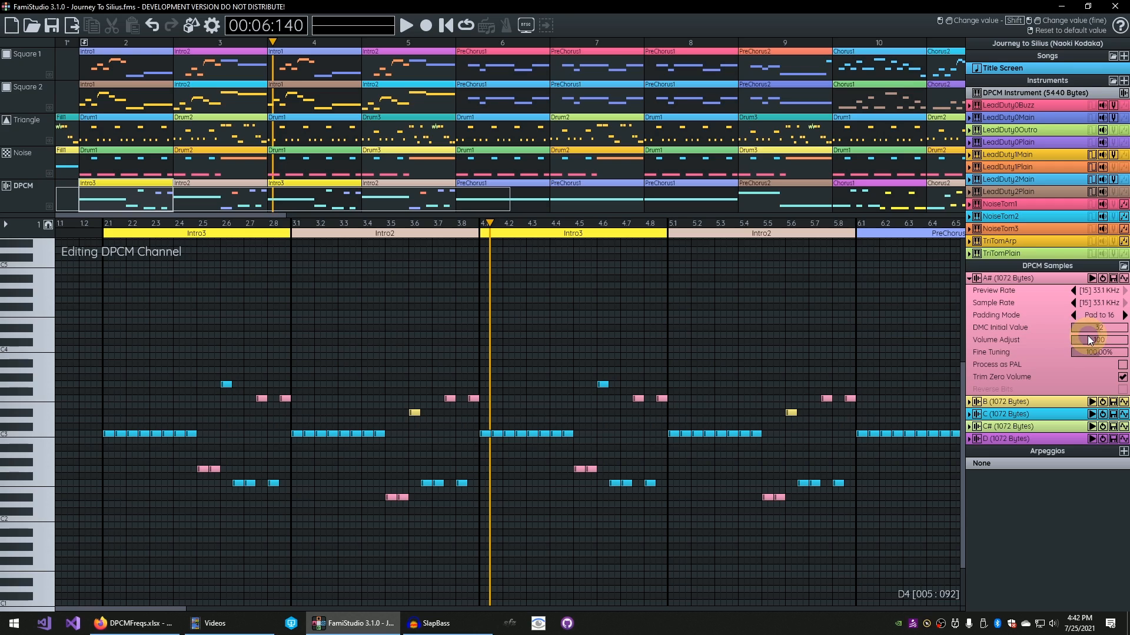
{"action": "left_click", "coordinate": [1123, 279]}
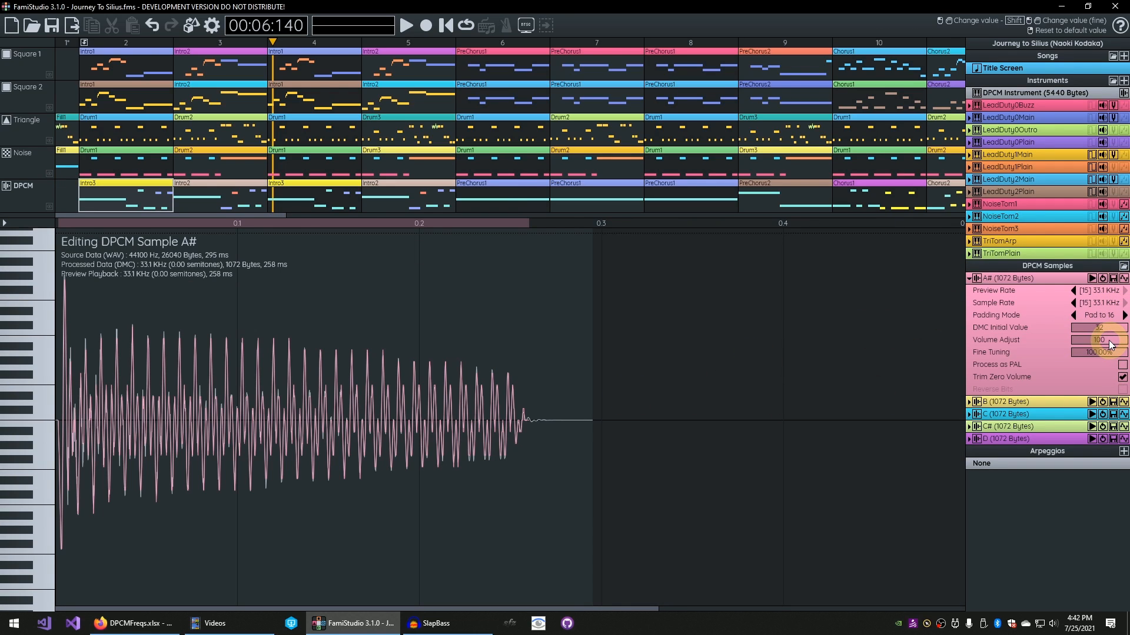
{"action": "scroll", "coordinate": [1111, 345], "scroll_direction": "up", "scroll_amount": 10}
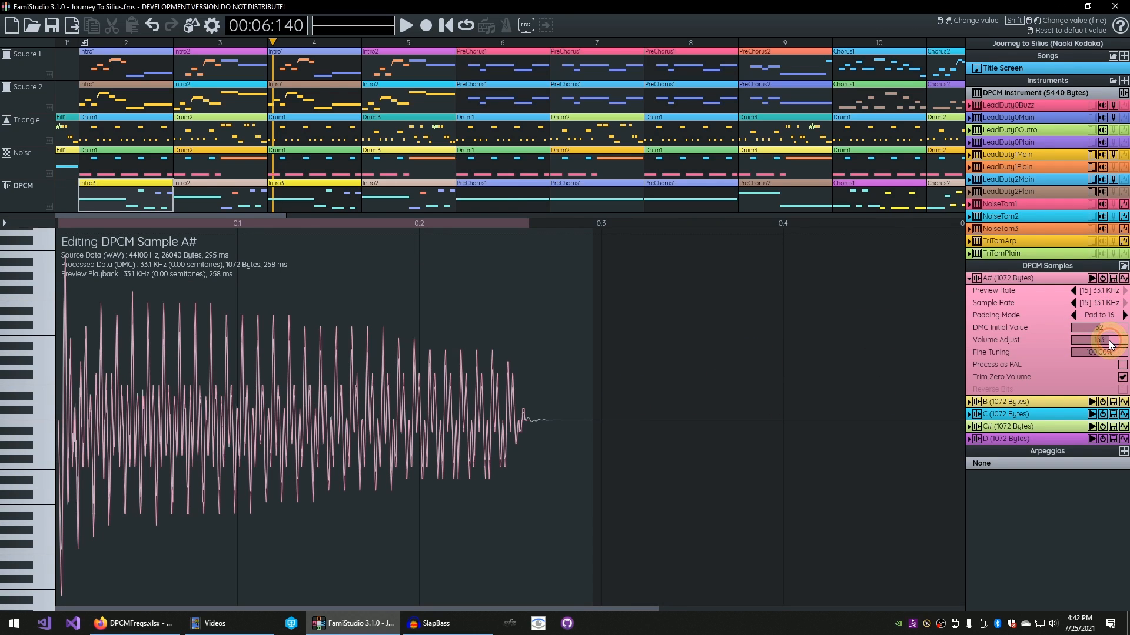
- Raise Volume Adjust on the B, C, C# and D samples, setting B to 140, C# to 135 and D to 131
{"action": "left_click", "coordinate": [969, 401]}
{"action": "scroll", "coordinate": [1111, 353], "scroll_direction": "up", "scroll_amount": 9}
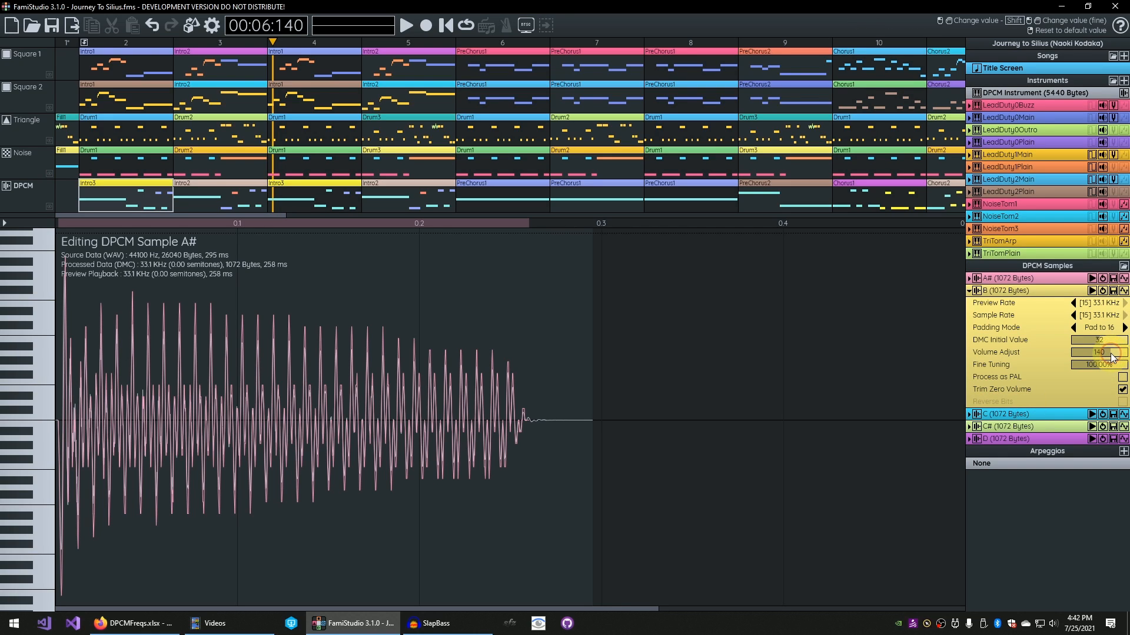
{"action": "left_click", "coordinate": [969, 413]}
{"action": "scroll", "coordinate": [1109, 365], "scroll_direction": "up", "scroll_amount": 7}
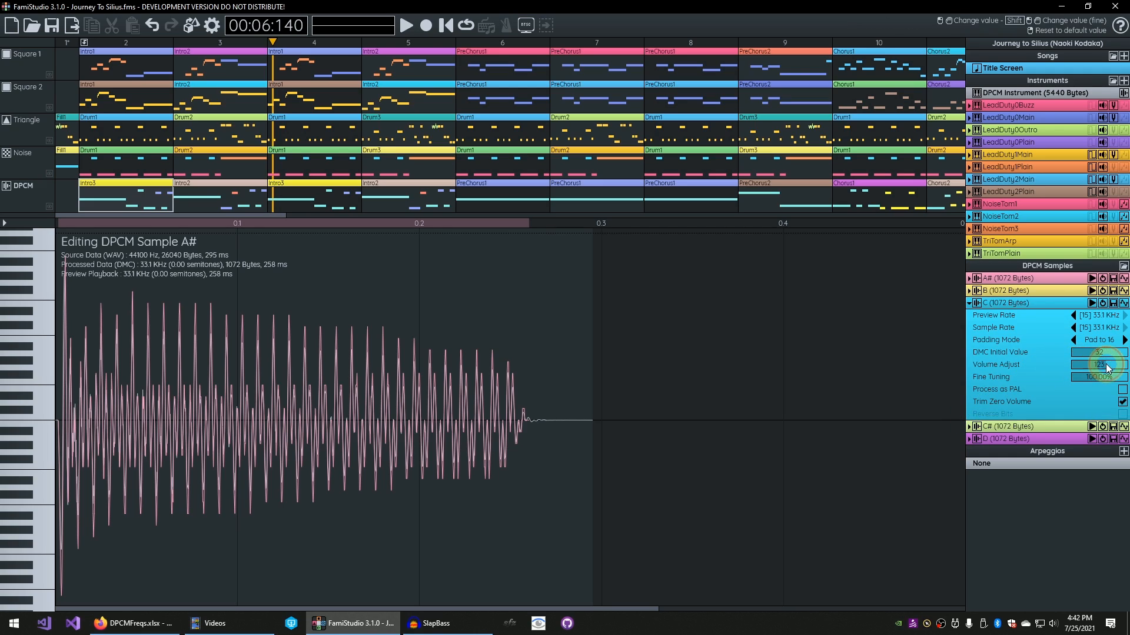
{"action": "left_click", "coordinate": [969, 426]}
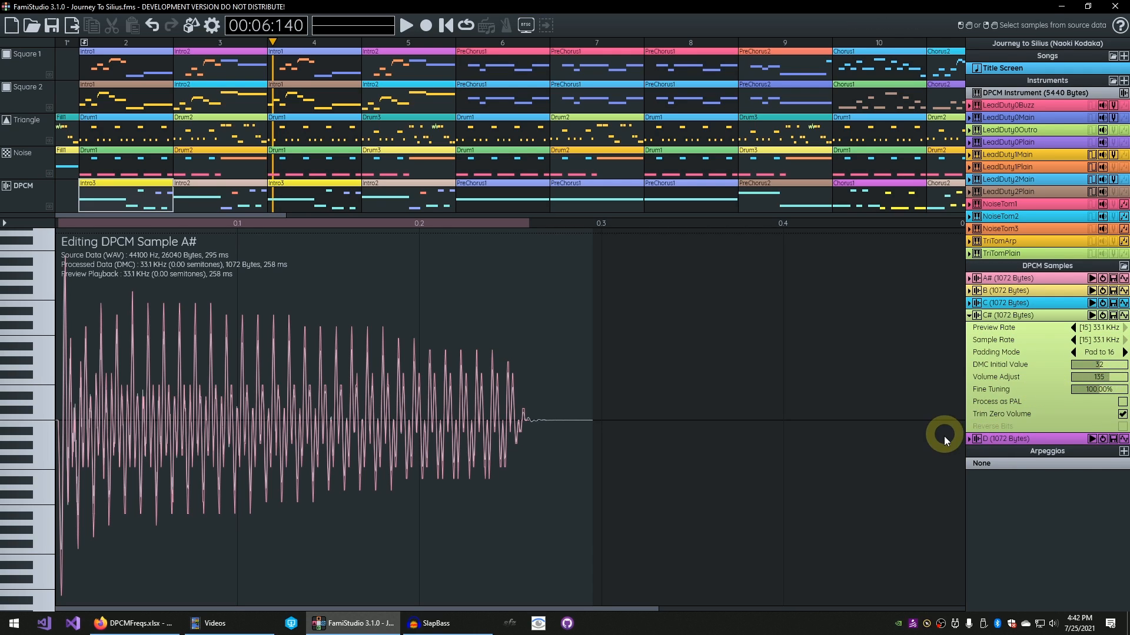
{"action": "left_click", "coordinate": [969, 439]}
{"action": "scroll", "coordinate": [1102, 398], "scroll_direction": "up", "scroll_amount": 10}
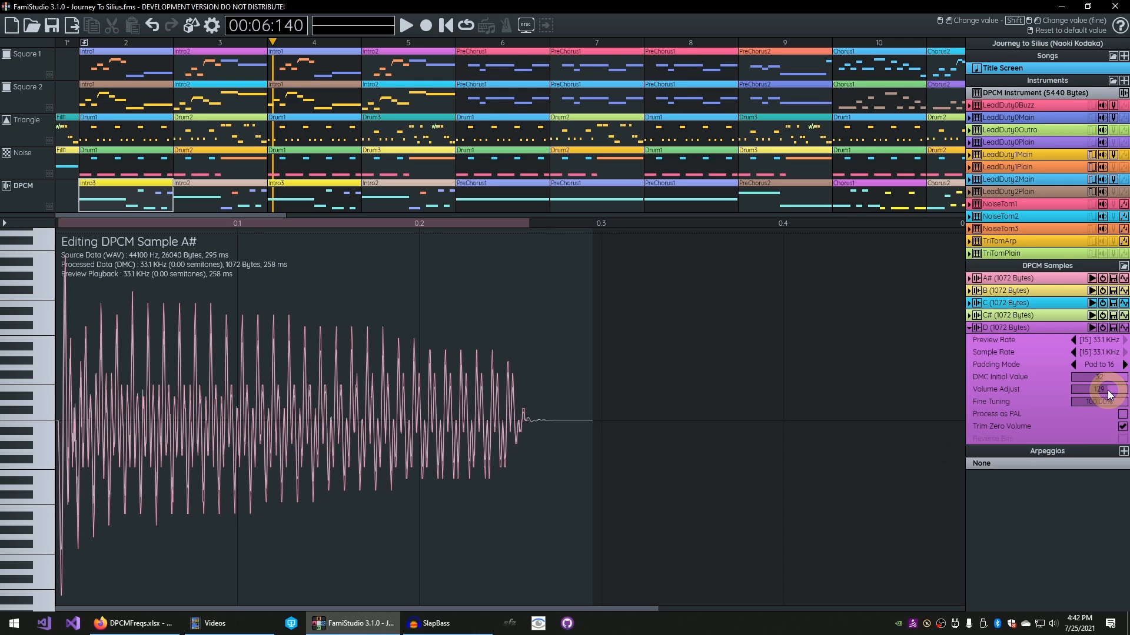
- Play the song from the beginning with the louder samples while viewing the DPCM channel's Intro3 pattern
{"action": "key", "text": "shift+space"}
{"action": "double_click", "coordinate": [153, 197]}
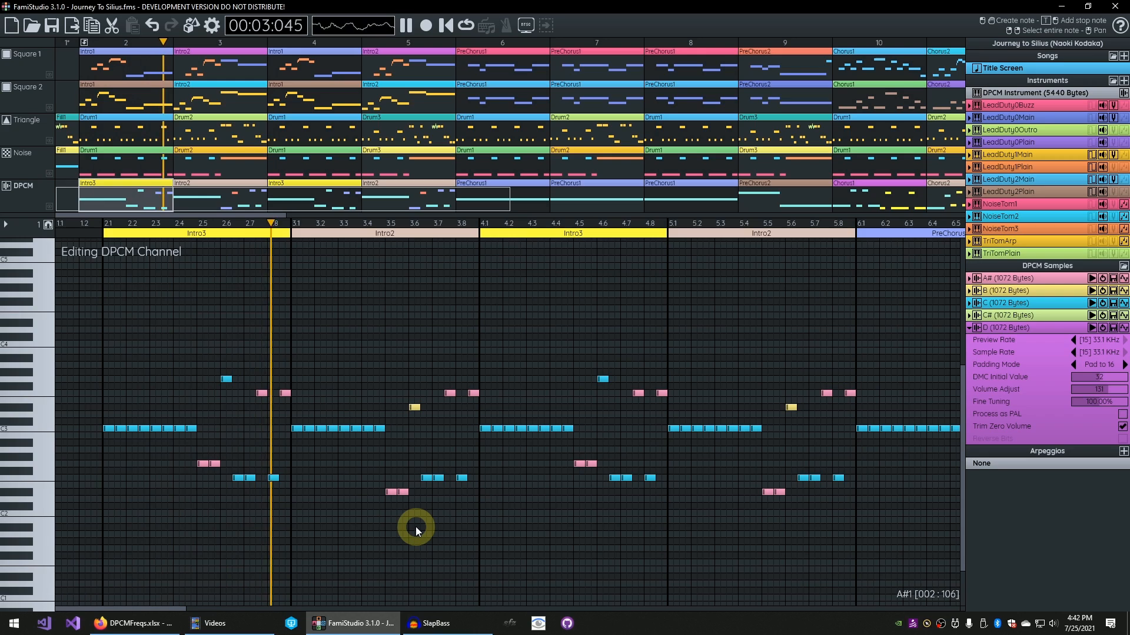
- Stop playback, set the C sample's Fine Tuning to 97.20% and play the song briefly to hear the detuned notes
{"action": "key", "text": "space"}
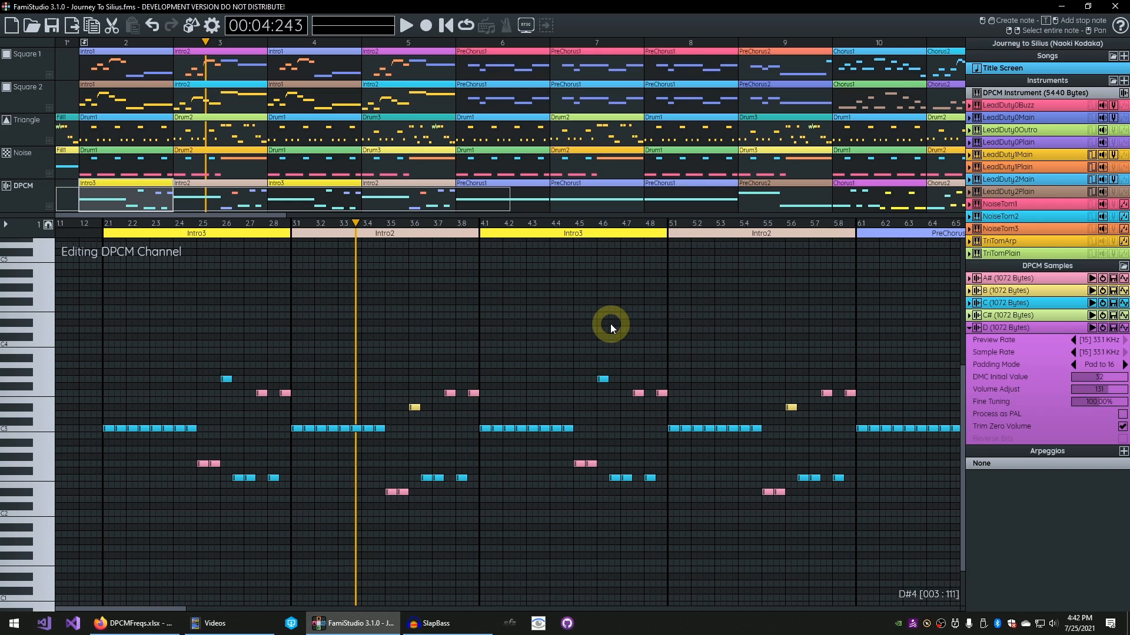
{"action": "left_click", "coordinate": [972, 305]}
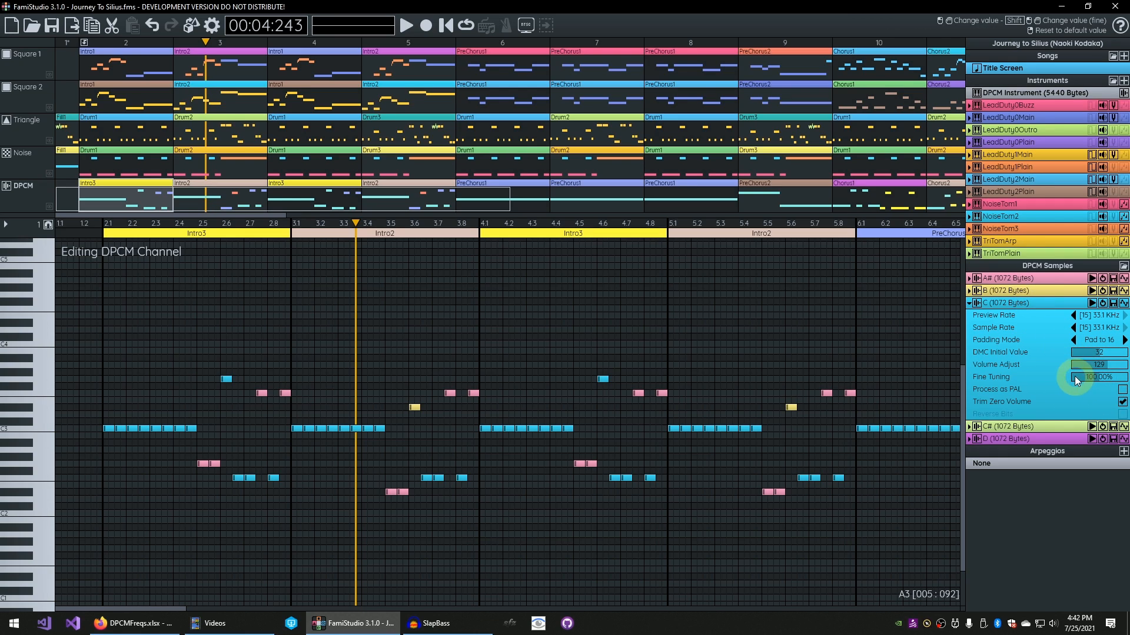
{"action": "left_click_drag", "start_coordinate": [1089, 376], "coordinate": [1086, 377]}
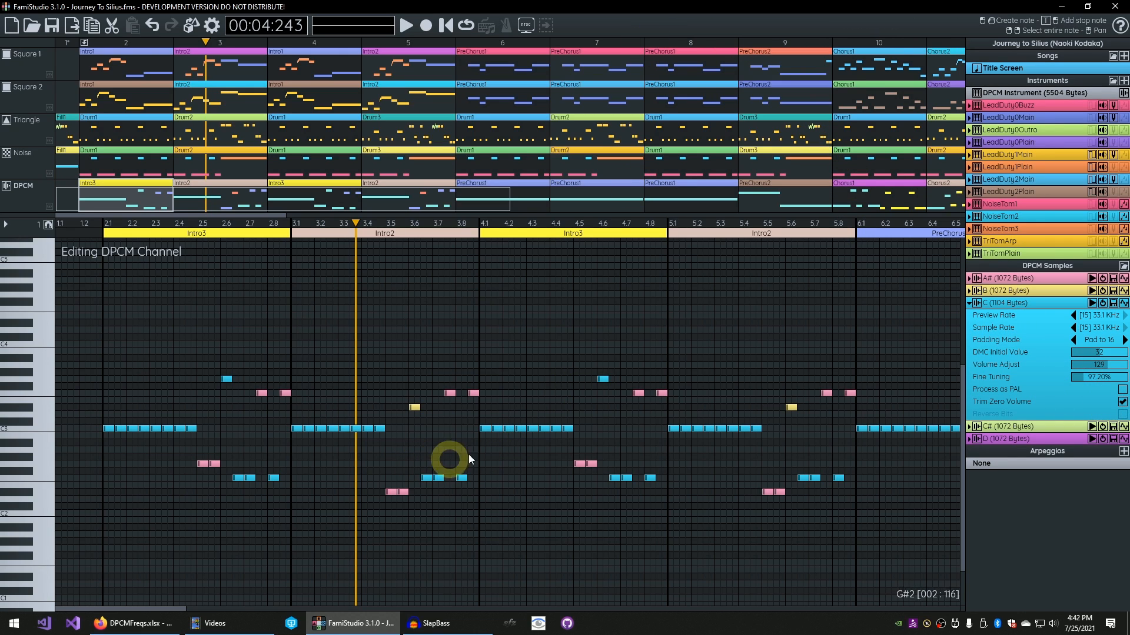
{"action": "key", "text": "shift+space"}
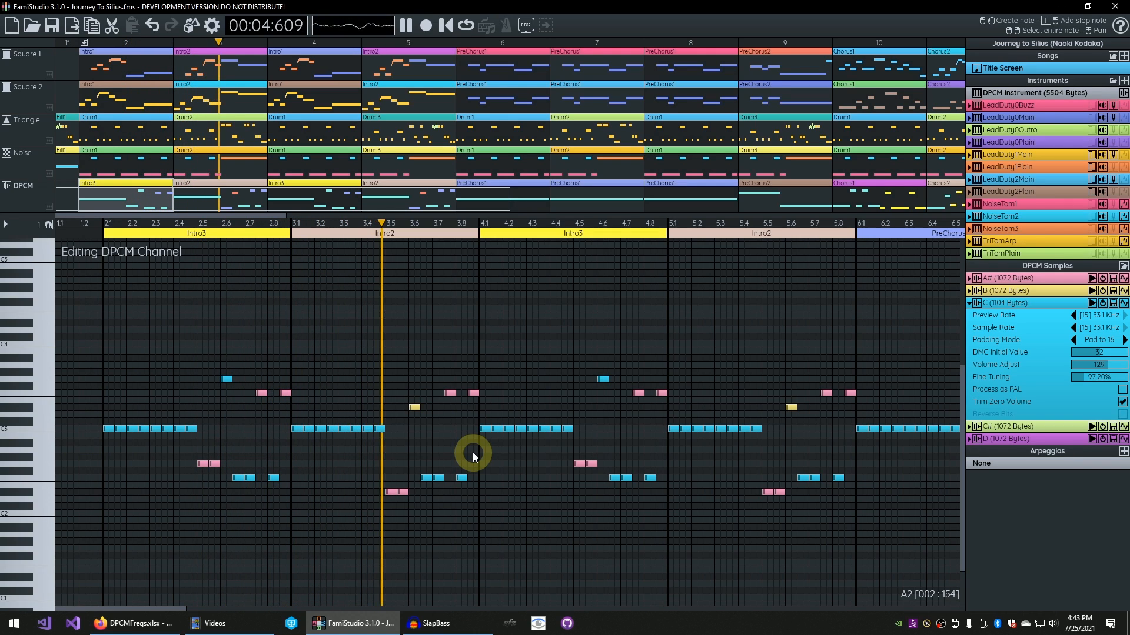
{"action": "key", "text": "space"}
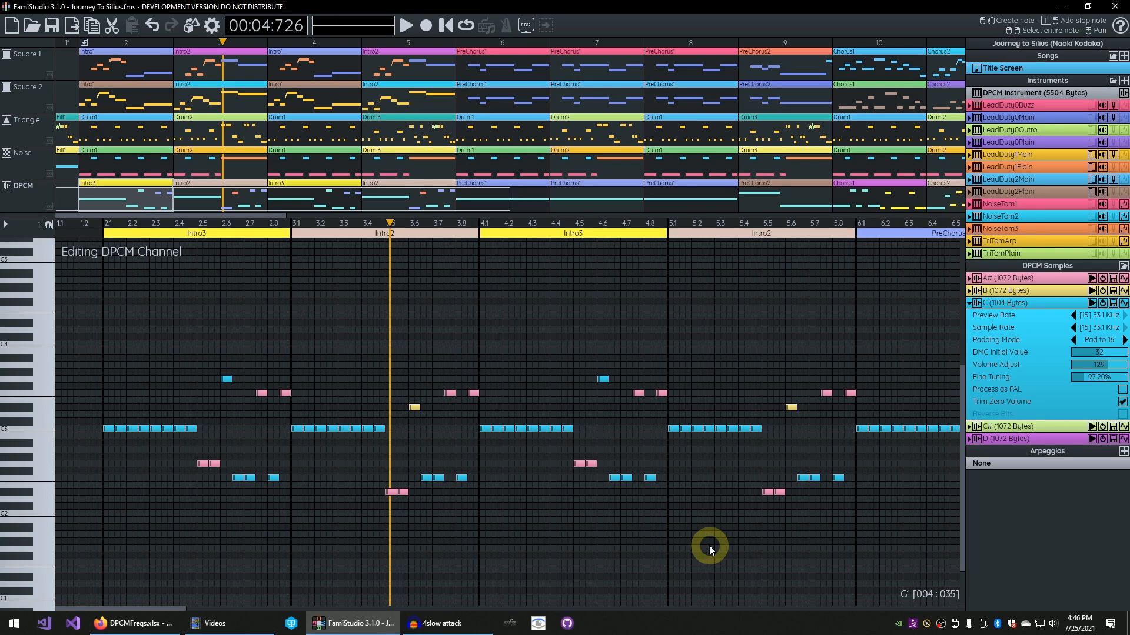
- Switch to Audacity, enlarge the 4slow attack track and audition its single-cycle waveform in a loop
{"action": "left_click", "coordinate": [443, 623]}
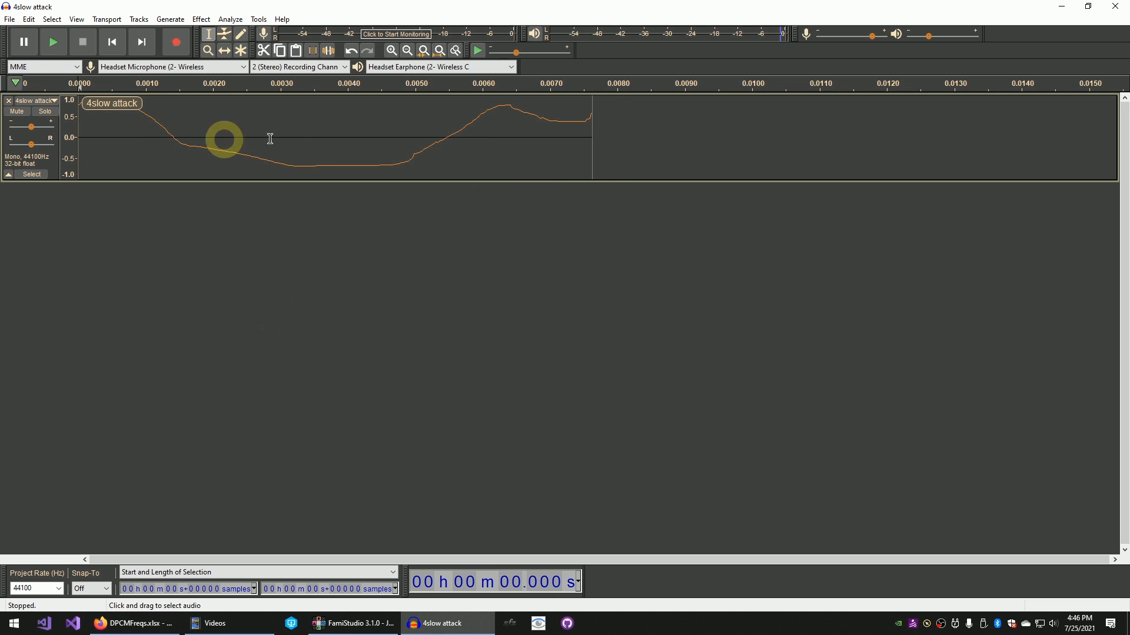
{"action": "left_click_drag", "start_coordinate": [302, 181], "coordinate": [293, 220]}
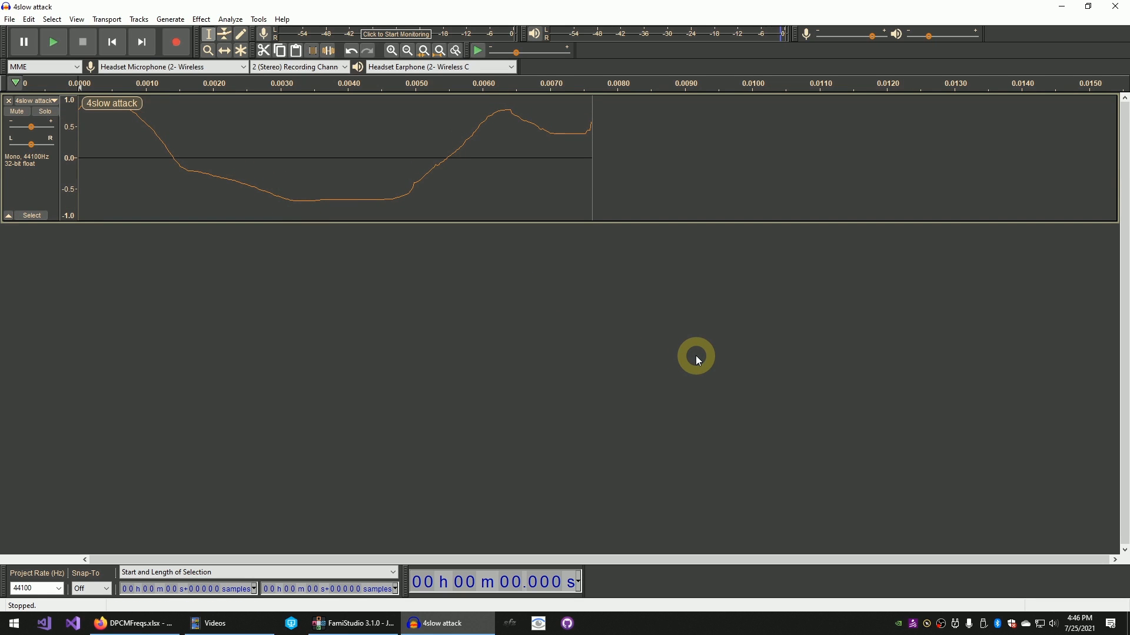
{"action": "key", "text": "shift+space"}
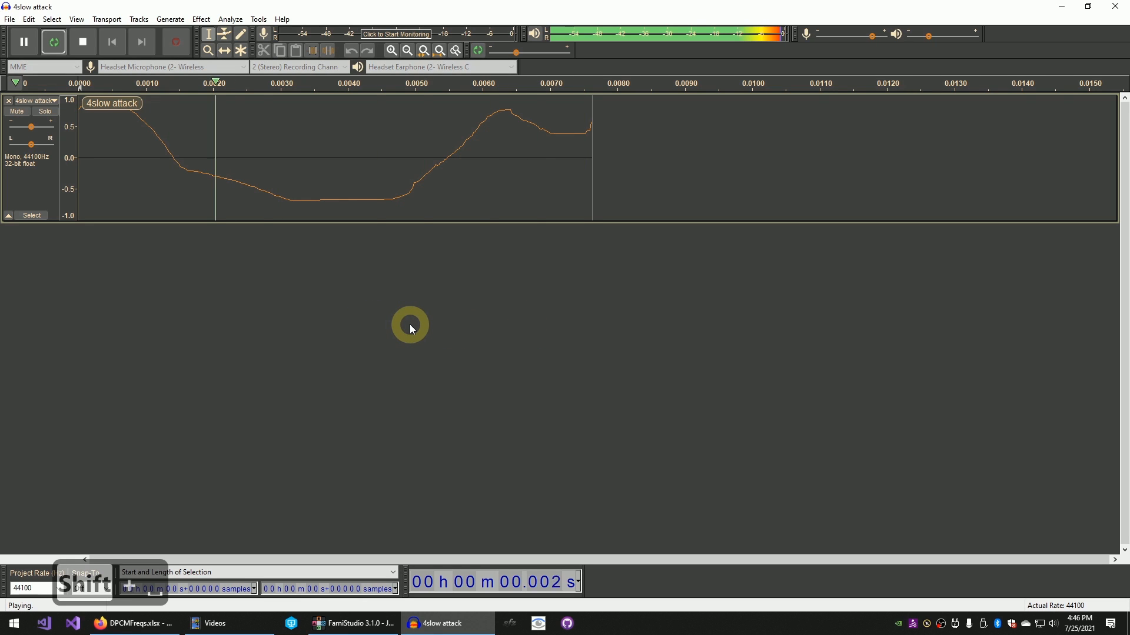
{"action": "key", "text": "shift+space"}
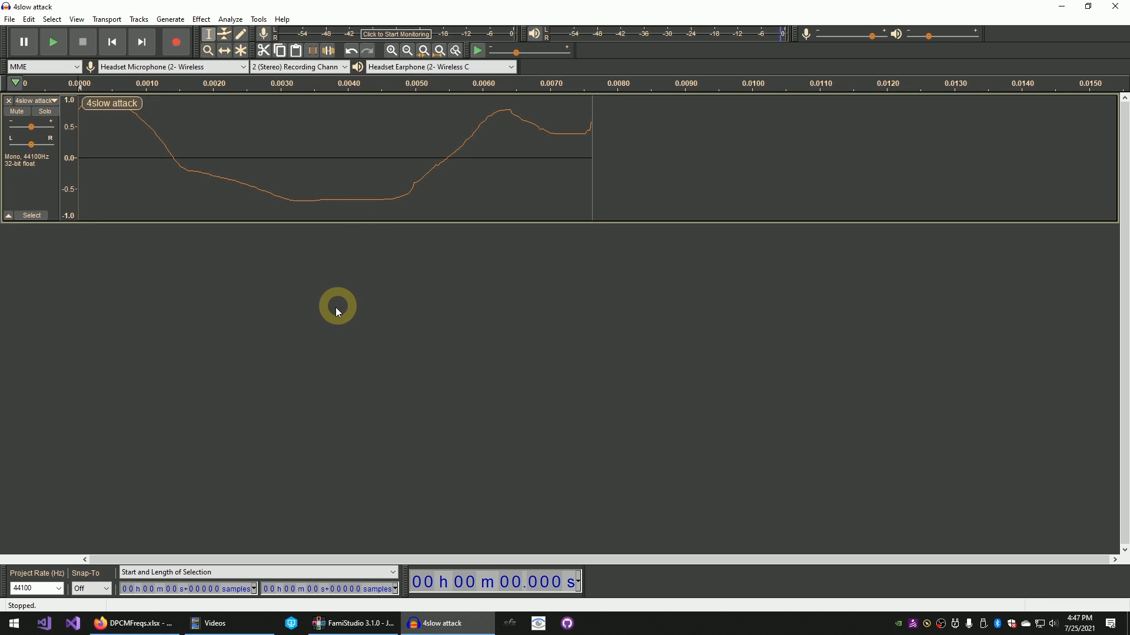
- Copy the single-cycle waveform and append three copies to the end of the 4slow attack track
{"action": "scroll", "coordinate": [365, 222], "scroll_direction": "down", "scroll_amount": 2}
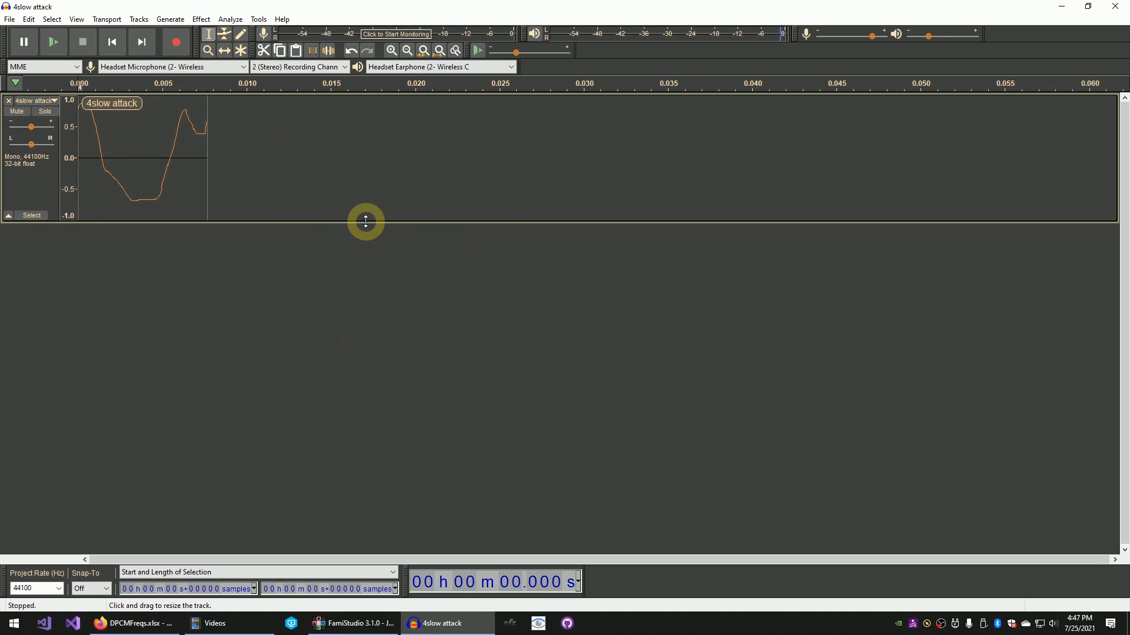
{"action": "scroll", "coordinate": [167, 183], "scroll_direction": "down", "scroll_amount": 1}
{"action": "double_click", "coordinate": [100, 157]}
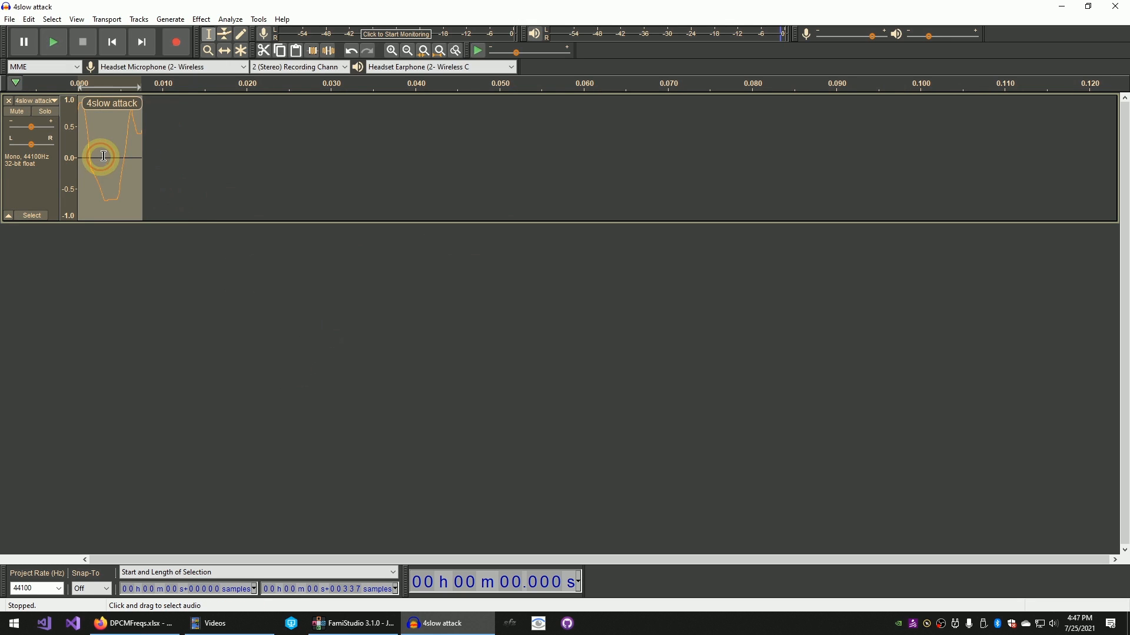
{"action": "key", "text": "ctrl+c"}
{"action": "left_click", "coordinate": [242, 167]}
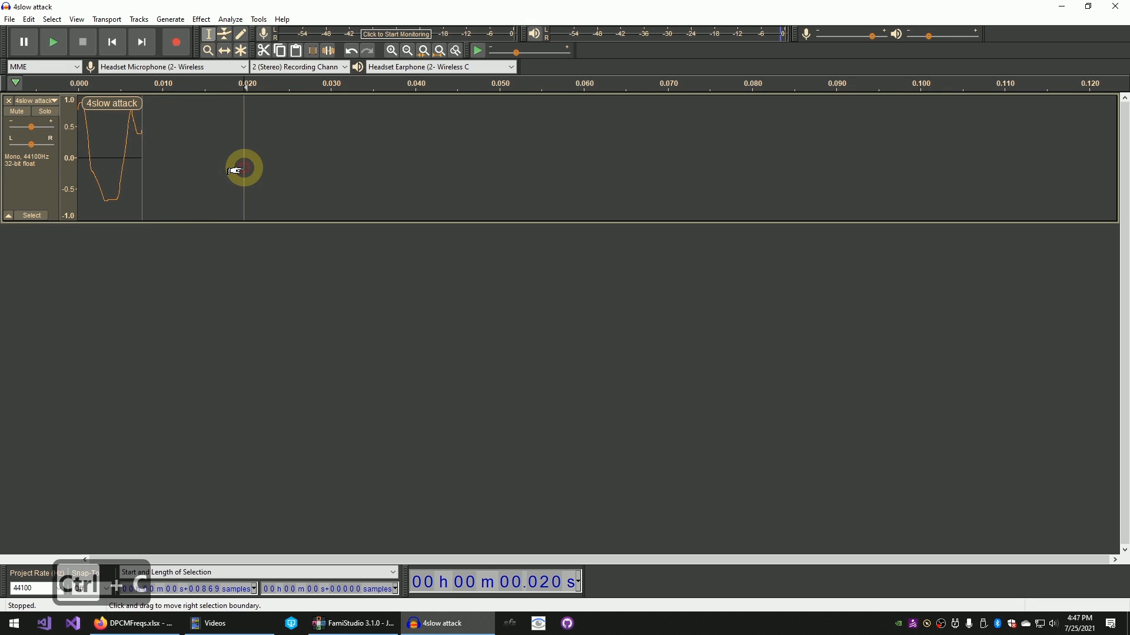
{"action": "key", "text": "End"}
{"action": "key", "text": "ctrl+v"}
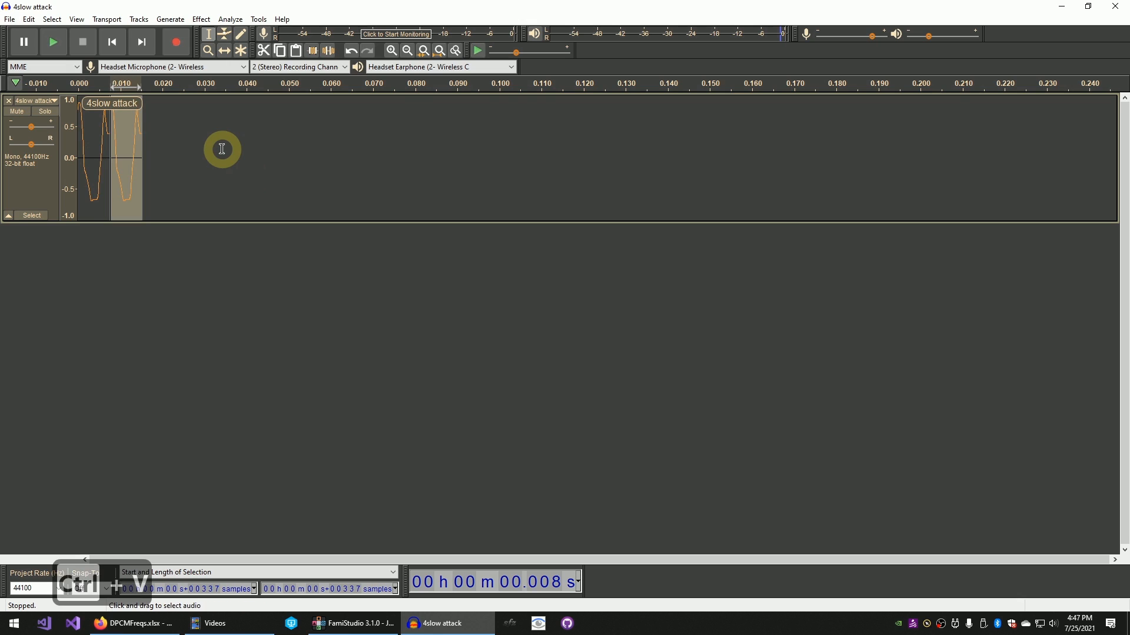
{"action": "key", "text": "End"}
{"action": "key", "text": "ctrl+v"}
{"action": "key", "text": "End"}
{"action": "key", "text": "ctrl+v"}
{"action": "key", "text": "End"}
- Copy the four-cycle block and append it repeatedly until the track is about 0.214 s long
{"action": "key", "text": "ctrl+a"}
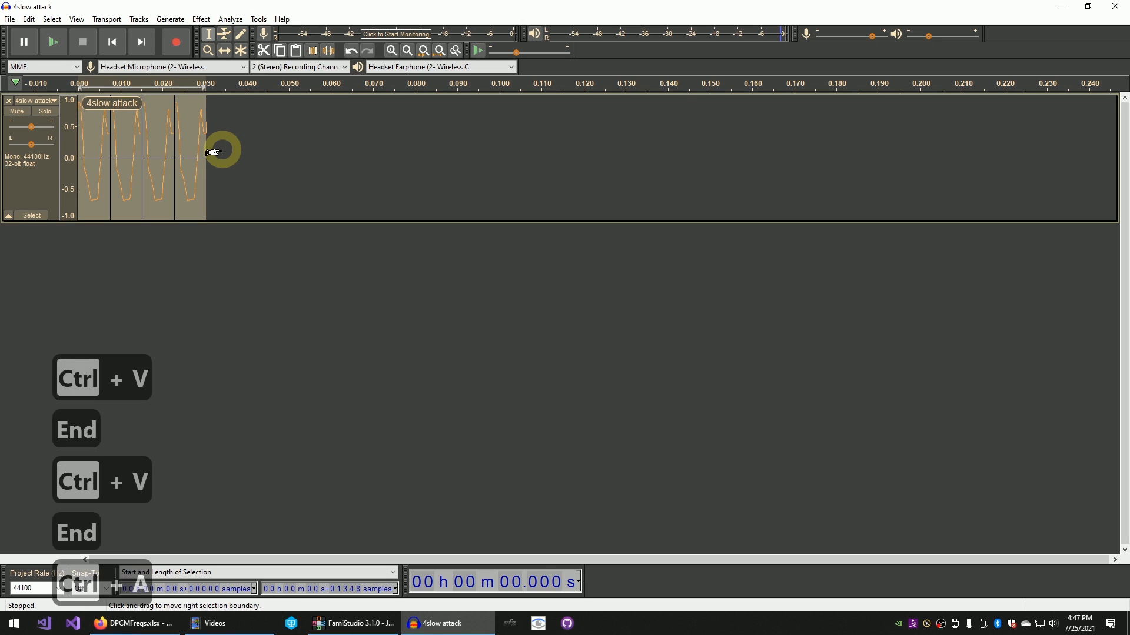
{"action": "key", "text": "ctrl+c"}
{"action": "key", "text": "End"}
{"action": "key", "text": "ctrl+v"}
{"action": "key", "text": "End"}
{"action": "key", "text": "ctrl+v"}
{"action": "key", "text": "End"}
{"action": "key", "text": "ctrl+v"}
{"action": "key", "text": "End"}
{"action": "key", "text": "ctrl+v"}
{"action": "key", "text": "End"}
{"action": "key", "text": "ctrl+v"}
{"action": "key", "text": "Escape"}
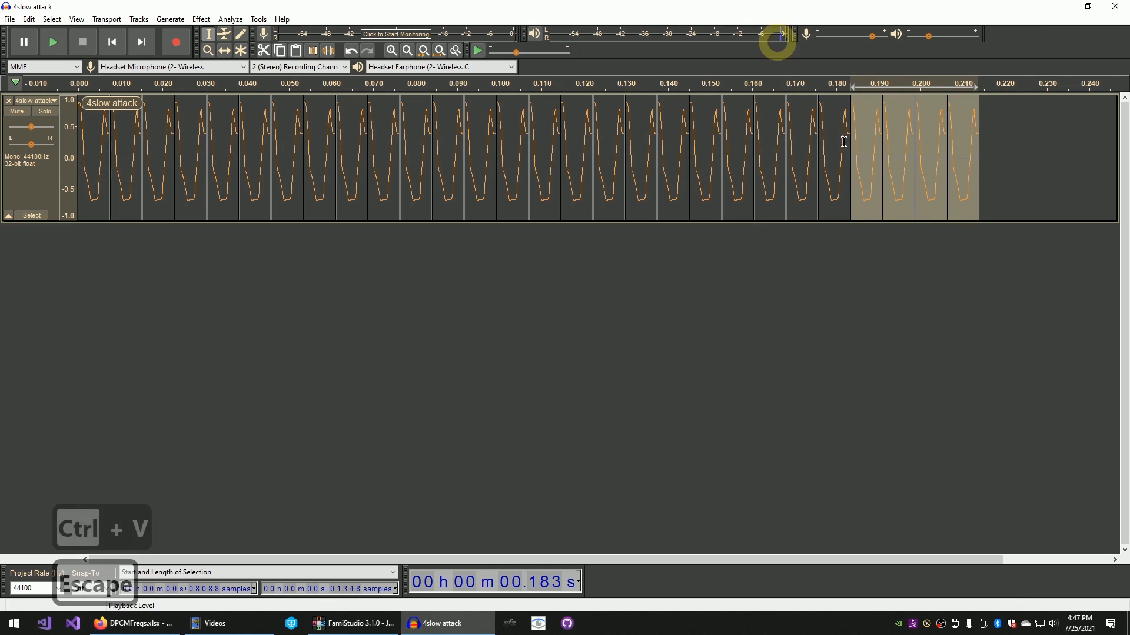
- Examine the joins between the repeated cycles closely from the start to the end of the track
{"action": "scroll", "coordinate": [88, 143], "scroll_direction": "up", "scroll_amount": 4, "text": "ctrl"}
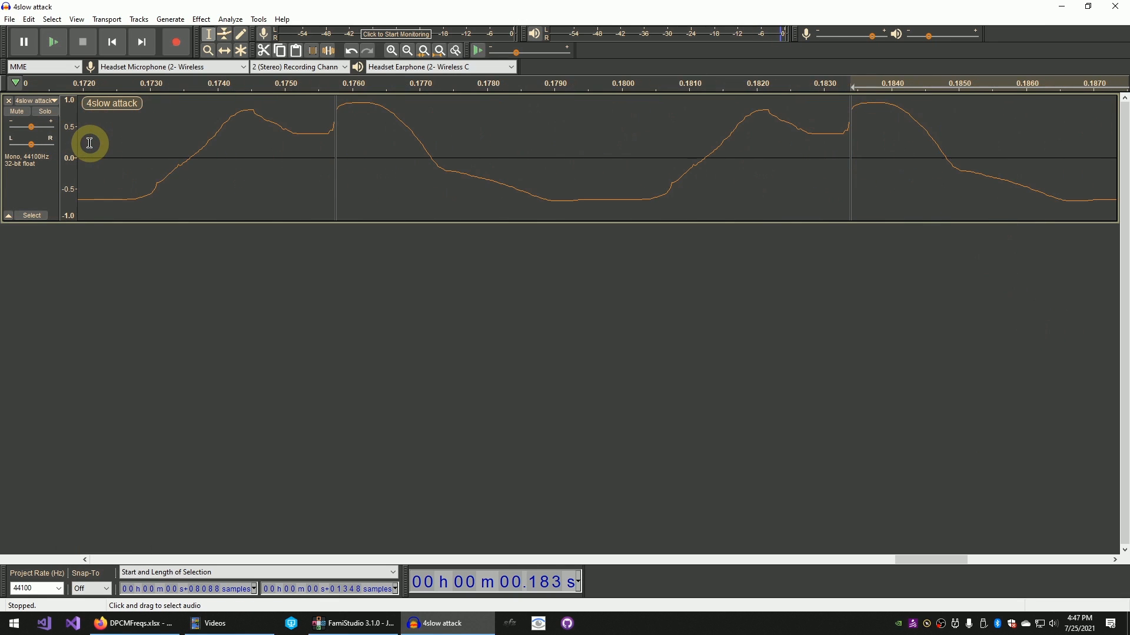
{"action": "left_click", "coordinate": [103, 559]}
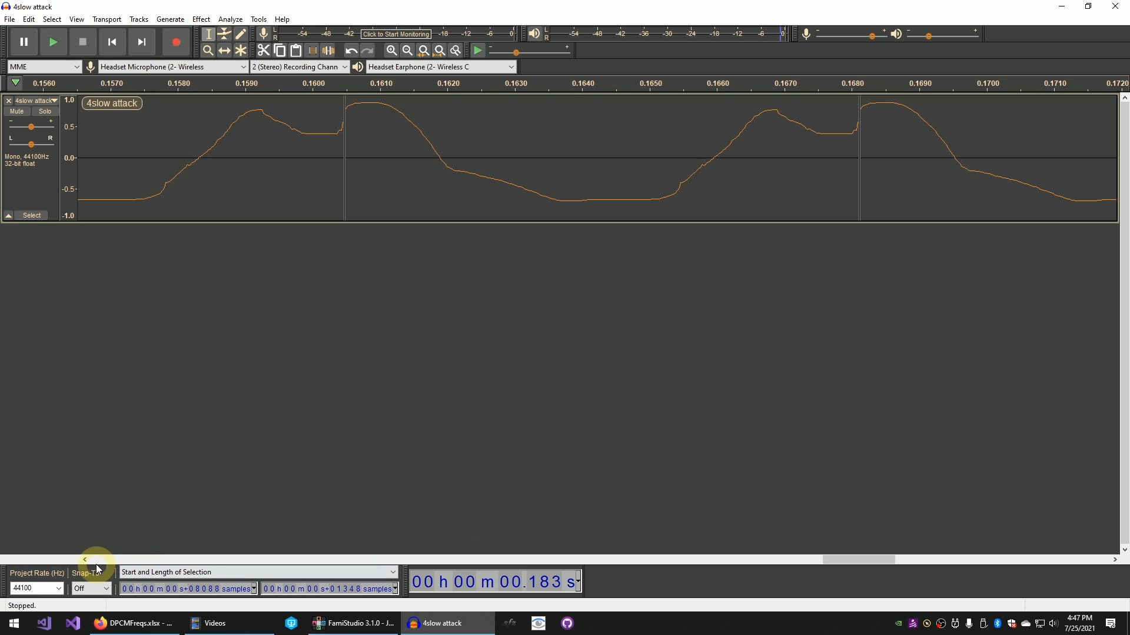
{"action": "left_click_drag", "start_coordinate": [555, 568], "coordinate": [86, 567]}
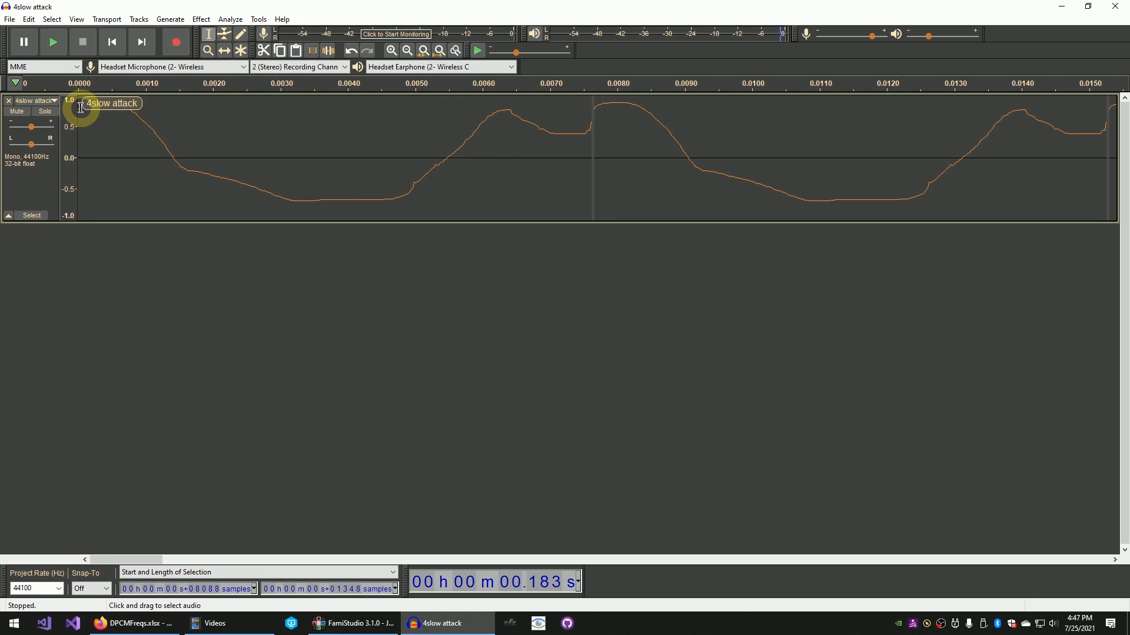
{"action": "scroll", "coordinate": [594, 99], "scroll_direction": "up", "scroll_amount": 2}
{"action": "scroll", "coordinate": [660, 176], "scroll_direction": "down", "scroll_amount": 2}
{"action": "scroll", "coordinate": [523, 133], "scroll_direction": "down", "scroll_amount": 1}
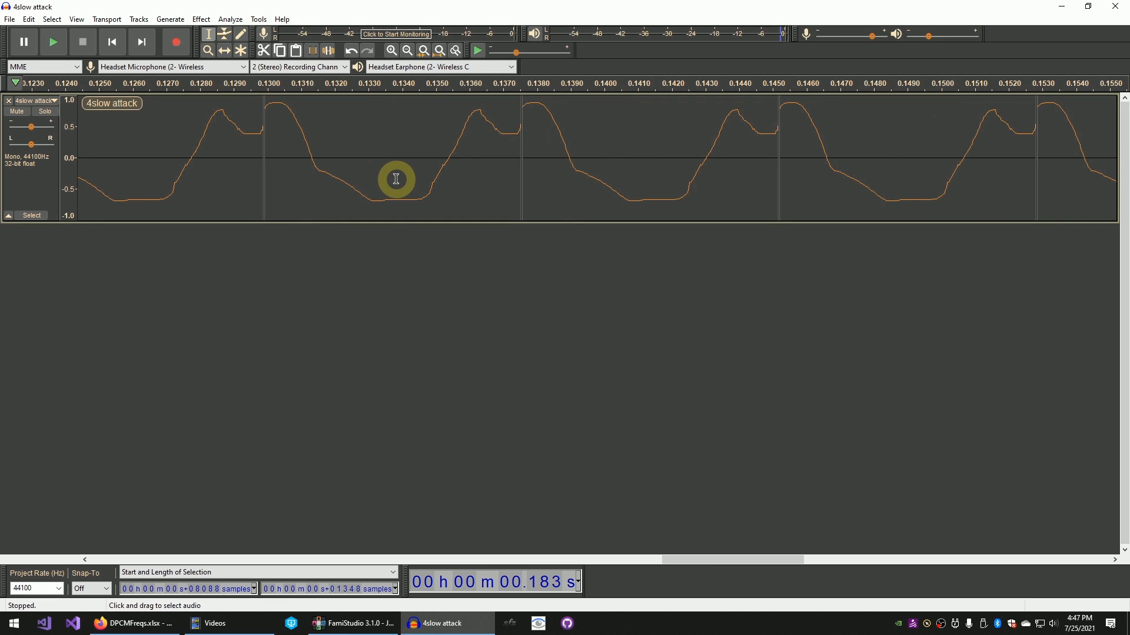
{"action": "scroll", "coordinate": [252, 127], "scroll_direction": "down", "scroll_amount": 3}
{"action": "scroll", "coordinate": [253, 127], "scroll_direction": "down", "scroll_amount": 1}
{"action": "scroll", "coordinate": [434, 126], "scroll_direction": "up", "scroll_amount": 2}
{"action": "scroll", "coordinate": [433, 126], "scroll_direction": "up", "scroll_amount": 1}
{"action": "scroll", "coordinate": [432, 121], "scroll_direction": "up", "scroll_amount": 2}
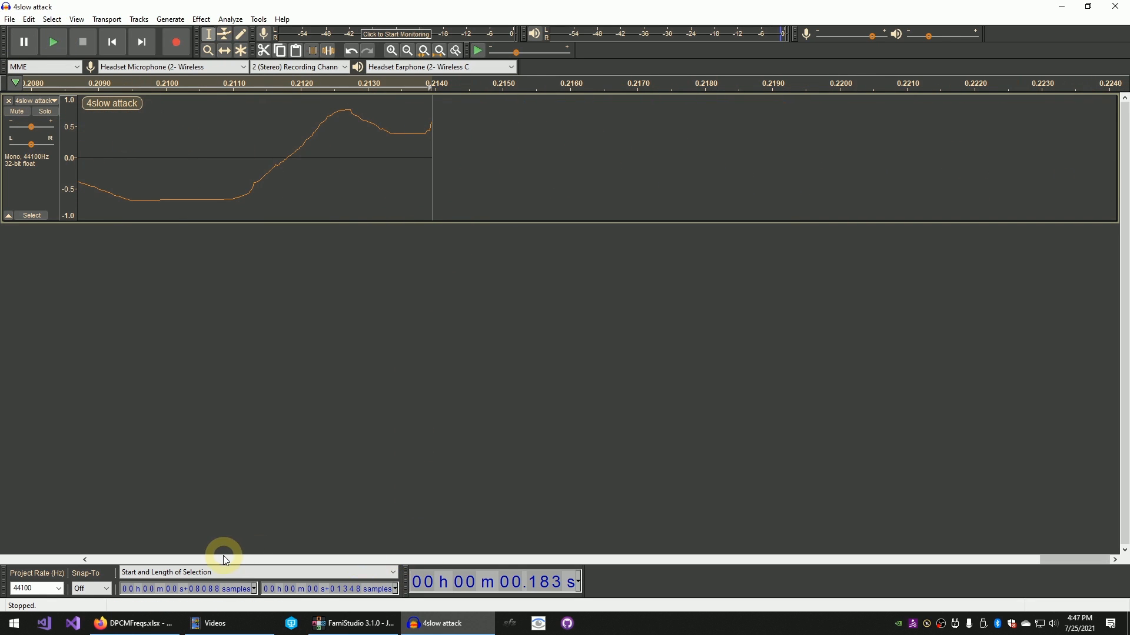
{"action": "scroll", "coordinate": [653, 355], "scroll_direction": "down", "scroll_amount": 4}
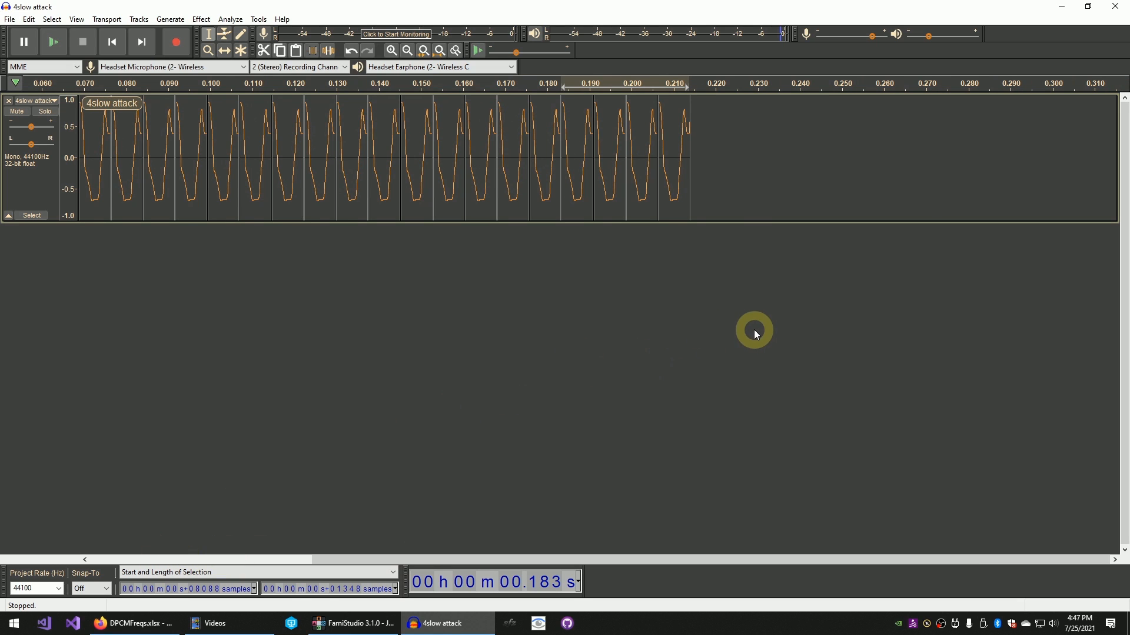
- Amplify the entire 4slow attack track by -6 dB
{"action": "left_click", "coordinate": [241, 158]}
{"action": "key", "text": "ctrl+a"}
{"action": "double_click", "coordinate": [200, 11]}
{"action": "double_click", "coordinate": [210, 13]}
{"action": "left_click", "coordinate": [205, 20]}
{"action": "left_click", "coordinate": [249, 53]}
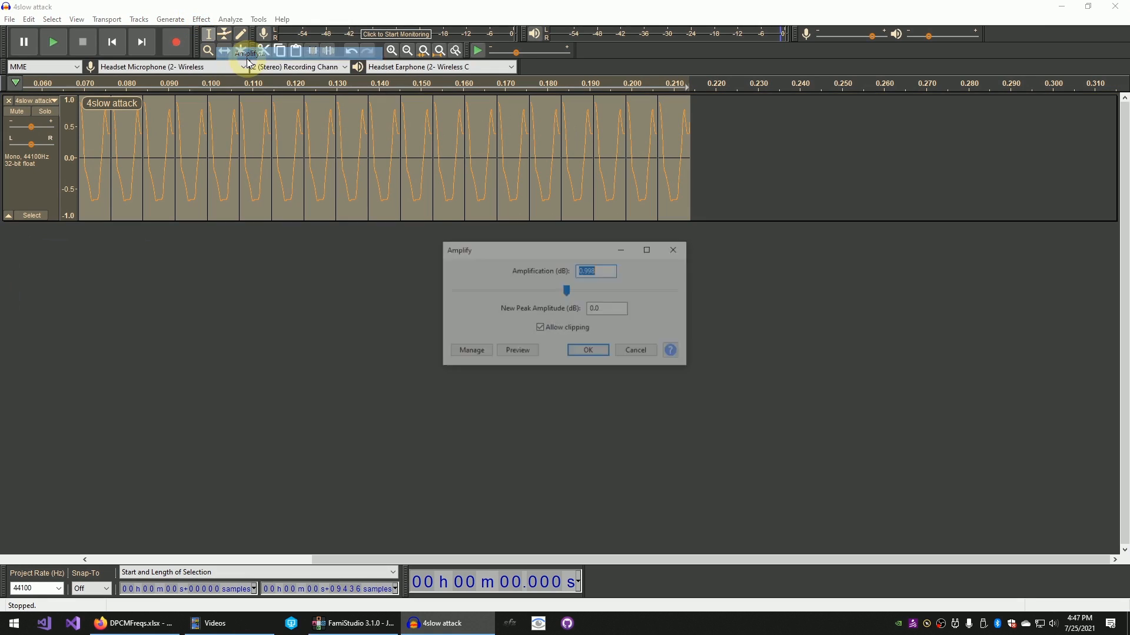
{"action": "type", "text": "-6"}
{"action": "key", "text": "Return"}
{"action": "key", "text": "Escape"}
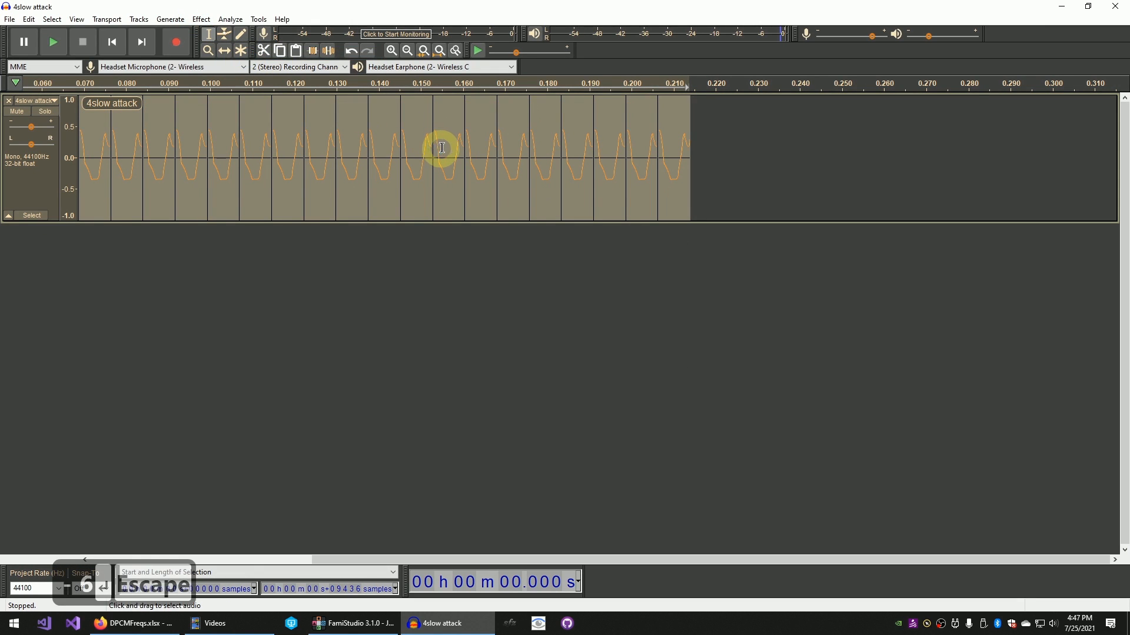
- Loop-play the attenuated waveform to check its sound, and clear the selection
{"action": "key", "text": "shift+space"}
{"action": "key", "text": "space"}
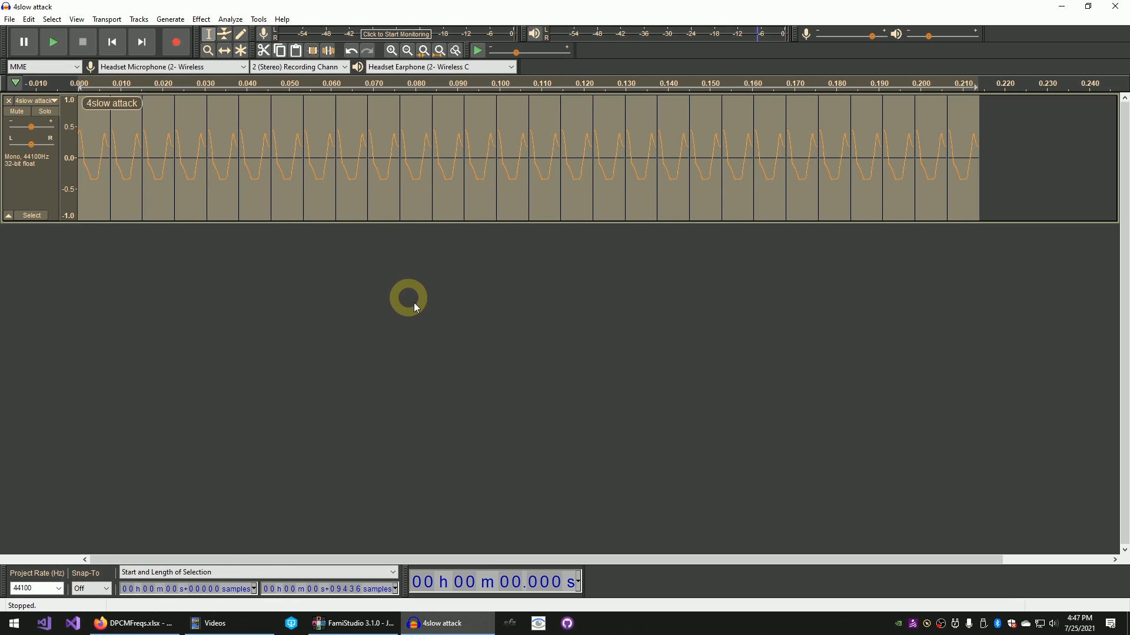
{"action": "left_click", "coordinate": [393, 249]}
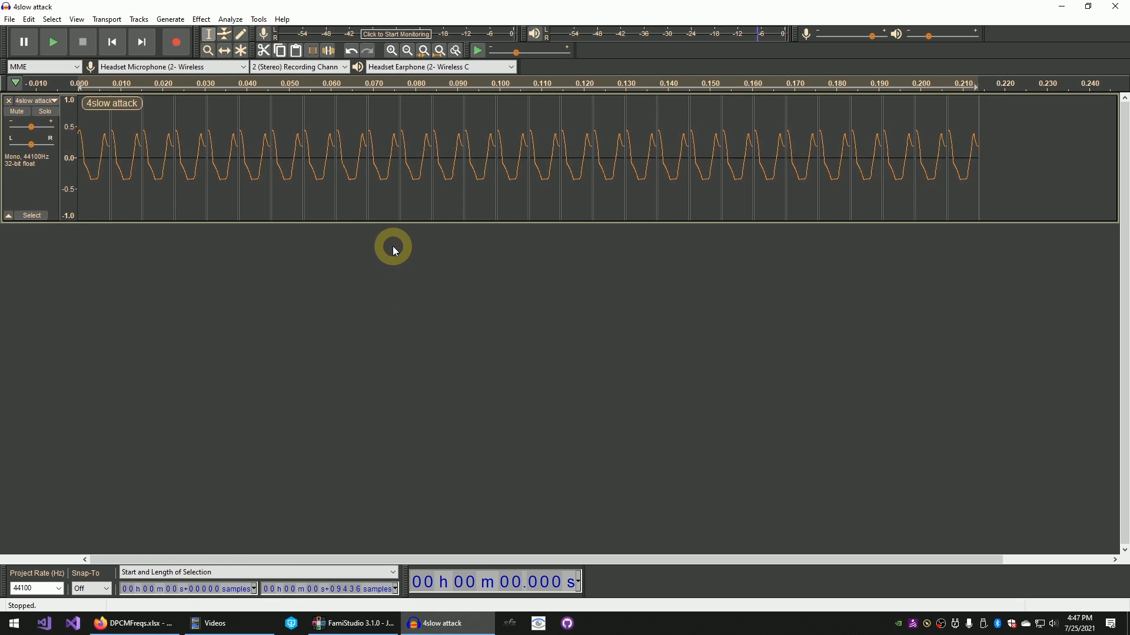
- Reduce the 4slow attack track's height and copy its entire waveform into a new mono track
{"action": "left_click_drag", "start_coordinate": [242, 222], "coordinate": [252, 185]}
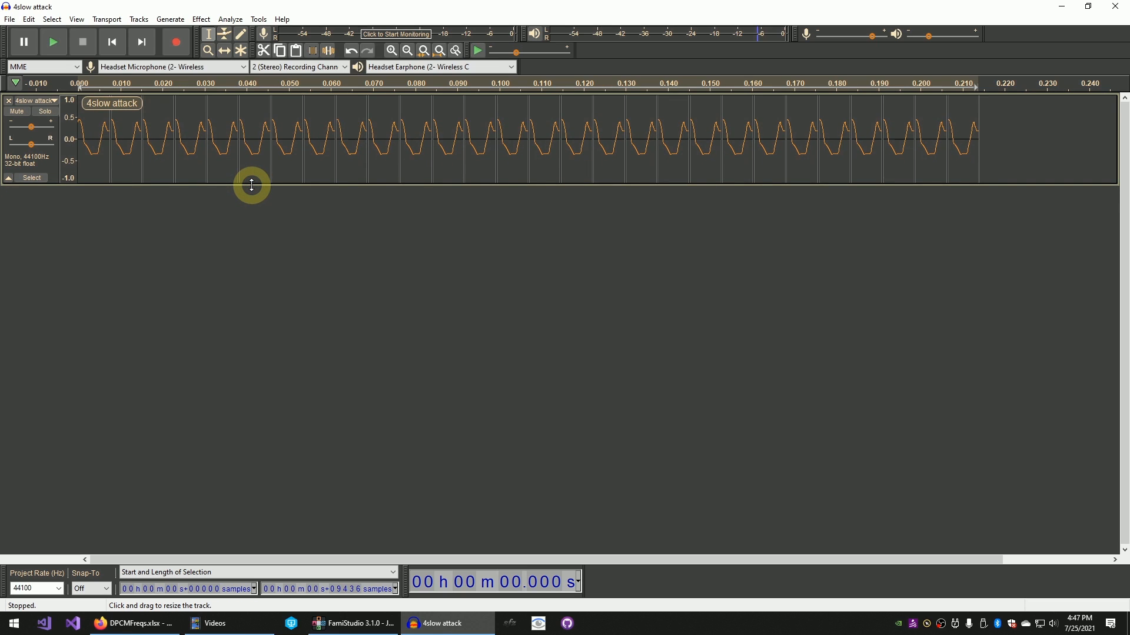
{"action": "left_click_drag", "start_coordinate": [251, 184], "coordinate": [250, 178]}
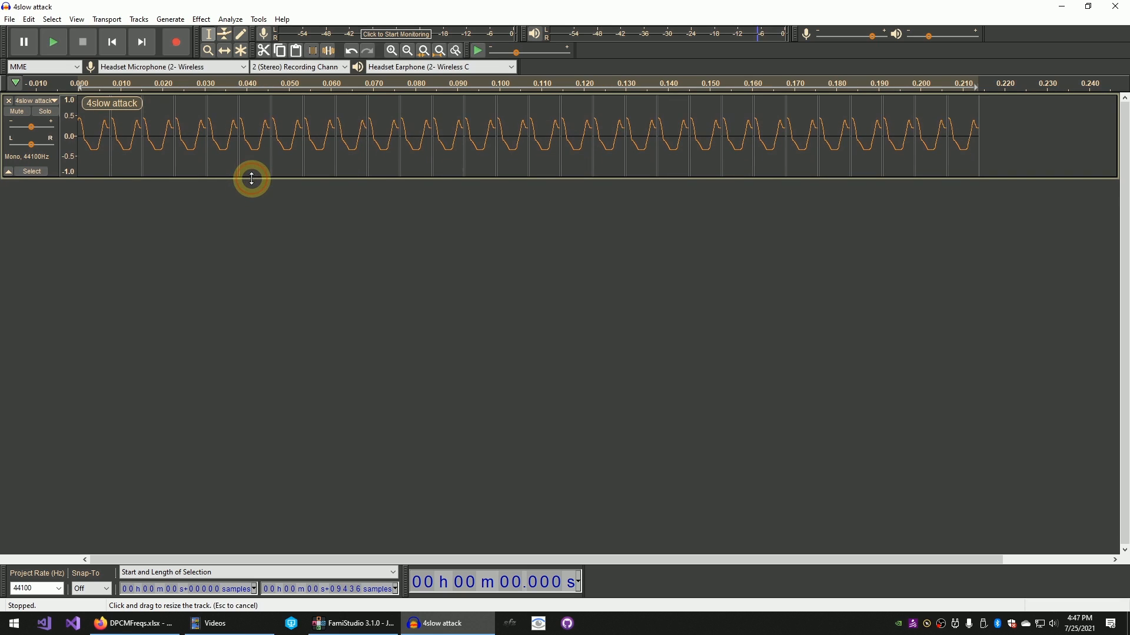
{"action": "key", "text": "ctrl+a"}
{"action": "key", "text": "ctrl+c"}
{"action": "left_click", "coordinate": [107, 20]}
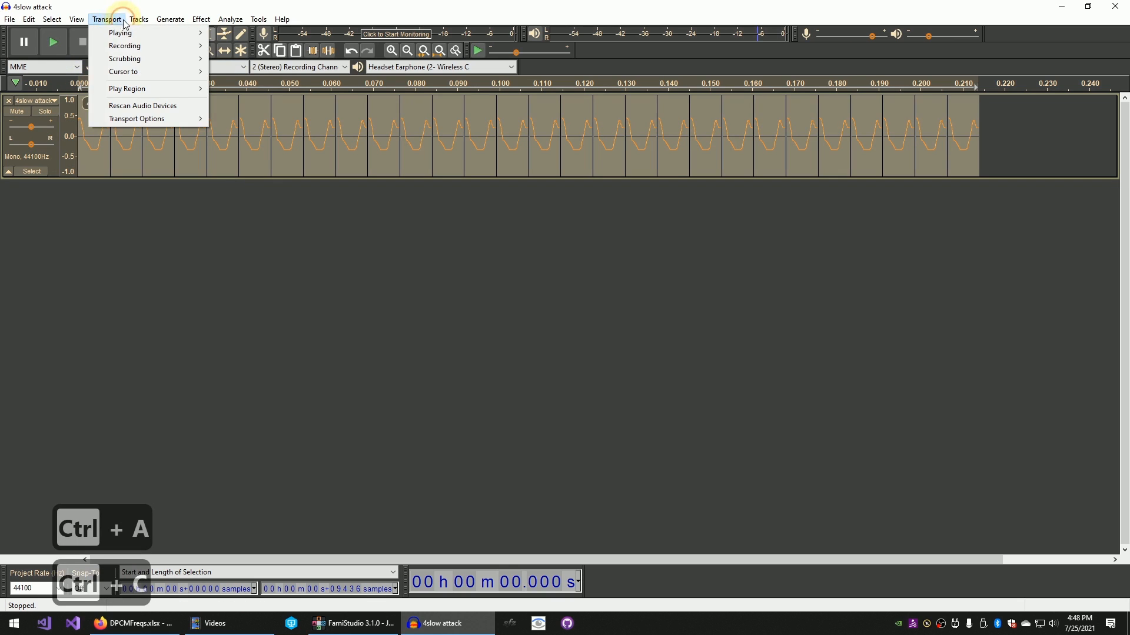
{"action": "mouse_move", "coordinate": [139, 19]}
{"action": "mouse_move", "coordinate": [177, 33]}
{"action": "left_click", "coordinate": [295, 33]}
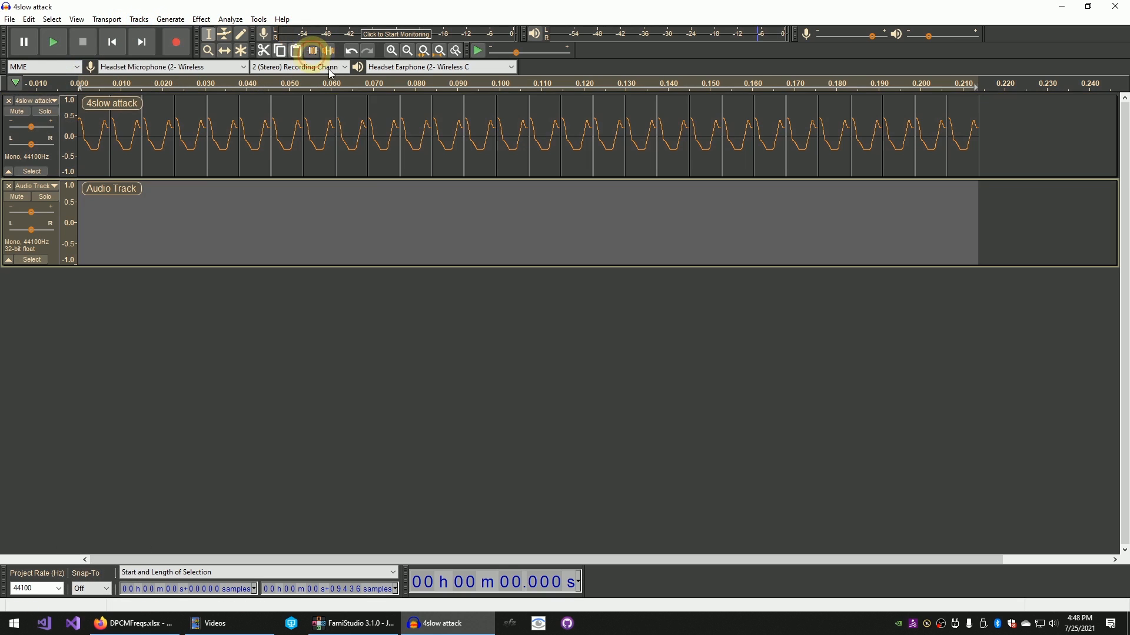
{"action": "key", "text": "ctrl+v"}
- Add three more mono tracks with the copied waveform pasted into each, and put the cursor in the 4slow attack track at about 0.058 s
{"action": "left_click", "coordinate": [132, 19]}
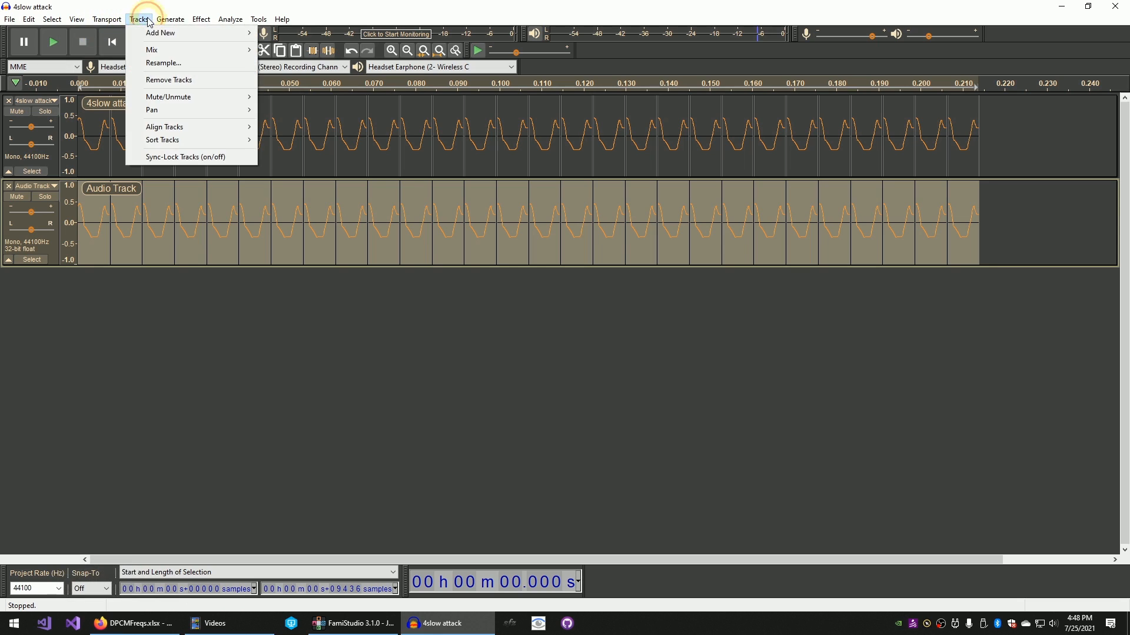
{"action": "mouse_move", "coordinate": [176, 33]}
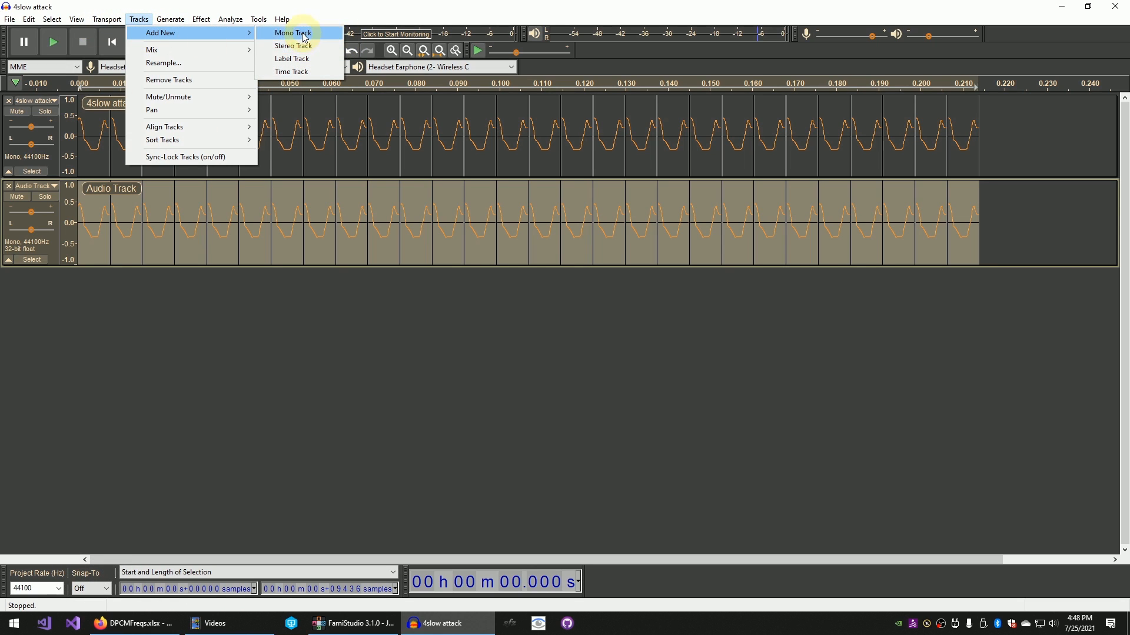
{"action": "left_click", "coordinate": [330, 34]}
{"action": "key", "text": "ctrl+v"}
{"action": "left_click", "coordinate": [107, 19]}
{"action": "mouse_move", "coordinate": [139, 19]}
{"action": "mouse_move", "coordinate": [176, 33]}
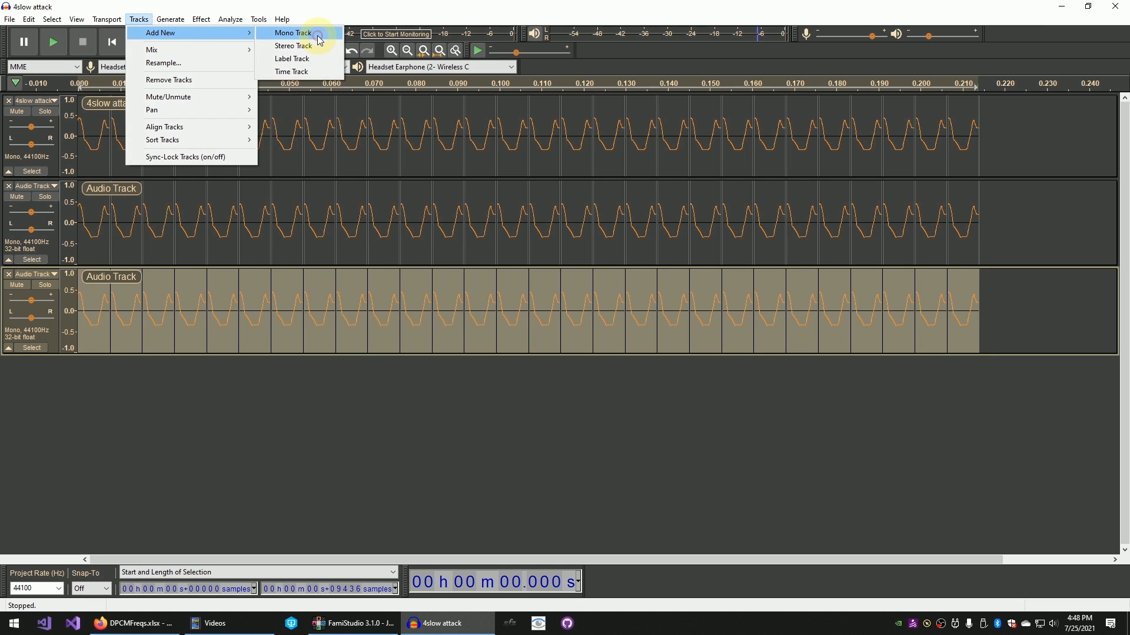
{"action": "left_click", "coordinate": [294, 34]}
{"action": "key", "text": "ctrl+v"}
{"action": "left_click", "coordinate": [139, 19]}
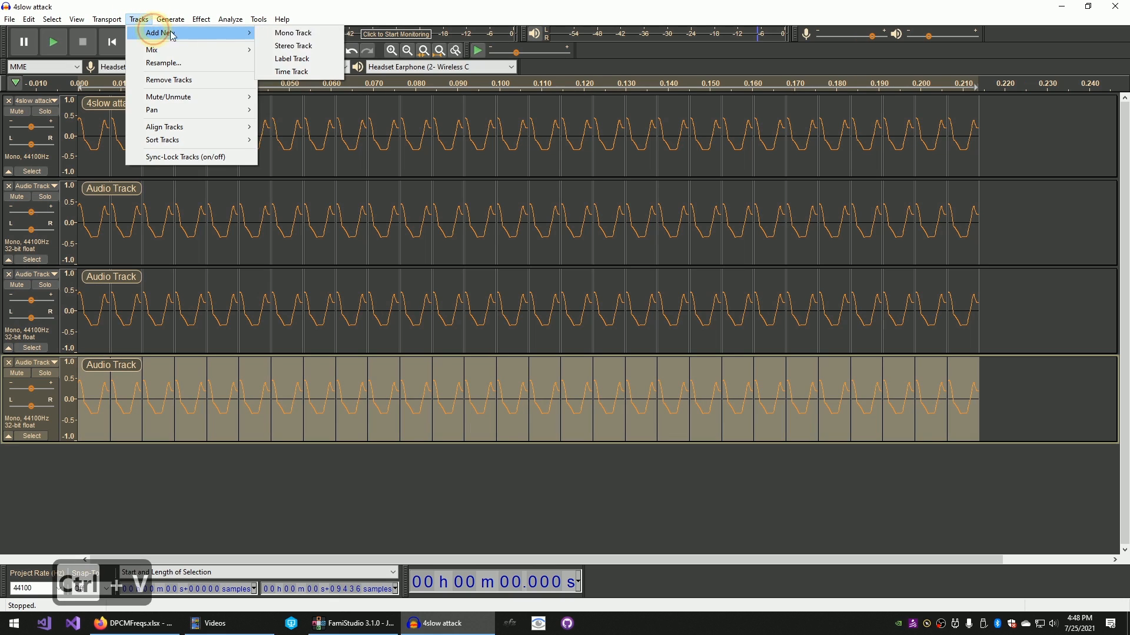
{"action": "left_click", "coordinate": [295, 33]}
{"action": "key", "text": "ctrl+v"}
{"action": "key", "text": "Escape"}
{"action": "left_click", "coordinate": [313, 148]}
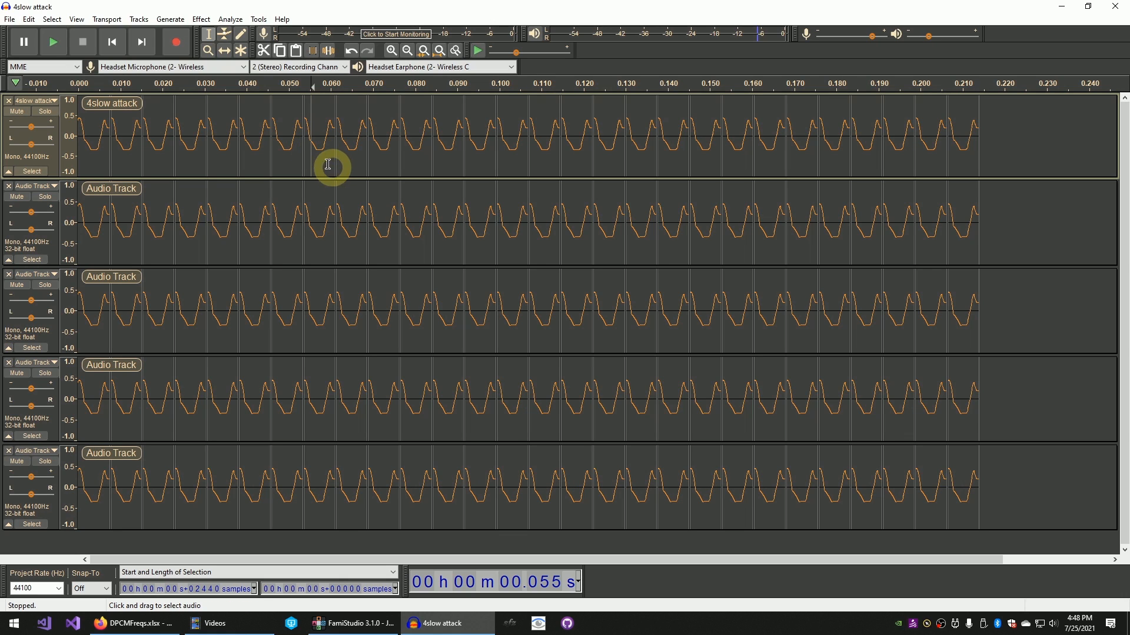
{"action": "left_click", "coordinate": [321, 164]}
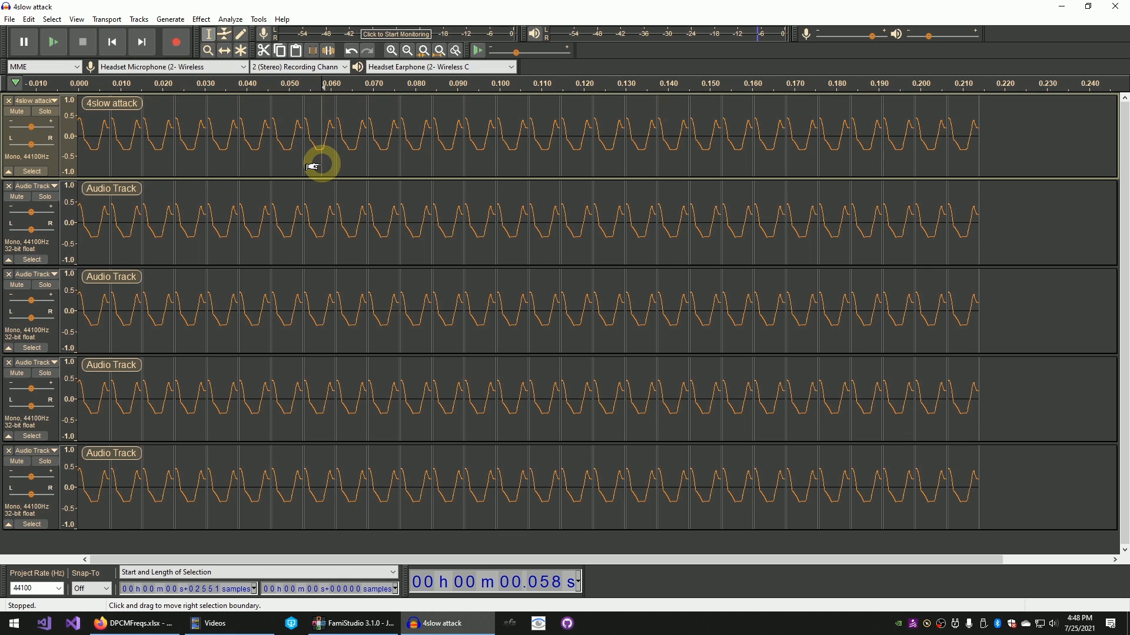
- Select the entire 4slow attack track and apply Change Speed with a multiplier of 0.891
{"action": "key", "text": "ctrl+a"}
{"action": "left_click", "coordinate": [303, 119]}
{"action": "left_click_drag", "start_coordinate": [1013, 143], "coordinate": [31, 127]}
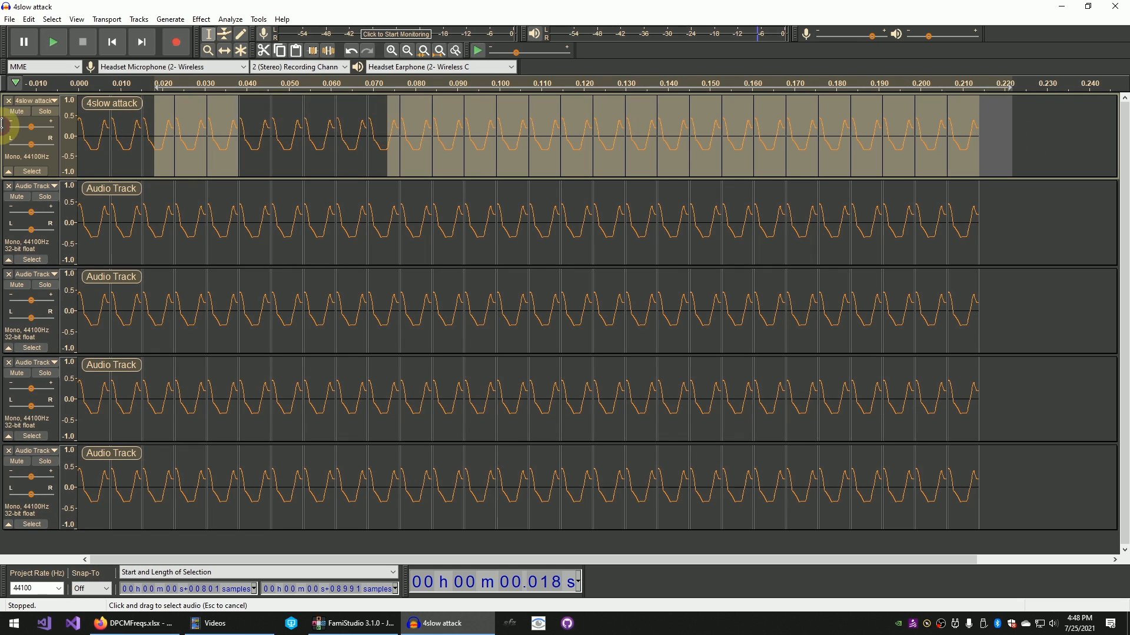
{"action": "left_click", "coordinate": [202, 19]}
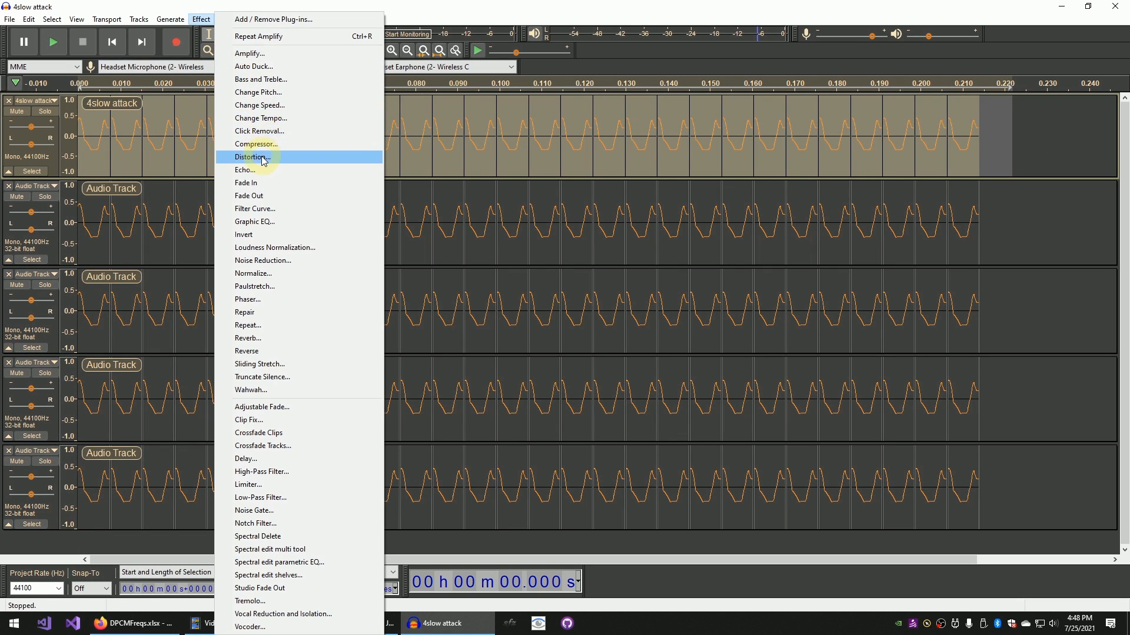
{"action": "left_click", "coordinate": [262, 105]}
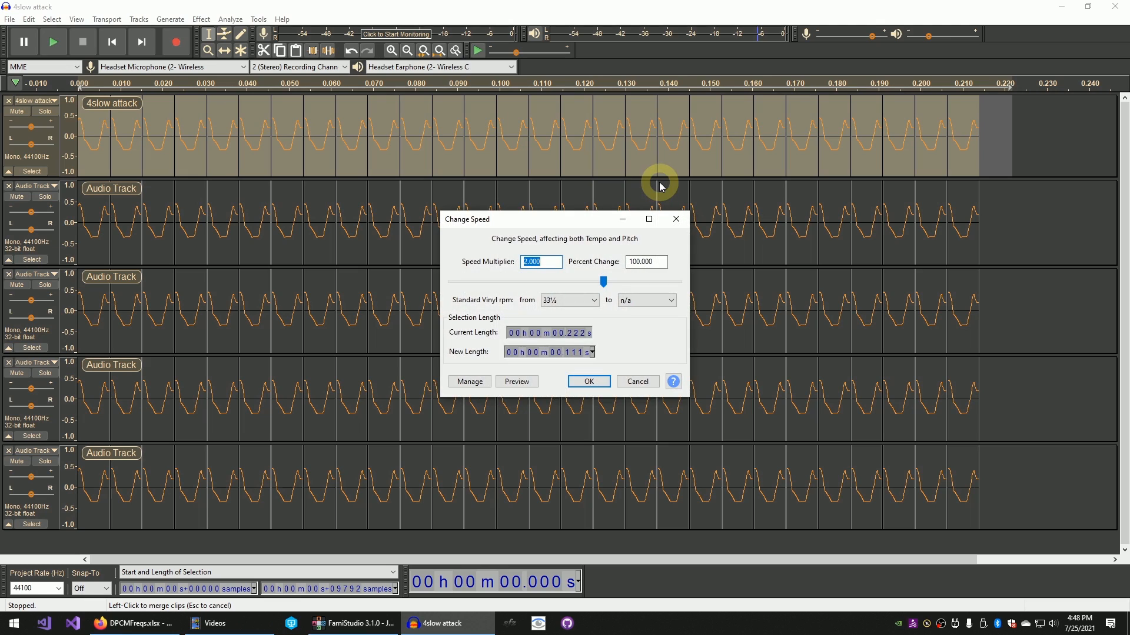
{"action": "type", "text": ".891"}
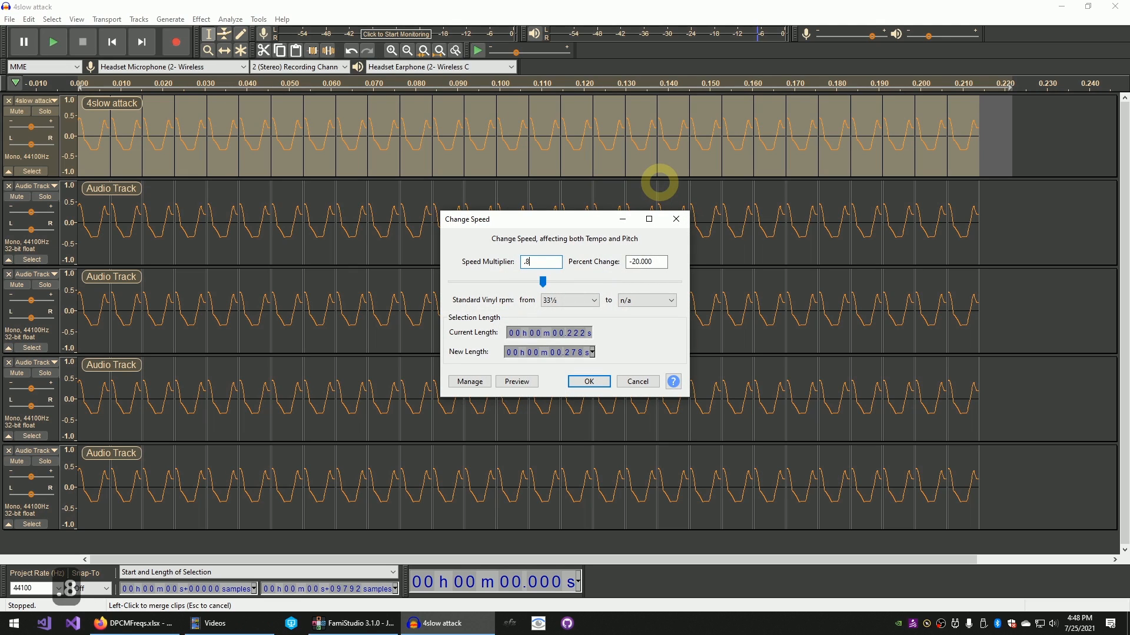
{"action": "left_click", "coordinate": [591, 382]}
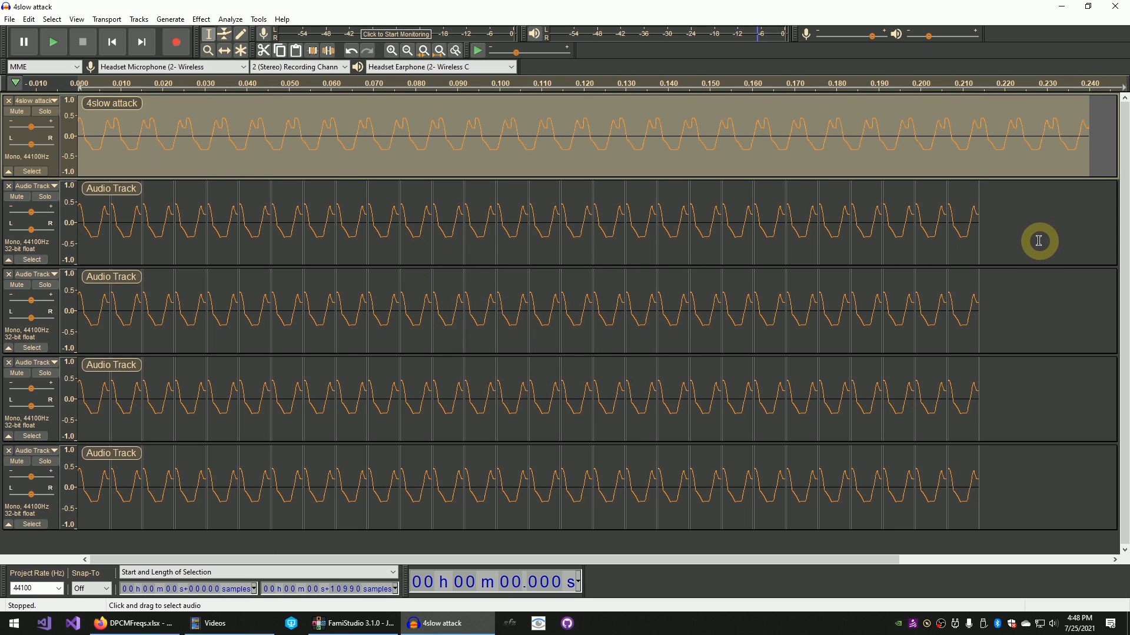
- Select the entire second track and apply Change Speed with a multiplier of 0.944
{"action": "left_click_drag", "start_coordinate": [1026, 242], "coordinate": [955, 241]}
{"action": "left_click", "coordinate": [44, 188]}
{"action": "left_click", "coordinate": [201, 18]}
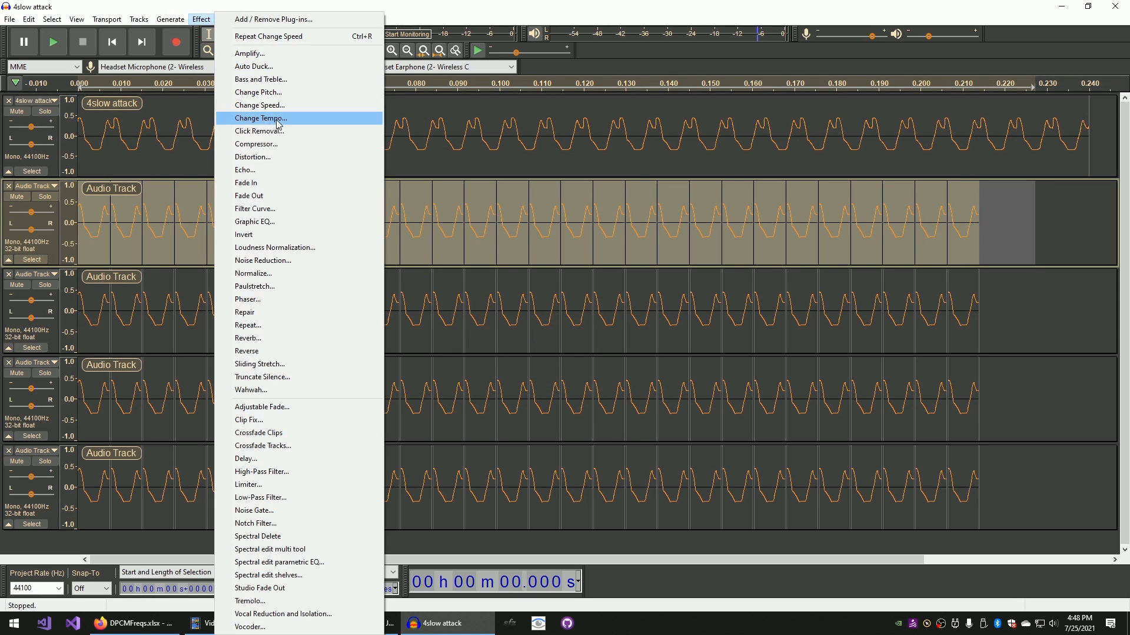
{"action": "left_click", "coordinate": [283, 104]}
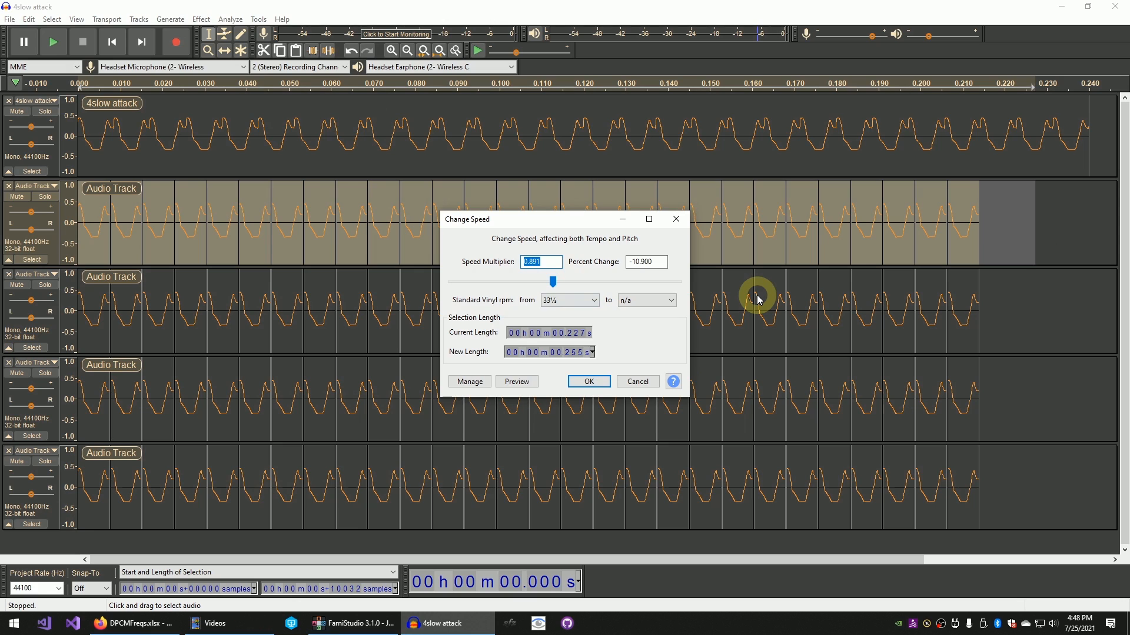
{"action": "type", "text": "0.94"}
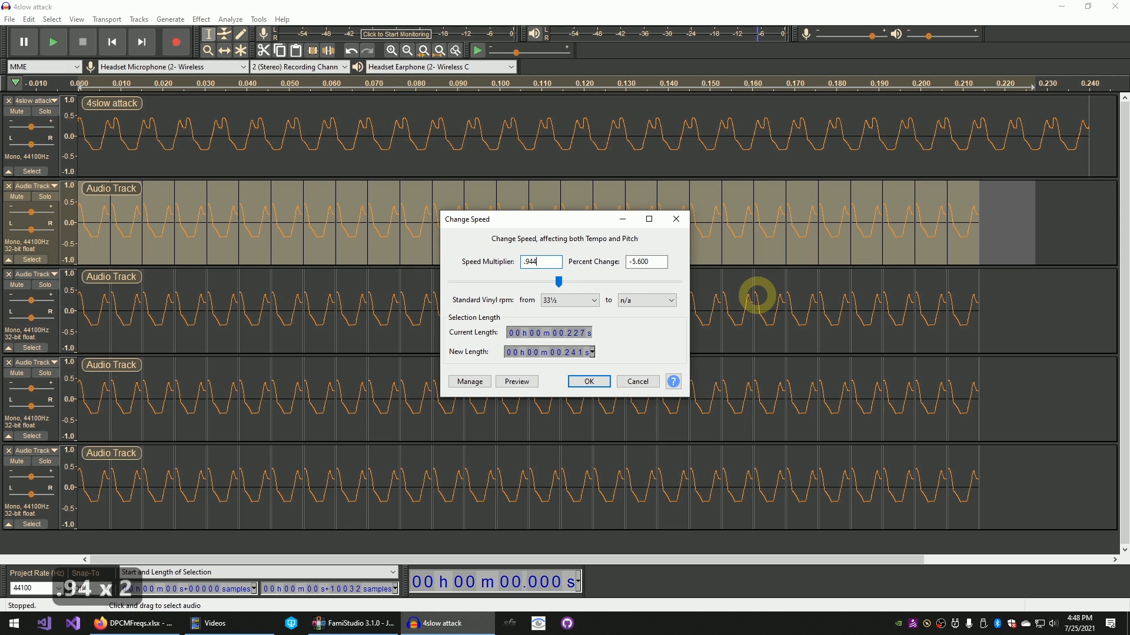
{"action": "key", "text": "Return"}
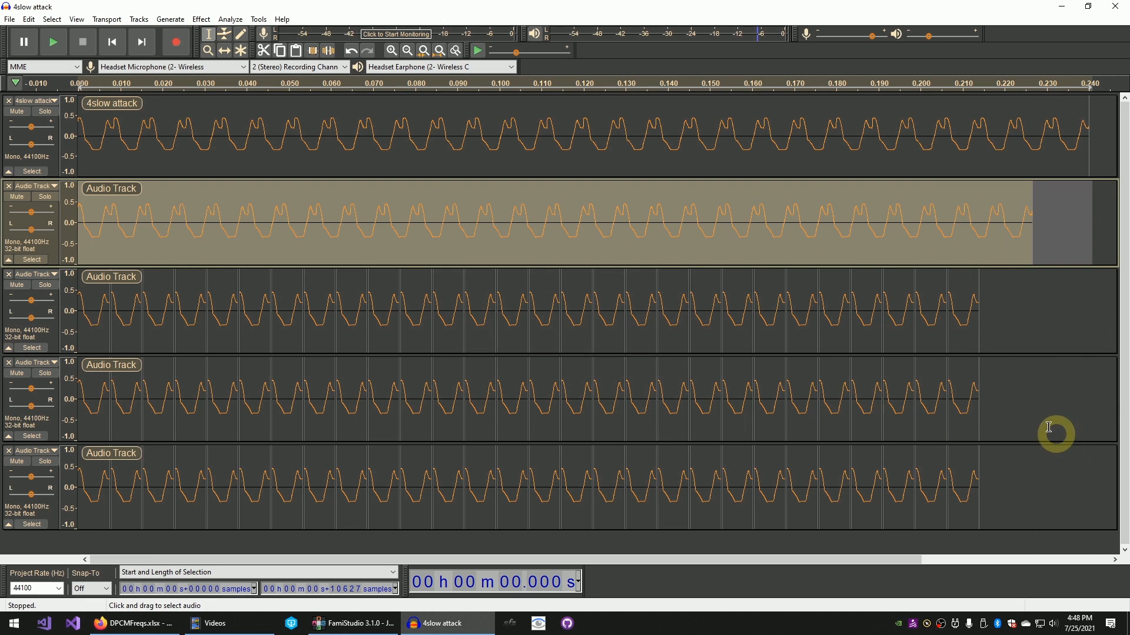
- Select the entire fourth track and apply Change Speed with a multiplier of 1.059
{"action": "left_click_drag", "start_coordinate": [1033, 406], "coordinate": [1, 402]}
{"action": "left_click", "coordinate": [201, 19]}
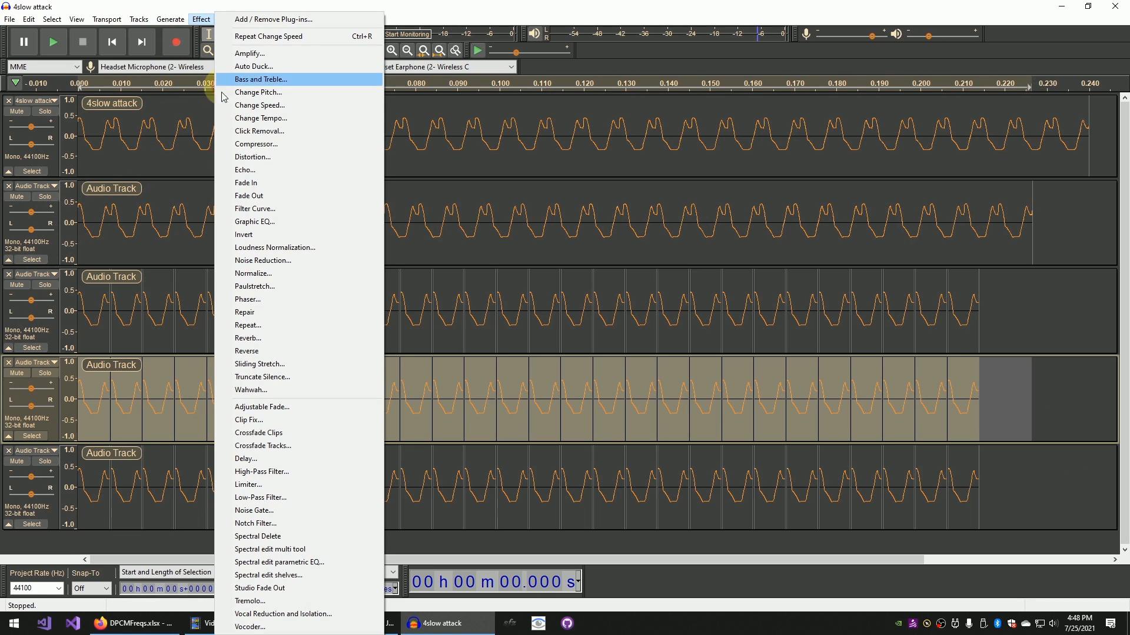
{"action": "left_click", "coordinate": [280, 106]}
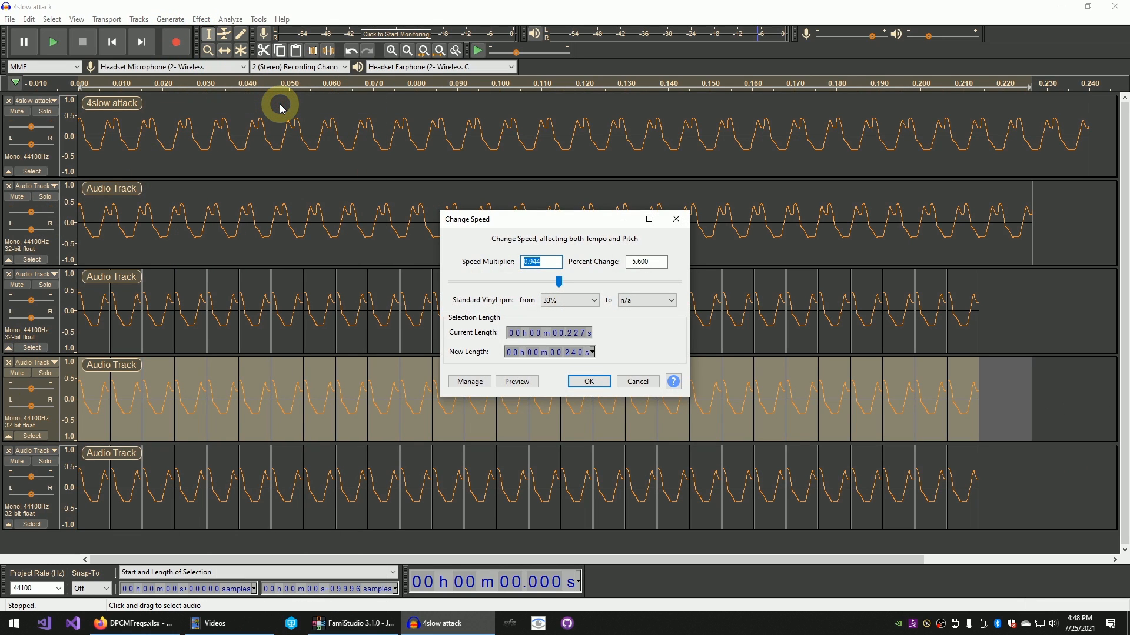
{"action": "type", "text": "1.059"}
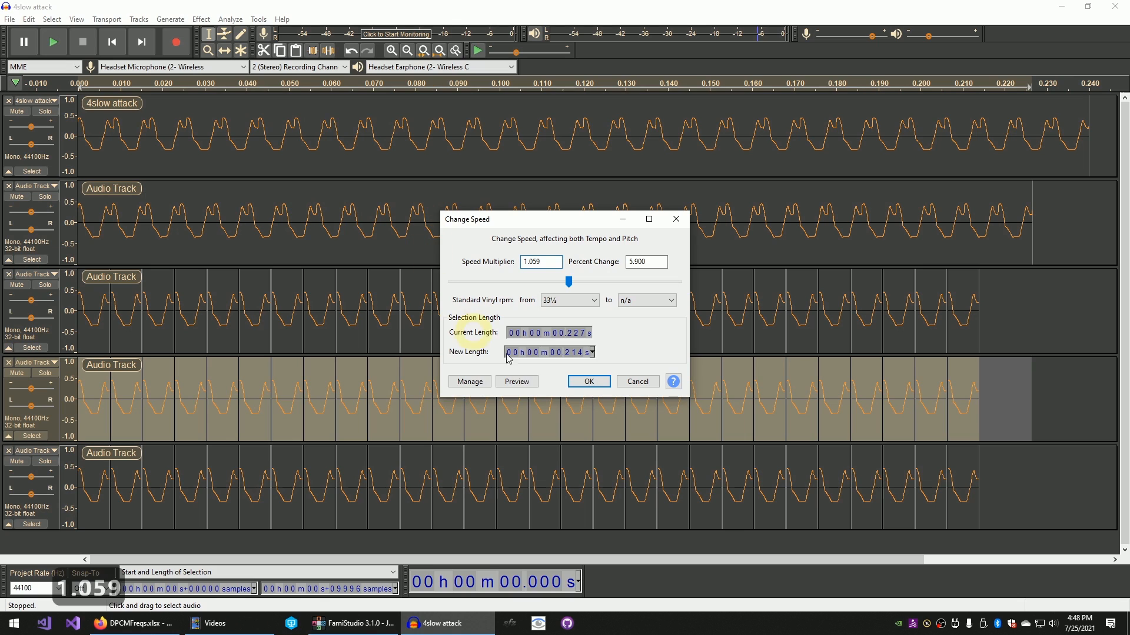
{"action": "left_click", "coordinate": [588, 381]}
- Select the entire fifth track and apply Change Speed with a multiplier of 1.122
{"action": "left_click_drag", "start_coordinate": [1074, 494], "coordinate": [12, 465]}
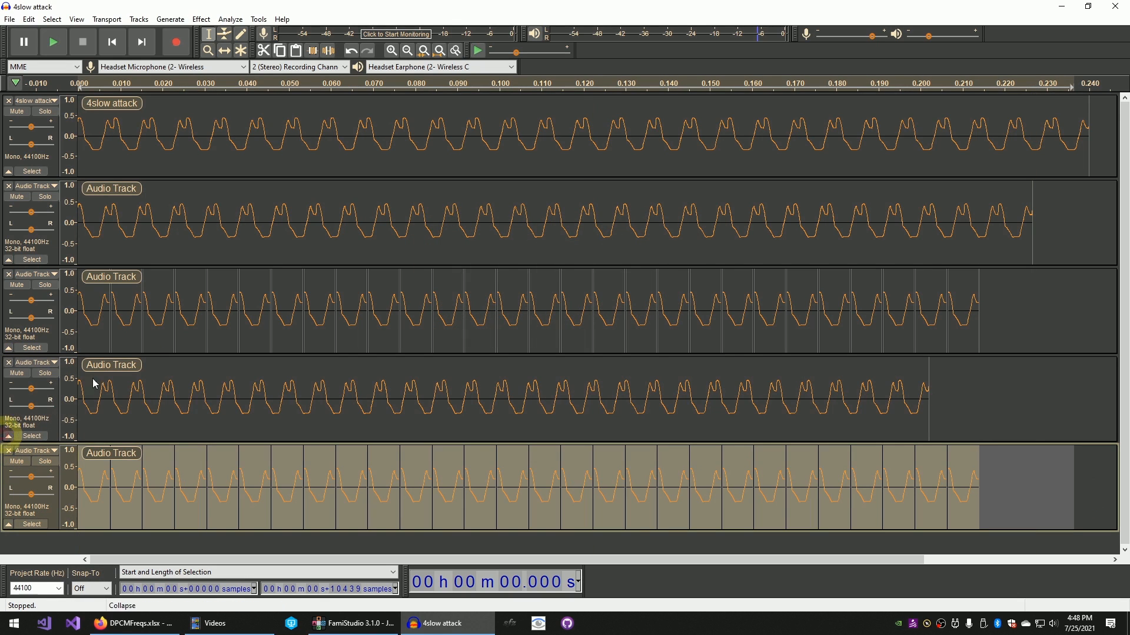
{"action": "left_click", "coordinate": [201, 19]}
{"action": "left_click", "coordinate": [281, 108]}
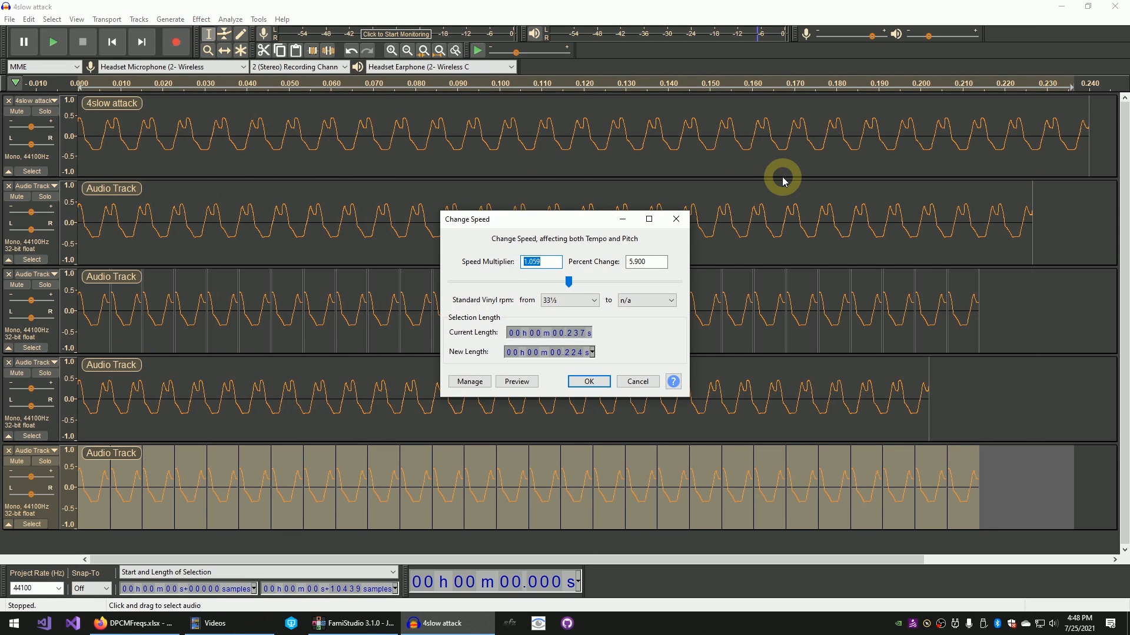
{"action": "type", "text": "1.122"}
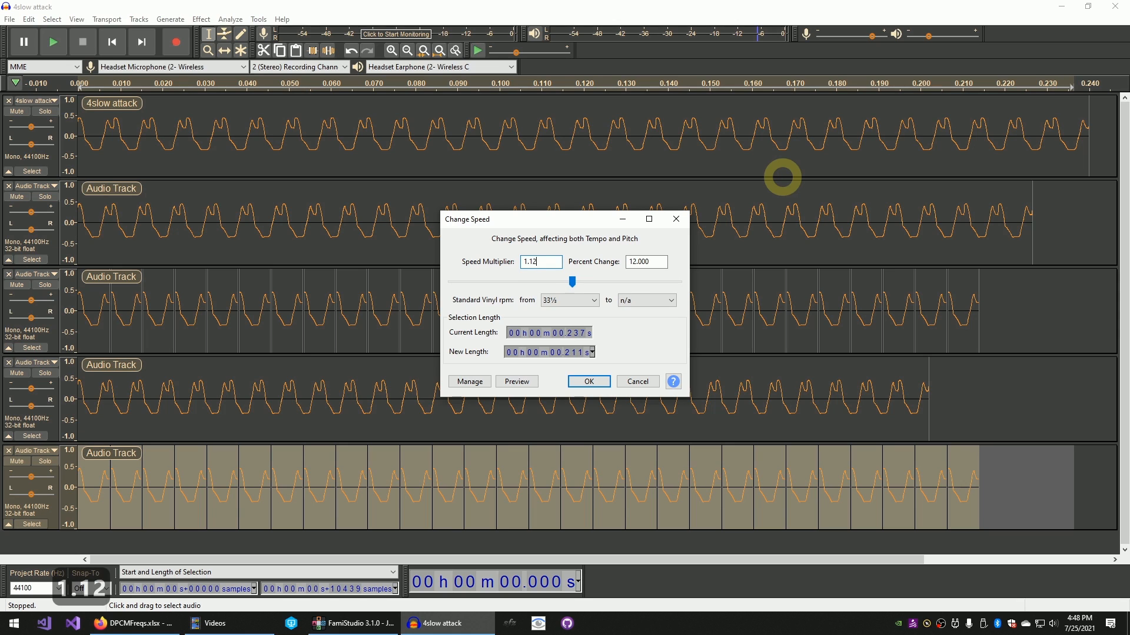
{"action": "left_click", "coordinate": [588, 381]}
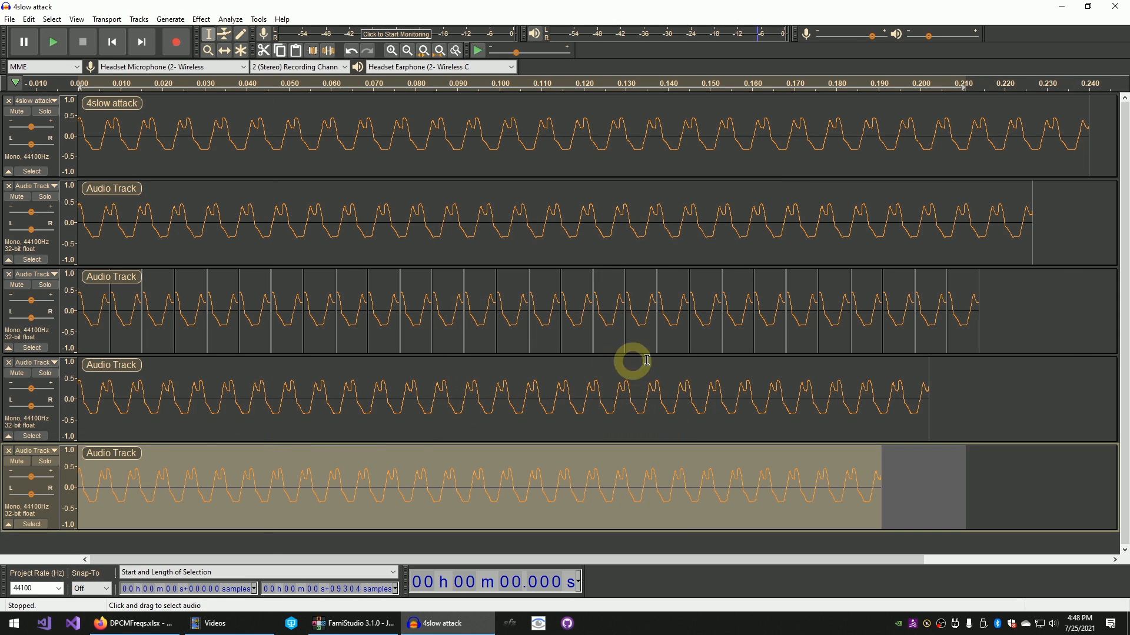
- Solo the 4slow attack track, start exporting audio, and create a folder named Looping inside Dump
{"action": "left_click", "coordinate": [698, 132]}
{"action": "left_click", "coordinate": [45, 111]}
{"action": "key", "text": "ctrl+shift+e"}
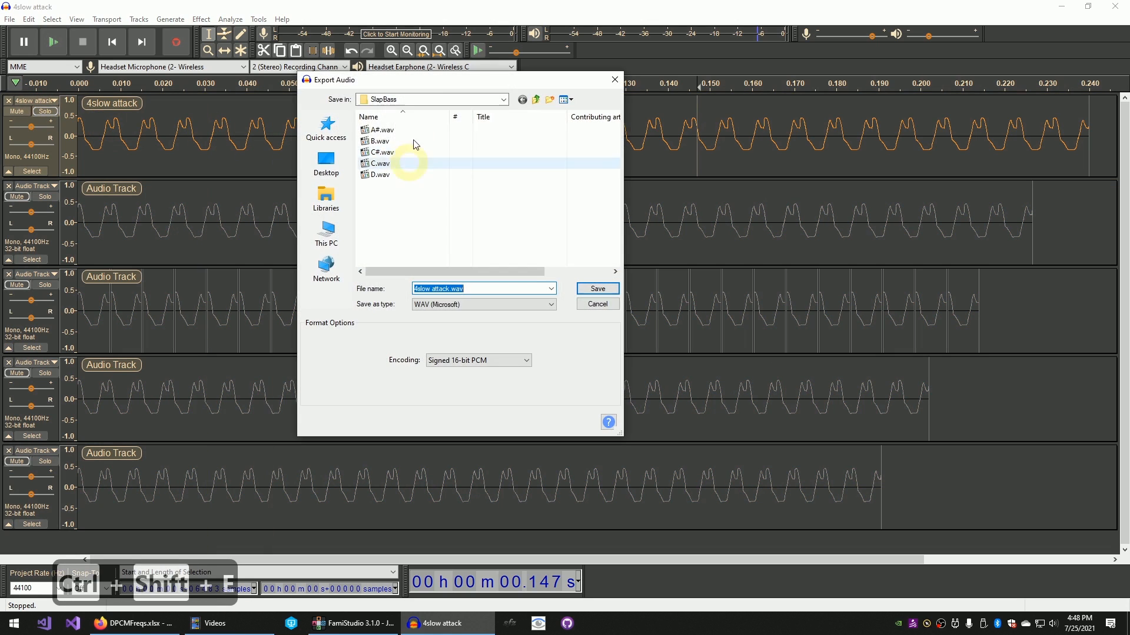
{"action": "left_click", "coordinate": [535, 99]}
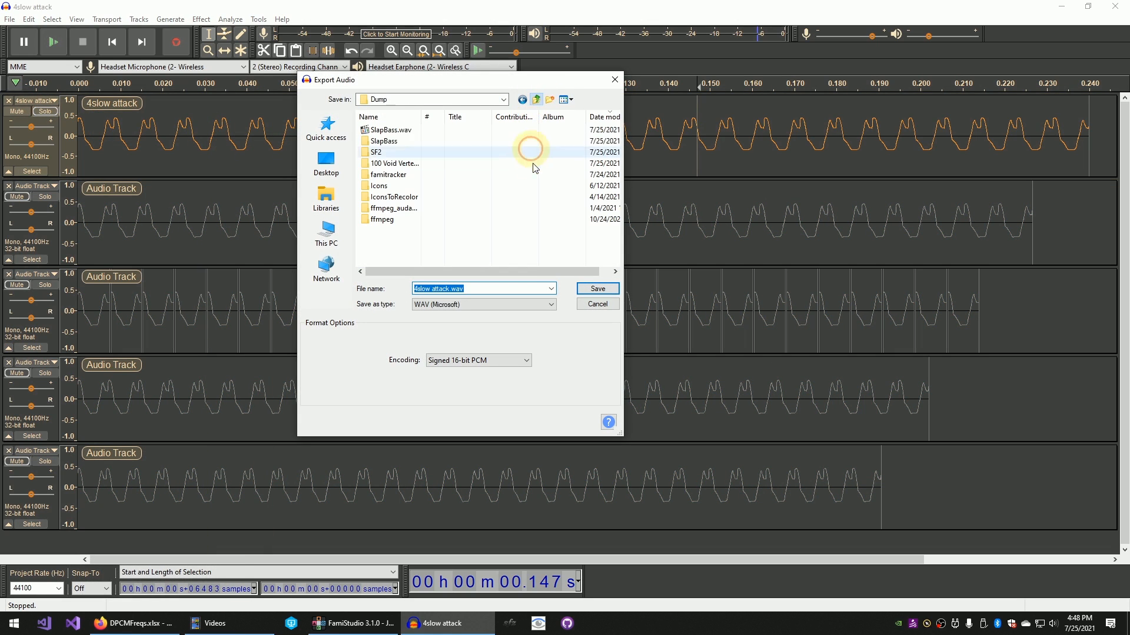
{"action": "left_click", "coordinate": [549, 101]}
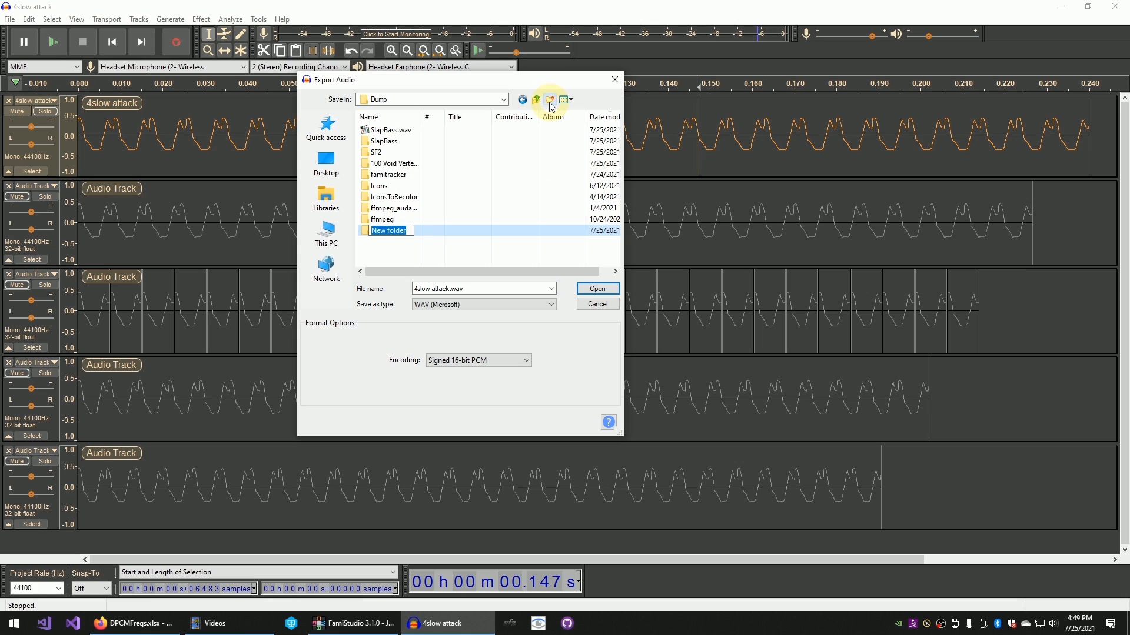
{"action": "type", "text": "Looping"}
{"action": "key", "text": "Return"}
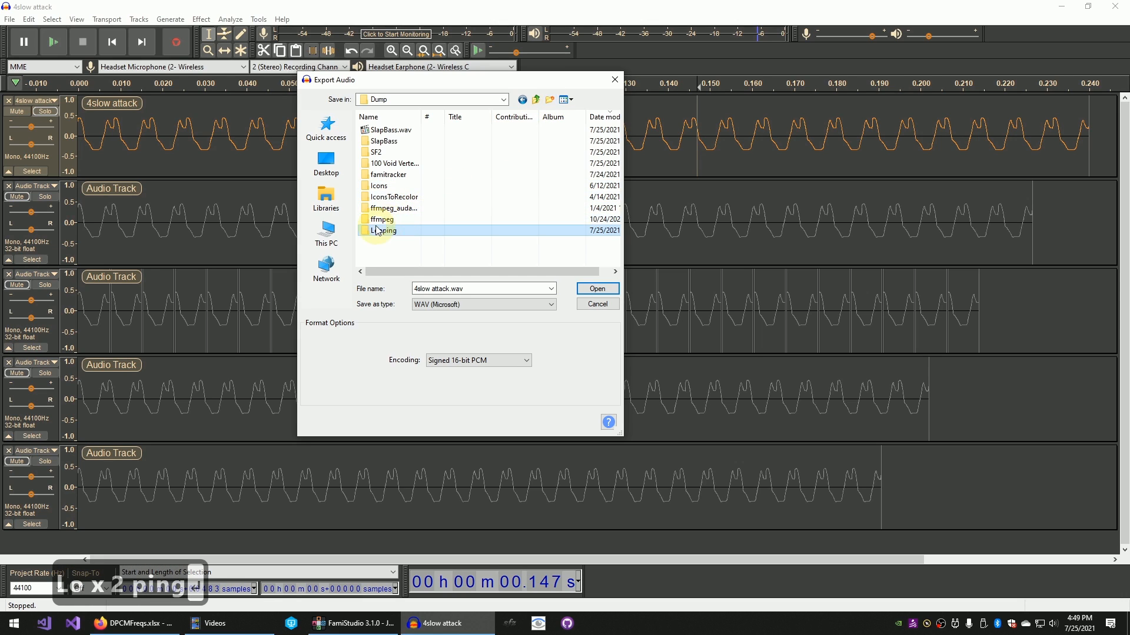
- Export the soloed 4slow attack track as A# in WAV format into the Looping folder
{"action": "double_click", "coordinate": [378, 231]}
{"action": "left_click", "coordinate": [449, 288]}
{"action": "left_click_drag", "start_coordinate": [449, 288], "coordinate": [139, 267]}
{"action": "type", "text": "A3"}
{"action": "key", "text": "BackSpace"}
{"action": "type", "text": "#"}
{"action": "key", "text": "Home"}
{"action": "key", "text": "shift+End"}
{"action": "key", "text": "ctrl+c"}
{"action": "key", "text": "Return"}
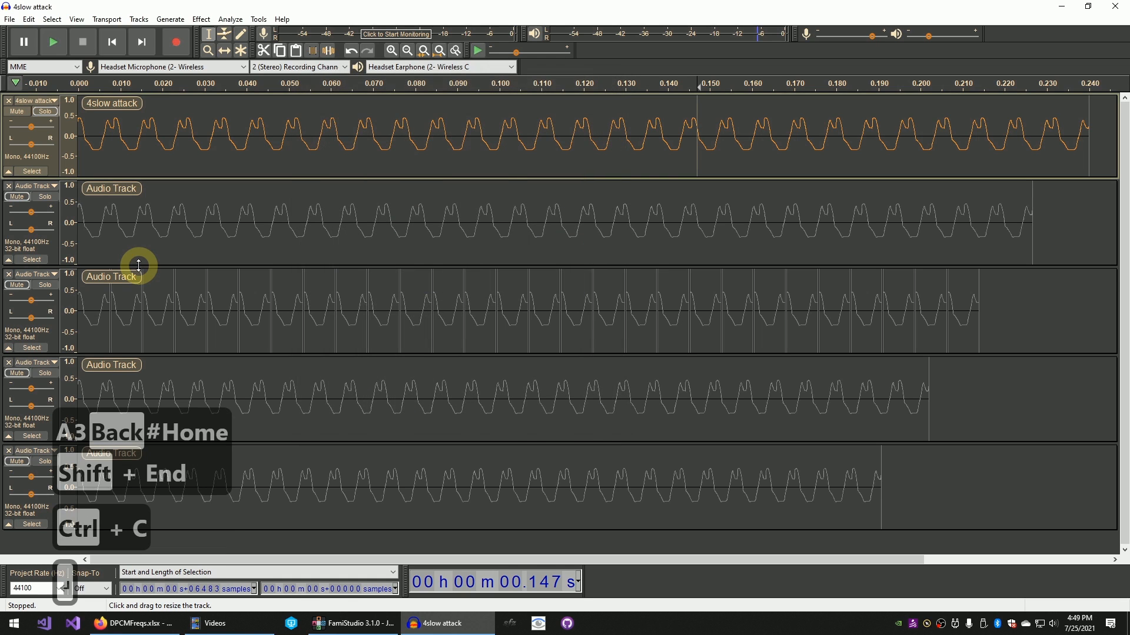
- Solo and export the second track as B and the third track as C into the Looping folder
{"action": "left_click", "coordinate": [47, 198]}
{"action": "key", "text": "ctrl+shift+e"}
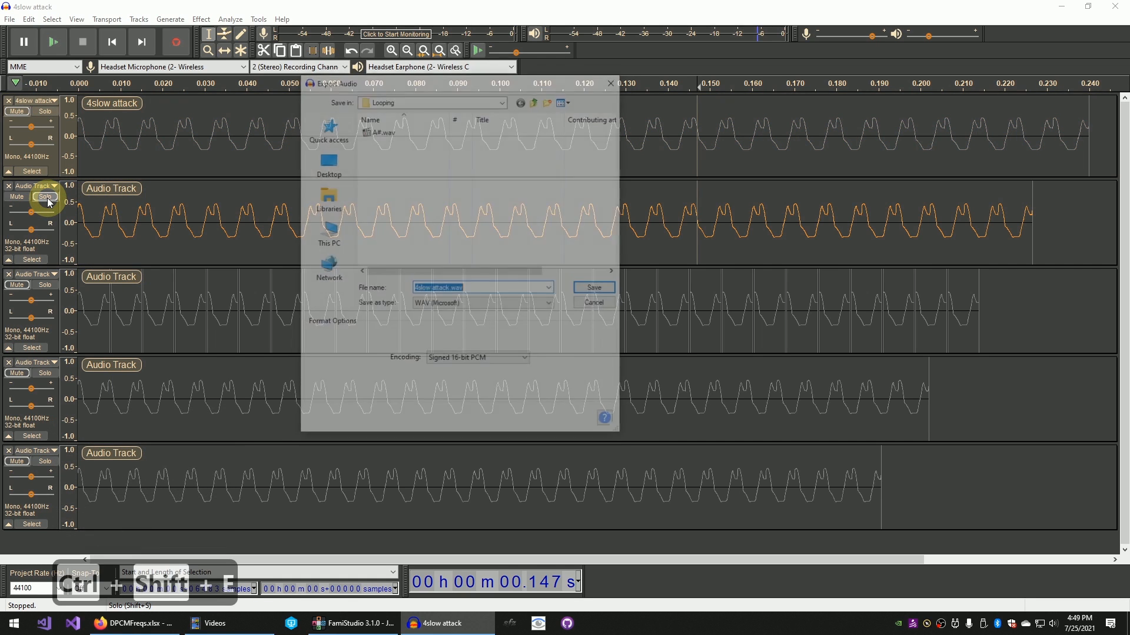
{"action": "key", "text": "ctrl+v"}
{"action": "key", "text": "Return"}
{"action": "left_click", "coordinate": [52, 288]}
{"action": "key", "text": "ctrl+shift+e"}
{"action": "type", "text": "C"}
{"action": "key", "text": "Return"}
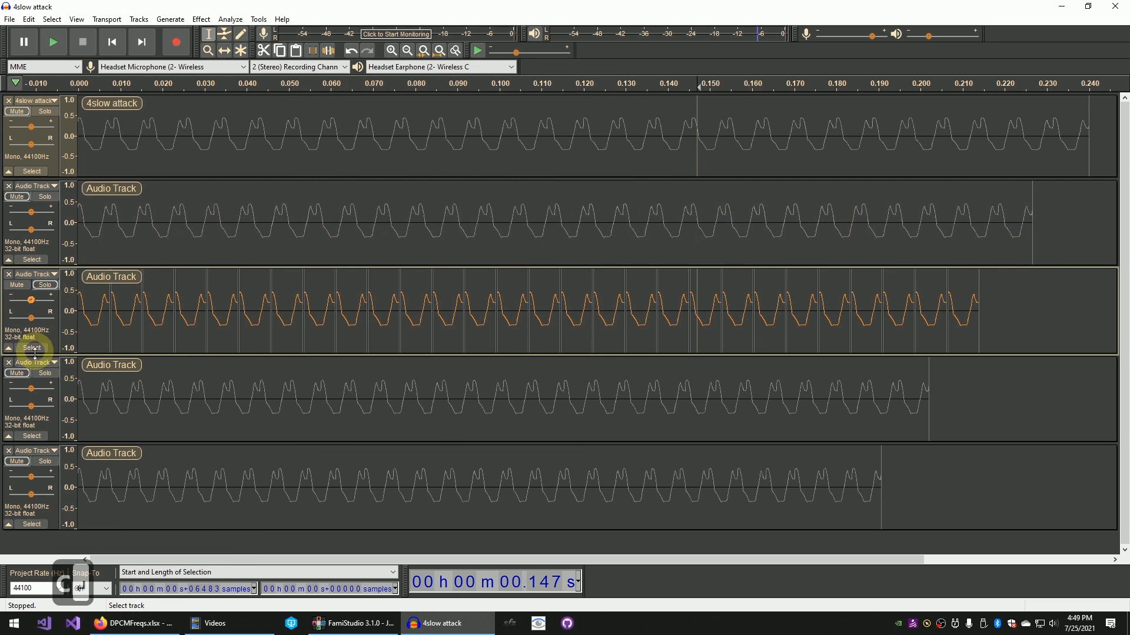
- Solo and export the fourth track as C# and the fifth track as D into the Looping folder
{"action": "left_click", "coordinate": [43, 370]}
{"action": "key", "text": "ctrl+shift+e"}
{"action": "type", "text": "C#"}
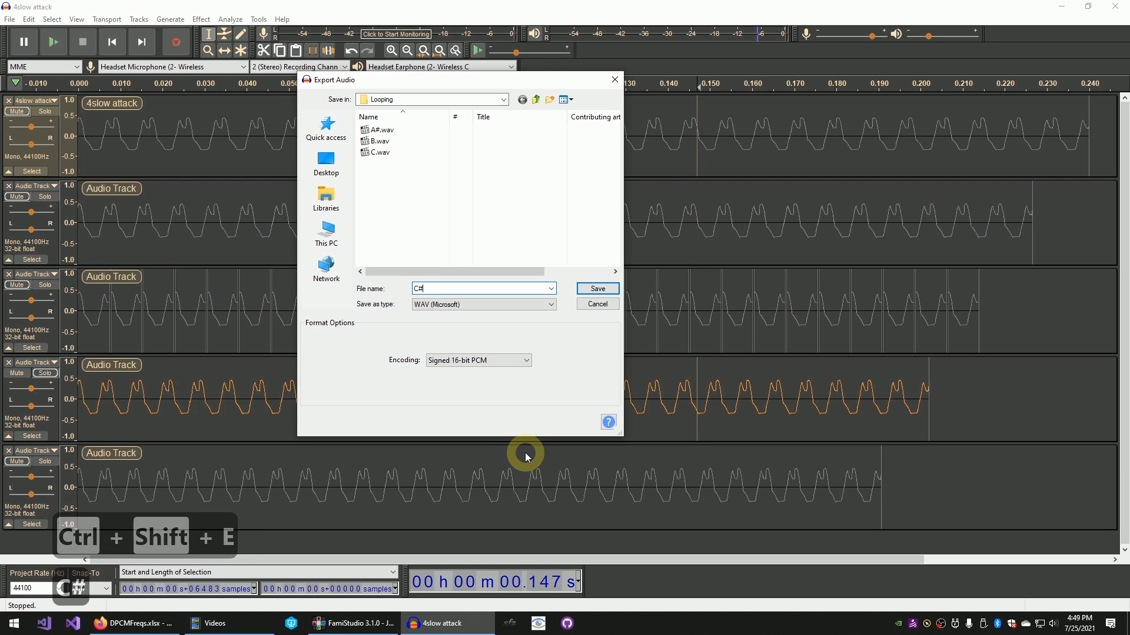
{"action": "key", "text": "Return"}
{"action": "left_click", "coordinate": [45, 457]}
{"action": "key", "text": "ctrl+shift+e"}
{"action": "type", "text": "D"}
{"action": "key", "text": "Return"}
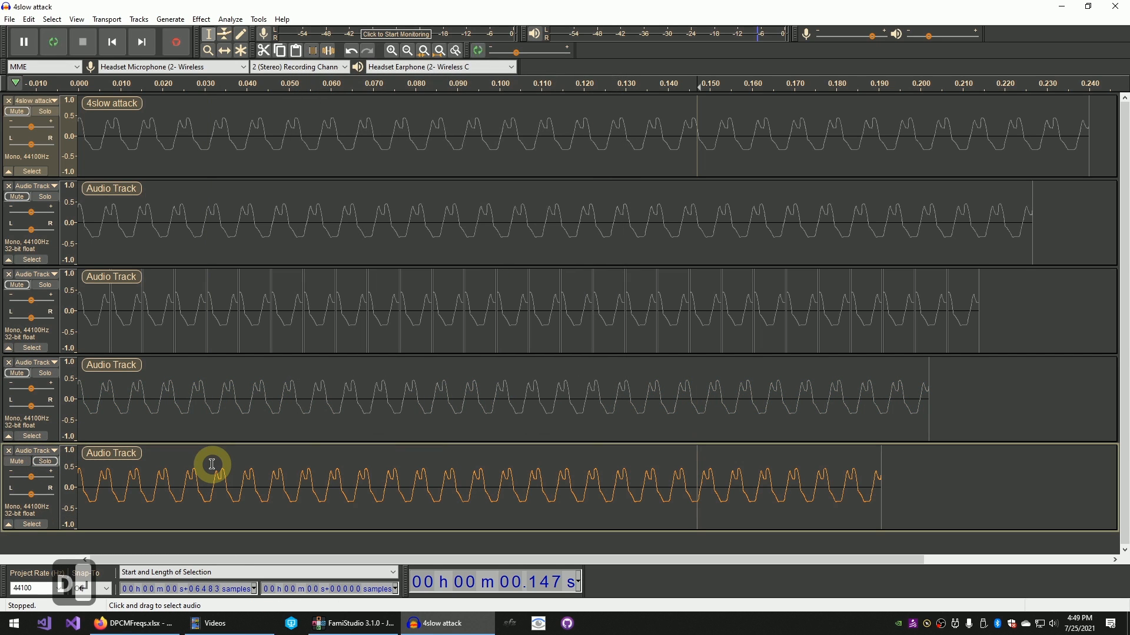
- Switch to FamiStudio and create a new project without saving the changes to the current one
{"action": "left_click", "coordinate": [438, 629]}
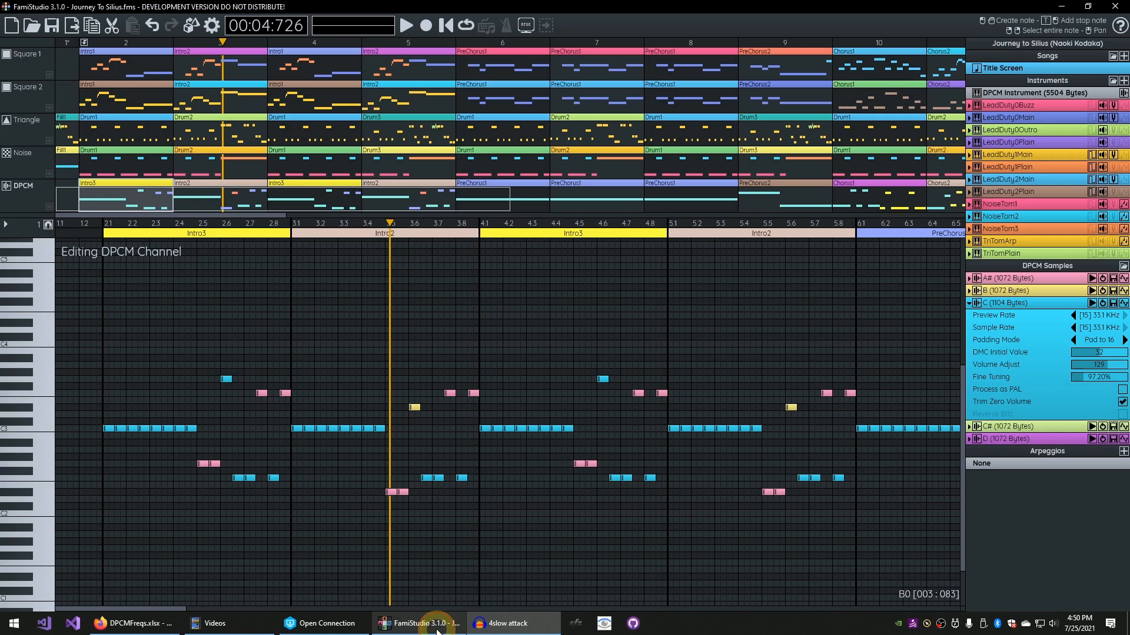
{"action": "left_click", "coordinate": [11, 25]}
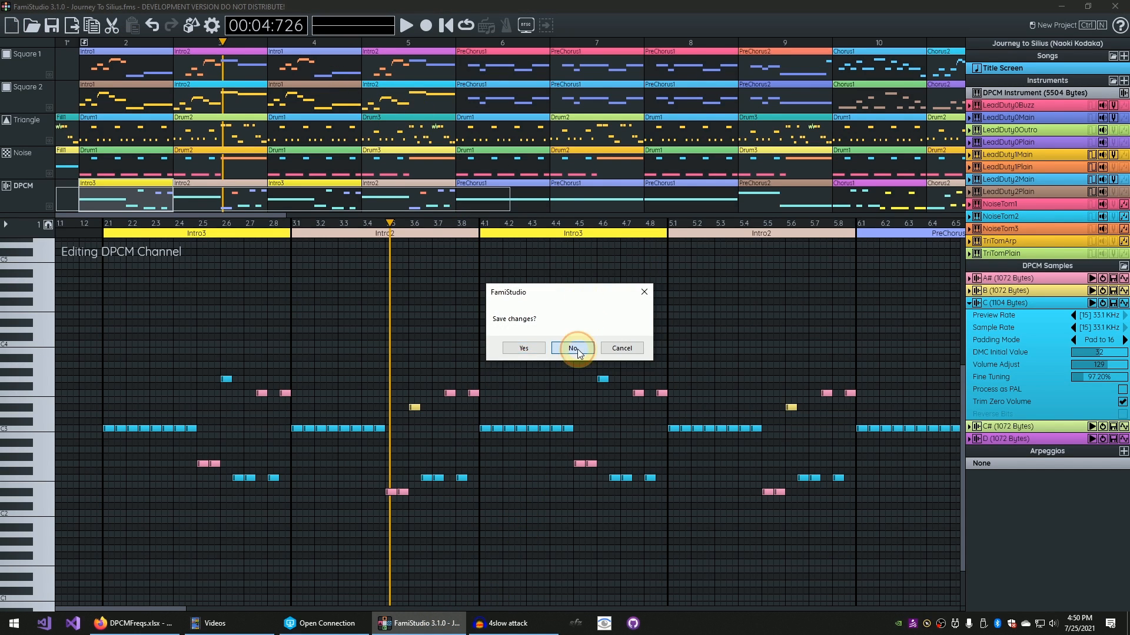
{"action": "left_click", "coordinate": [574, 348]}
- Load A#.wav, B.wav, C#.wav, C.wav and D.wav from the Looping folder as DPCM samples
{"action": "left_click", "coordinate": [1123, 117]}
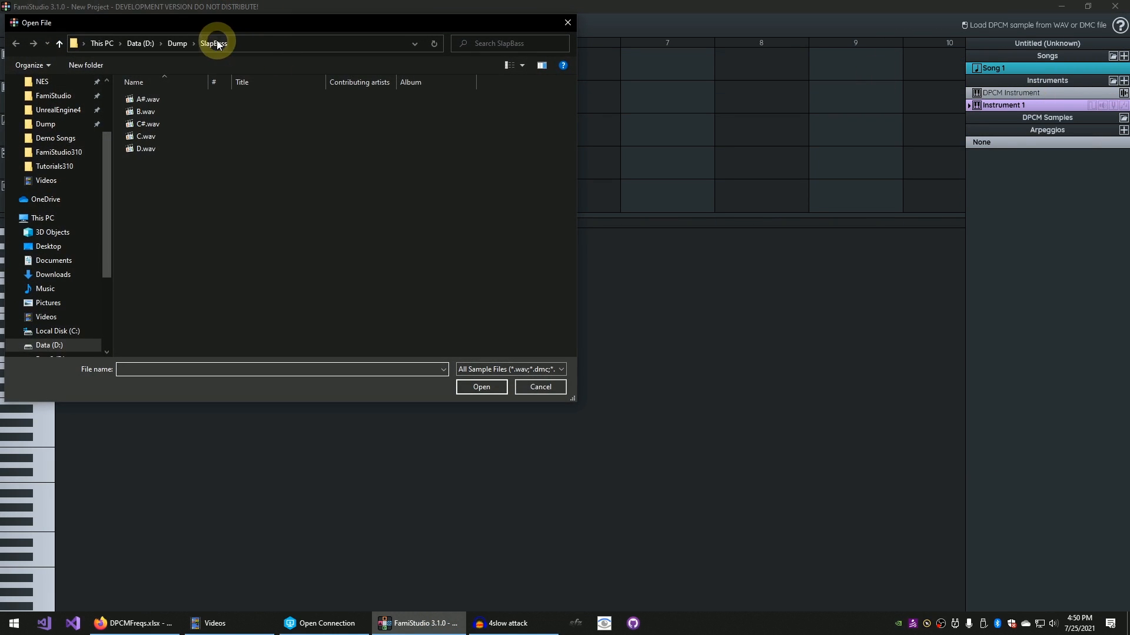
{"action": "left_click", "coordinate": [177, 43]}
{"action": "double_click", "coordinate": [168, 122]}
{"action": "left_click_drag", "start_coordinate": [327, 293], "coordinate": [2, 4]}
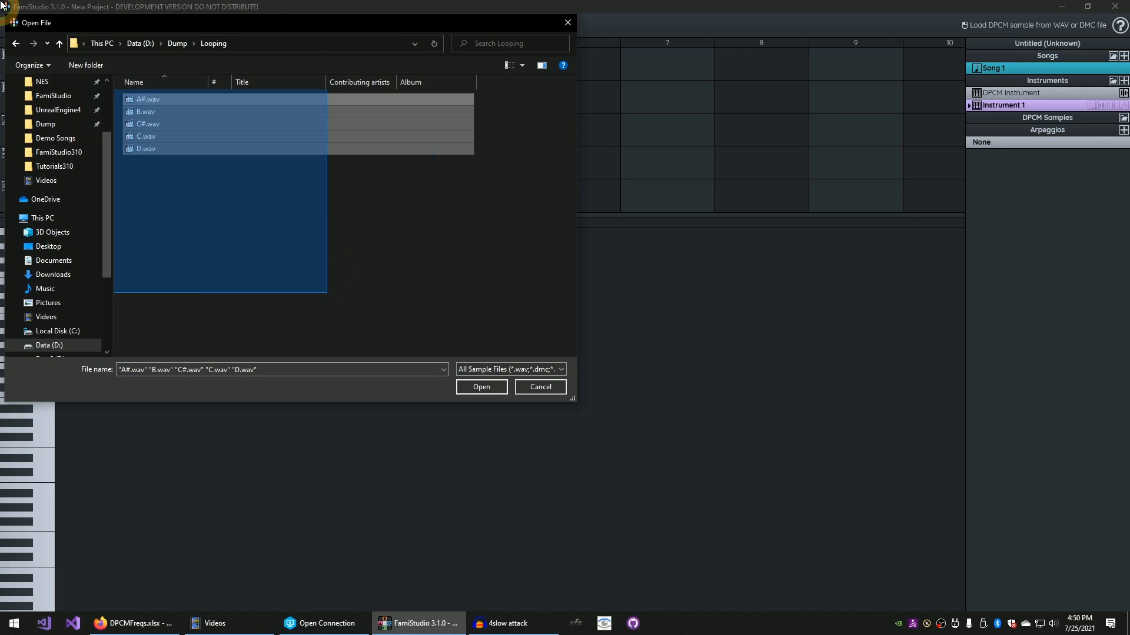
{"action": "left_click", "coordinate": [481, 386]}
- Preview the B, C, C# and D samples and examine the end of the A# sample's waveform
{"action": "left_click", "coordinate": [1092, 142]}
{"action": "left_click", "coordinate": [1091, 154]}
{"action": "left_click", "coordinate": [1091, 167]}
{"action": "left_click", "coordinate": [1092, 178]}
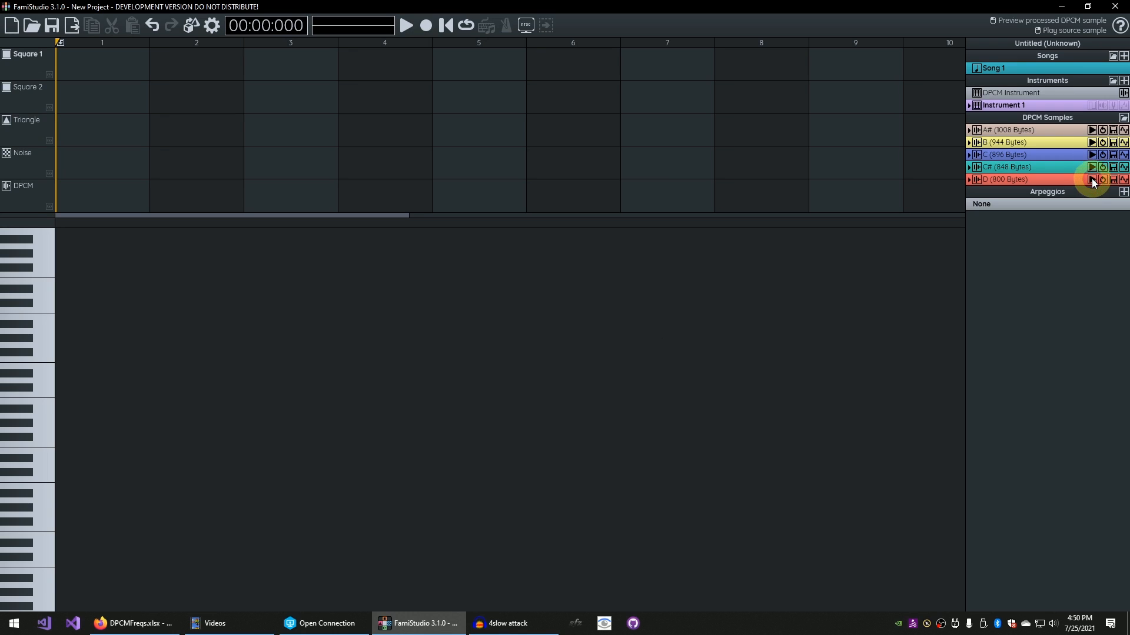
{"action": "left_click", "coordinate": [1124, 129]}
{"action": "scroll", "coordinate": [757, 410], "scroll_direction": "up", "scroll_amount": 2}
{"action": "left_click_drag", "start_coordinate": [853, 397], "coordinate": [206, 378]}
{"action": "left_click_drag", "start_coordinate": [877, 382], "coordinate": [253, 348]}
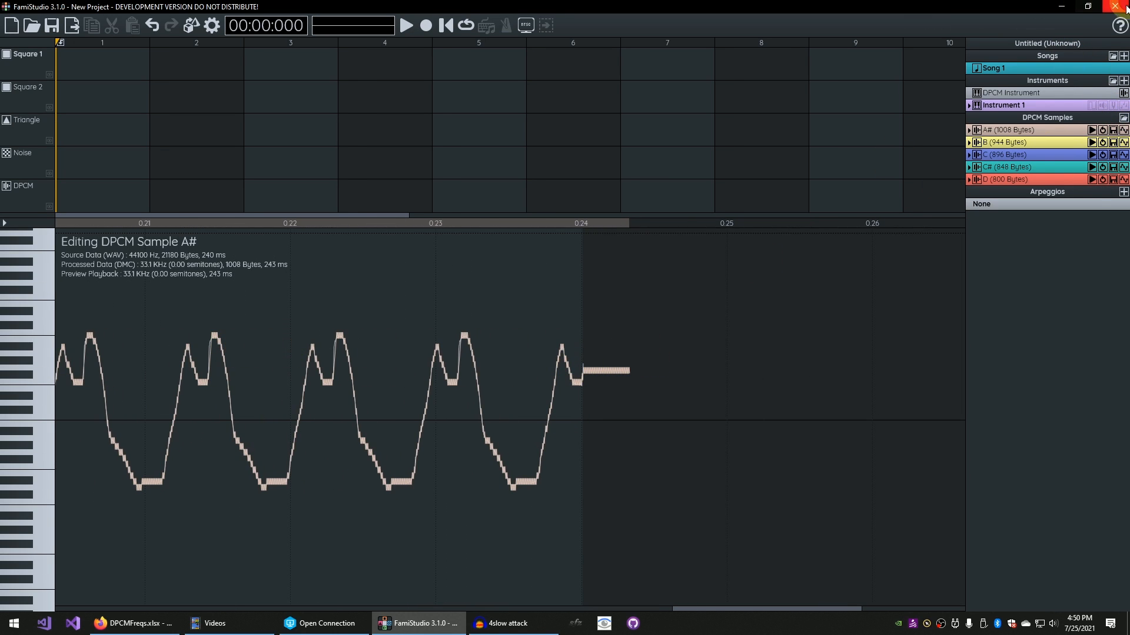
- Map samples A#, B, C, C# and D to keys A#3, B3, C4, C#4 and D4 of the DPCM instrument
{"action": "left_click", "coordinate": [1123, 93]}
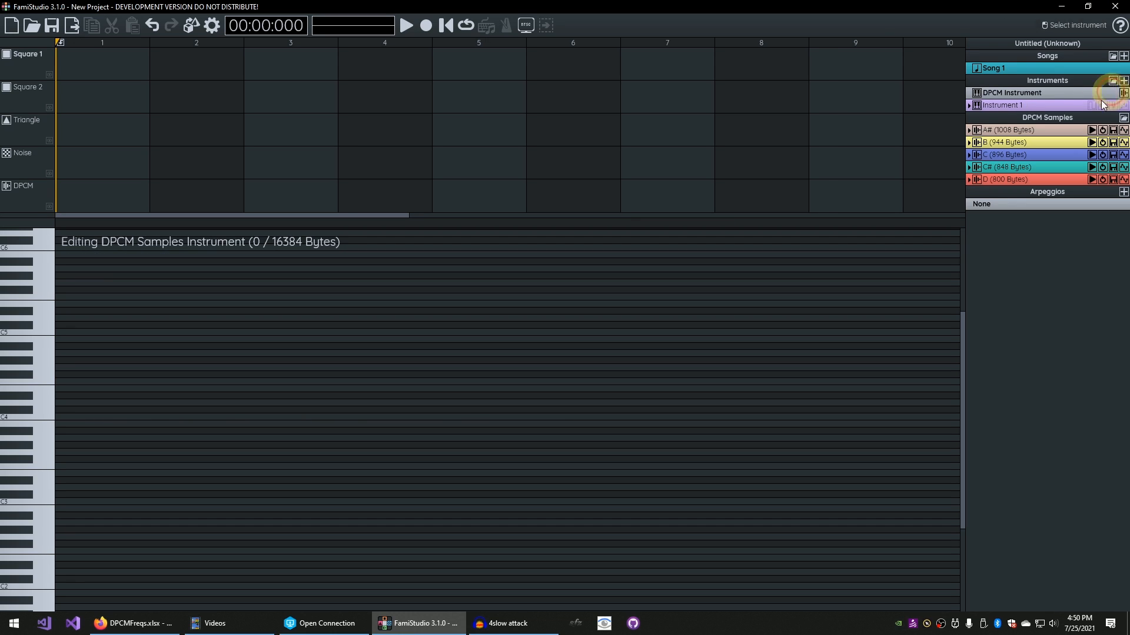
{"action": "left_click_drag", "start_coordinate": [994, 130], "coordinate": [182, 432]}
{"action": "left_click_drag", "start_coordinate": [1014, 150], "coordinate": [275, 426]}
{"action": "key", "text": "ctrl+3"}
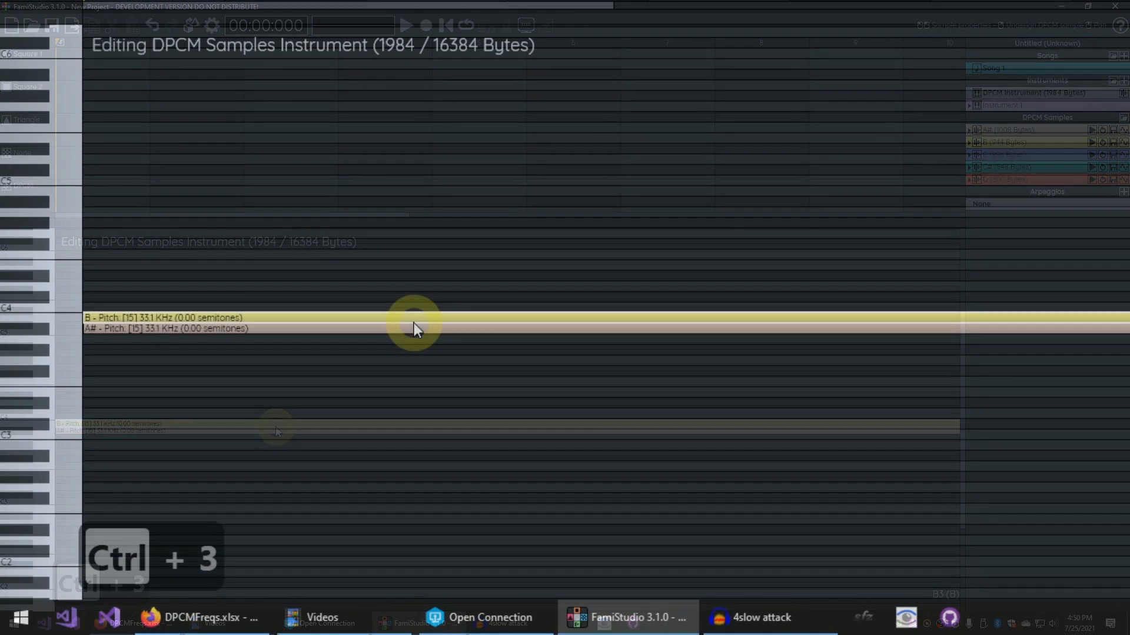
{"action": "left_click_drag", "start_coordinate": [1003, 155], "coordinate": [530, 407]}
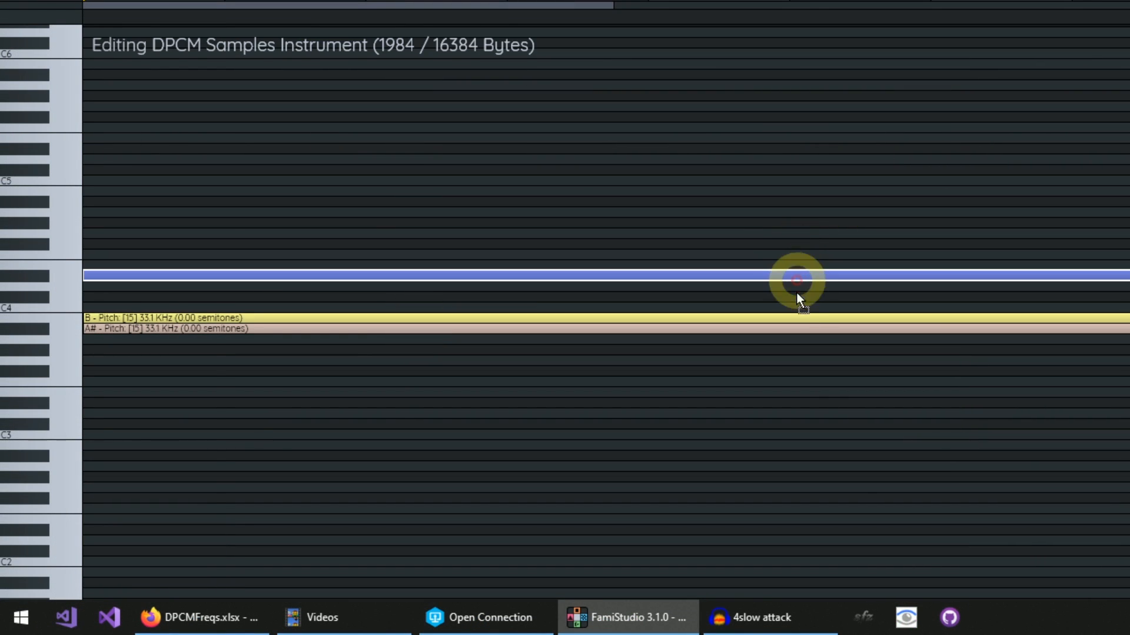
{"action": "left_click_drag", "start_coordinate": [797, 293], "coordinate": [797, 308]}
{"action": "left_click_drag", "start_coordinate": [362, 339], "coordinate": [359, 296]}
{"action": "left_click_drag", "start_coordinate": [579, 178], "coordinate": [249, 289]}
- Enable looping for the D, C#, C, B and A# samples mapped in the DPCM instrument
{"action": "double_click", "coordinate": [250, 288]}
{"action": "left_click", "coordinate": [317, 336]}
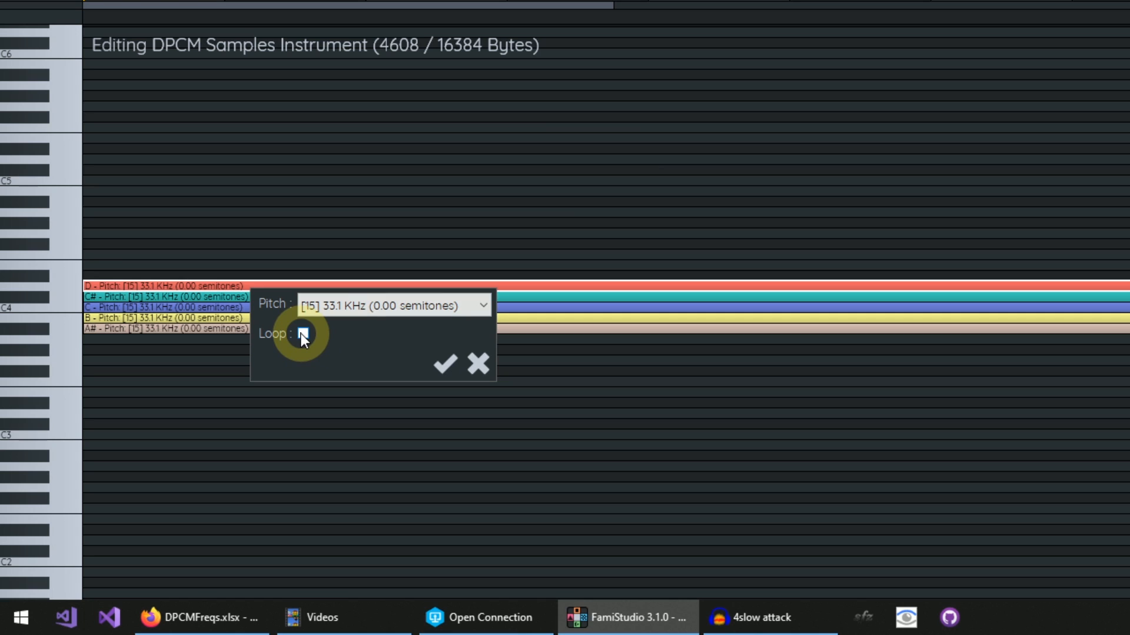
{"action": "left_click", "coordinate": [445, 364]}
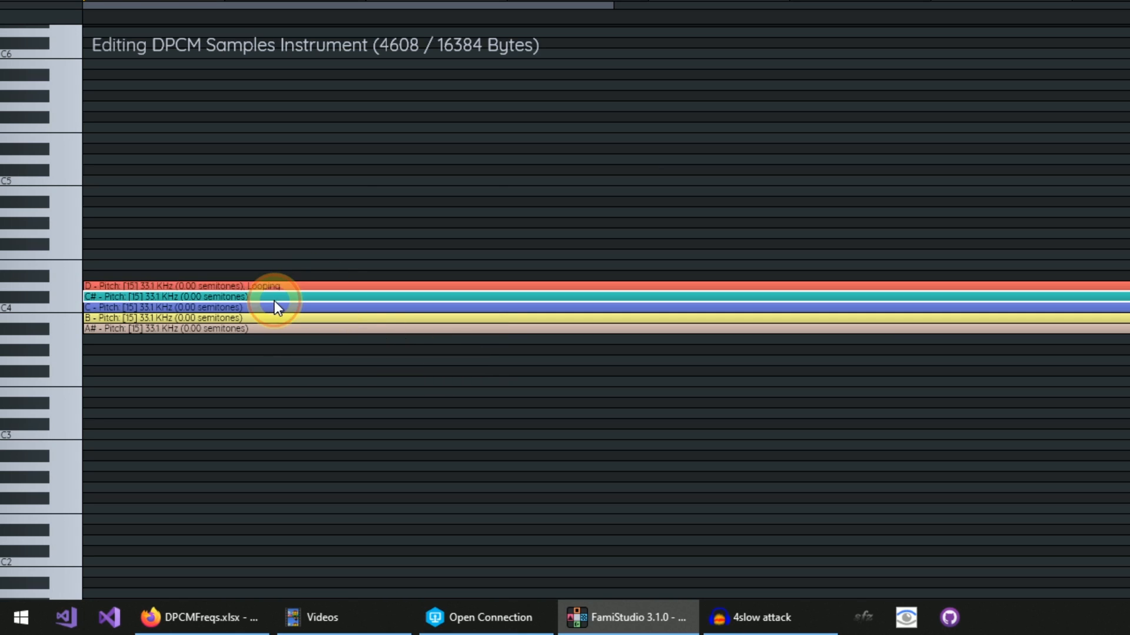
{"action": "double_click", "coordinate": [274, 302]}
{"action": "left_click", "coordinate": [329, 340]}
{"action": "left_click", "coordinate": [467, 373]}
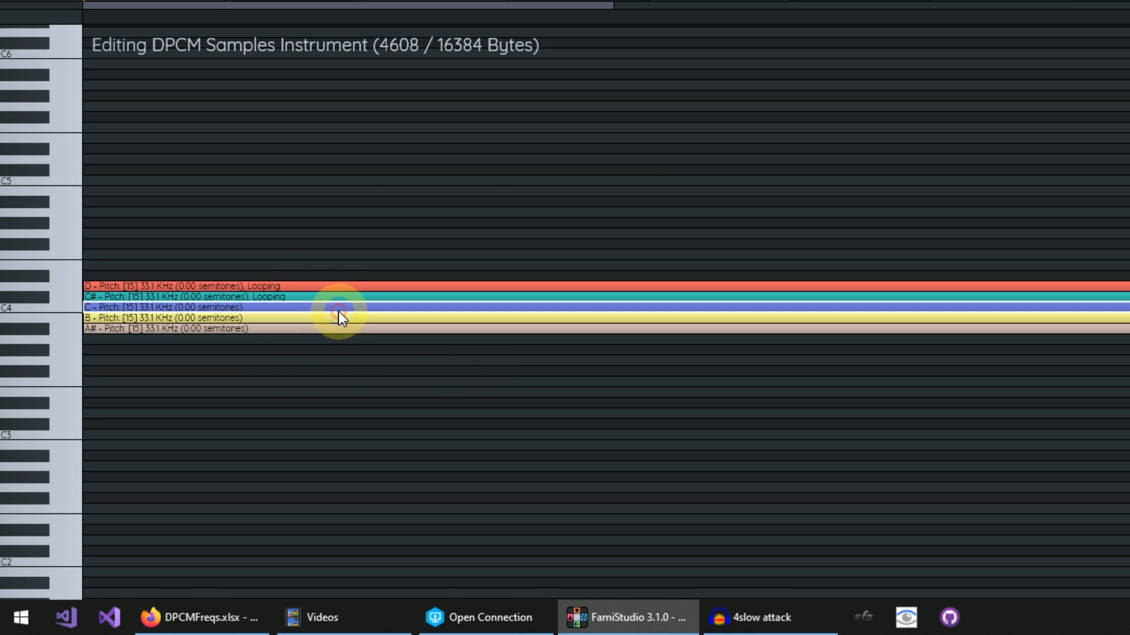
{"action": "double_click", "coordinate": [339, 311]}
{"action": "left_click", "coordinate": [391, 259]}
{"action": "left_click", "coordinate": [532, 290]}
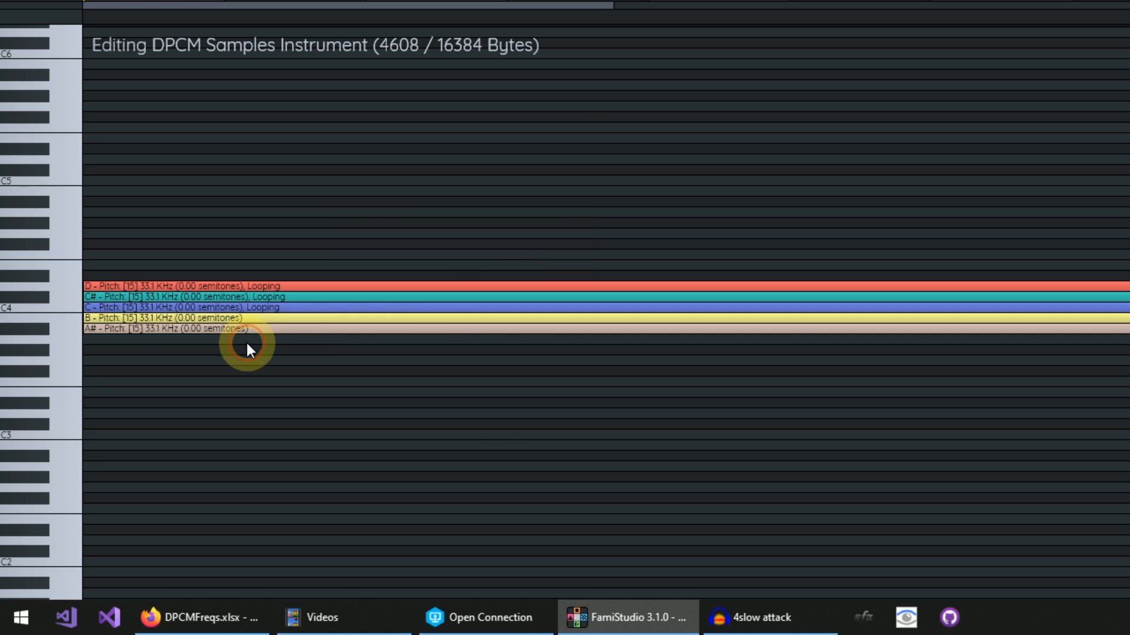
{"action": "double_click", "coordinate": [258, 319]}
{"action": "left_click", "coordinate": [310, 268]}
{"action": "left_click", "coordinate": [442, 301]}
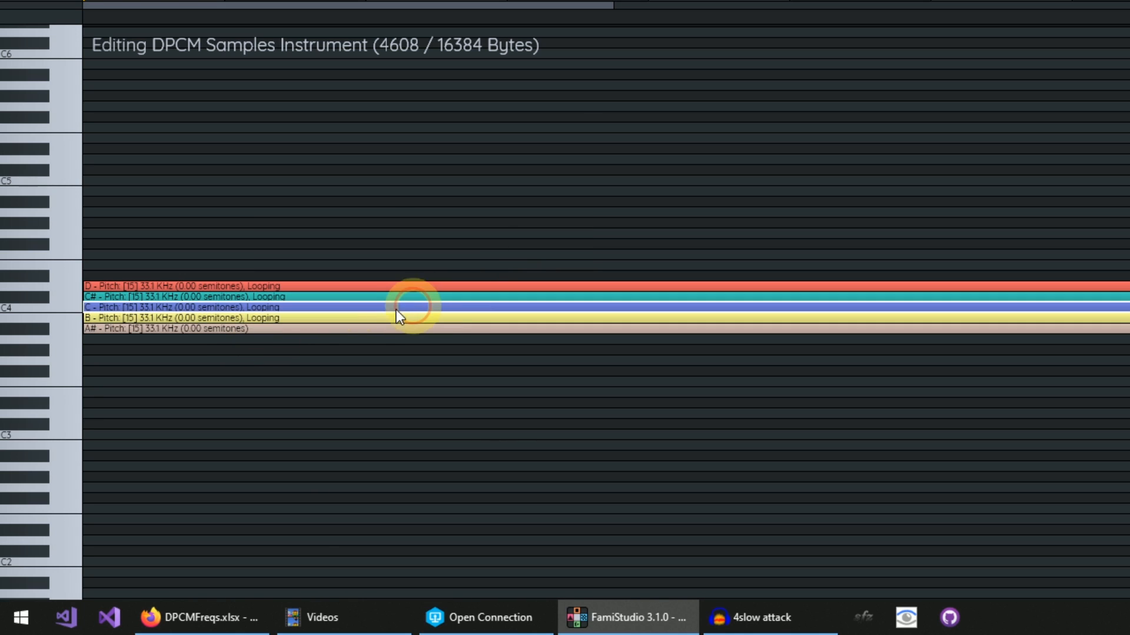
{"action": "double_click", "coordinate": [376, 328]}
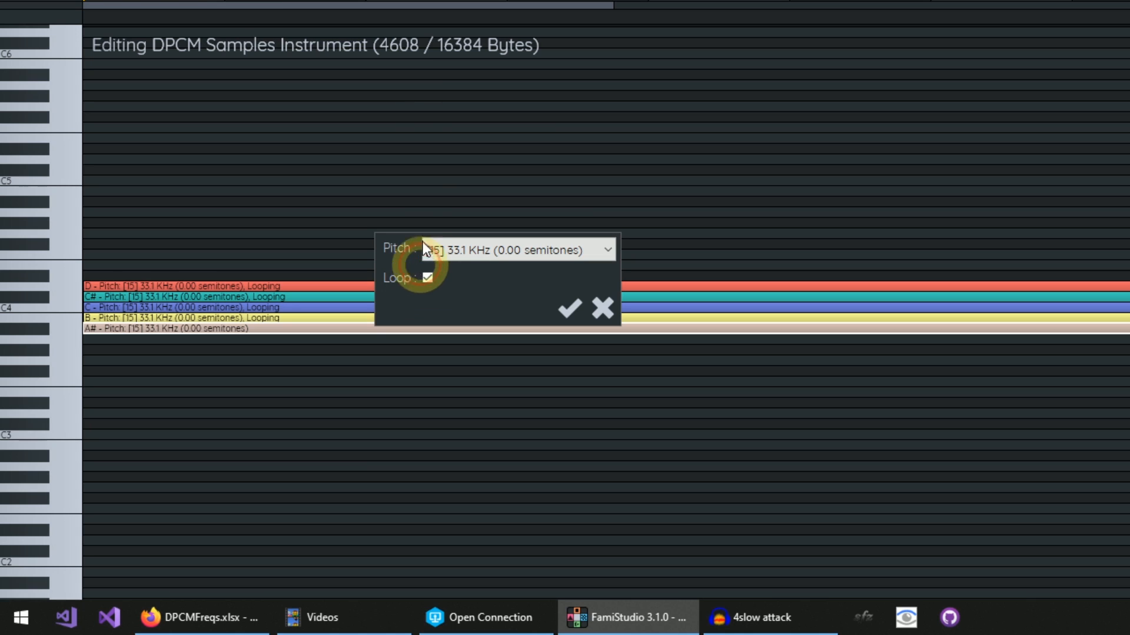
{"action": "left_click", "coordinate": [566, 306]}
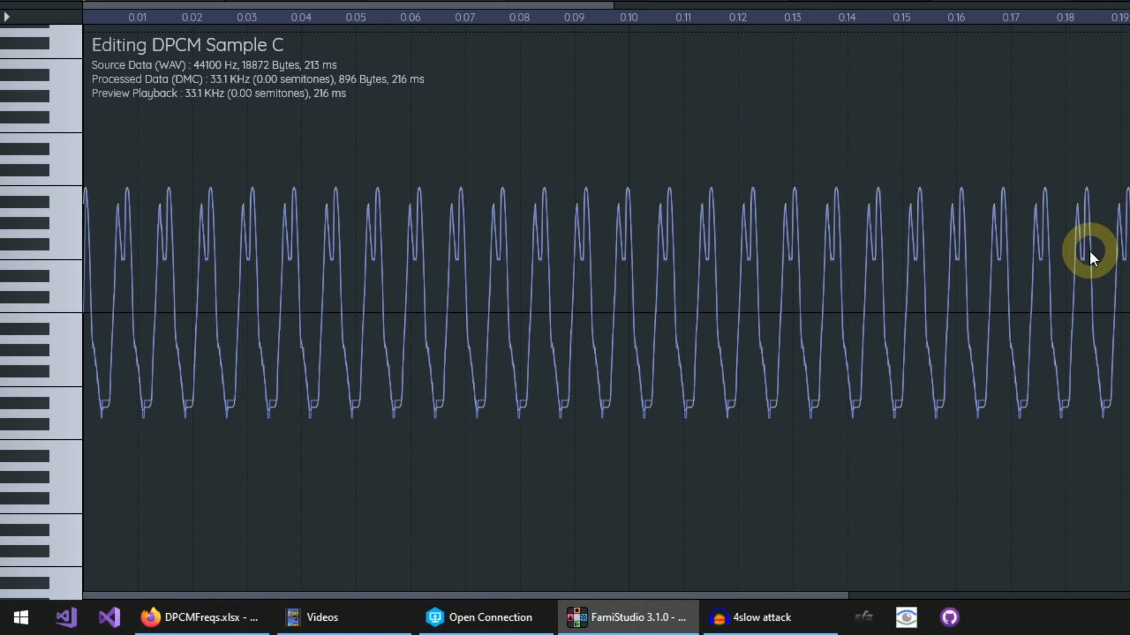
- Examine the end of sample C's waveform to compare the source data with the padded DPCM data
{"action": "scroll", "coordinate": [1089, 253], "scroll_direction": "up", "scroll_amount": 2}
{"action": "left_click_drag", "start_coordinate": [1129, 275], "coordinate": [943, 273]}
{"action": "scroll", "coordinate": [943, 273], "scroll_direction": "up", "scroll_amount": 2}
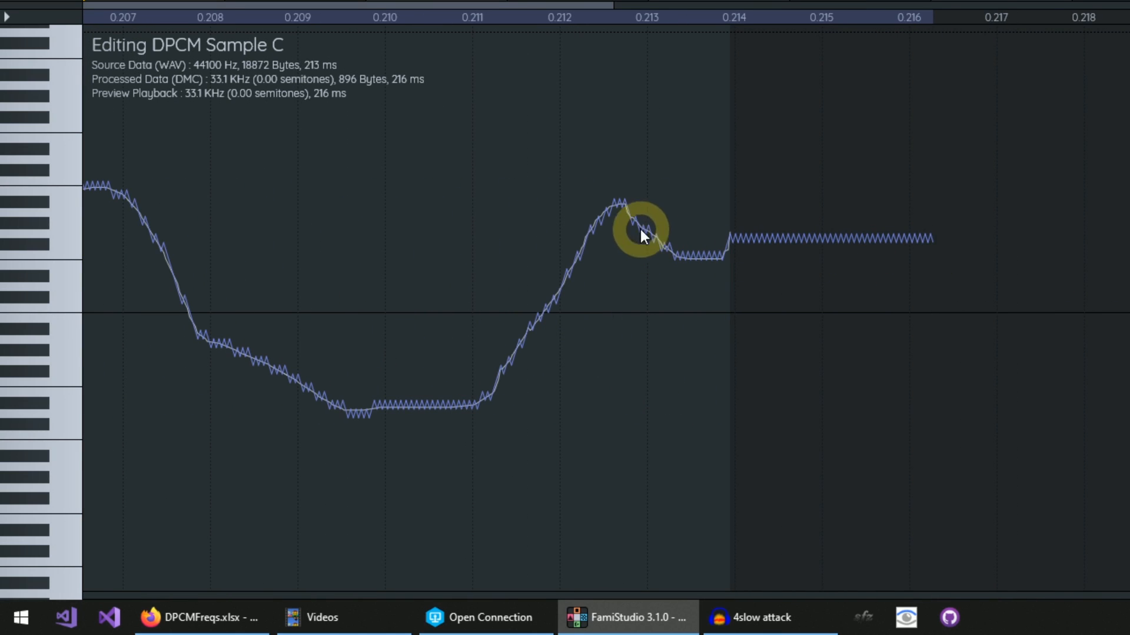
{"action": "scroll", "coordinate": [506, 359], "scroll_direction": "up", "scroll_amount": 1}
{"action": "scroll", "coordinate": [485, 356], "scroll_direction": "down", "scroll_amount": 1}
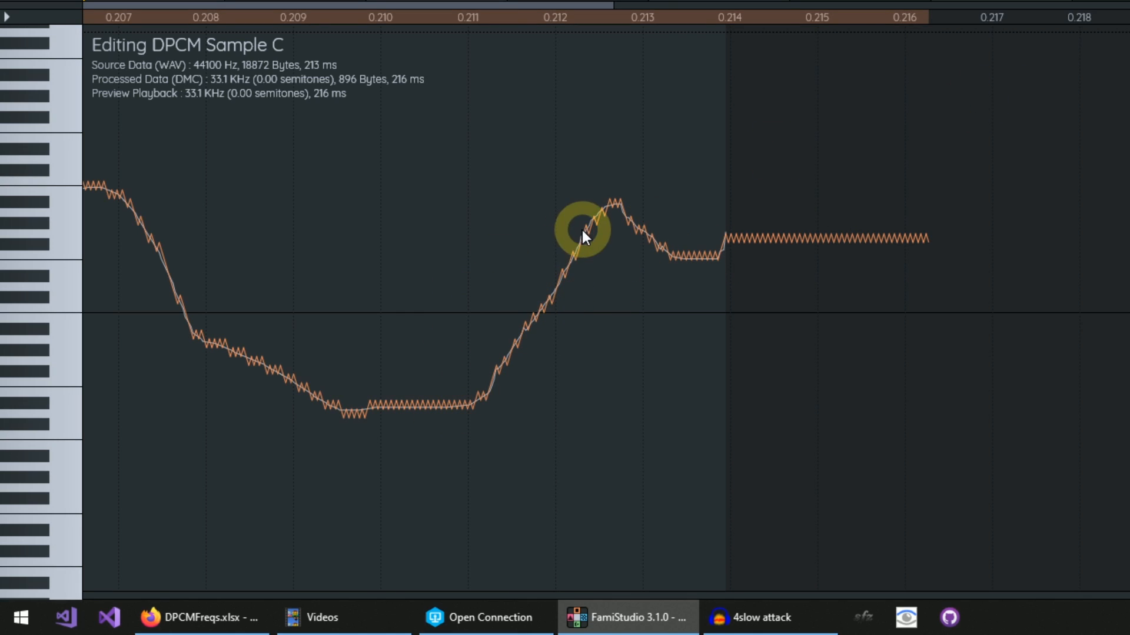
{"action": "scroll", "coordinate": [583, 229], "scroll_direction": "up", "scroll_amount": 1}
{"action": "scroll", "coordinate": [738, 250], "scroll_direction": "down", "scroll_amount": 1}
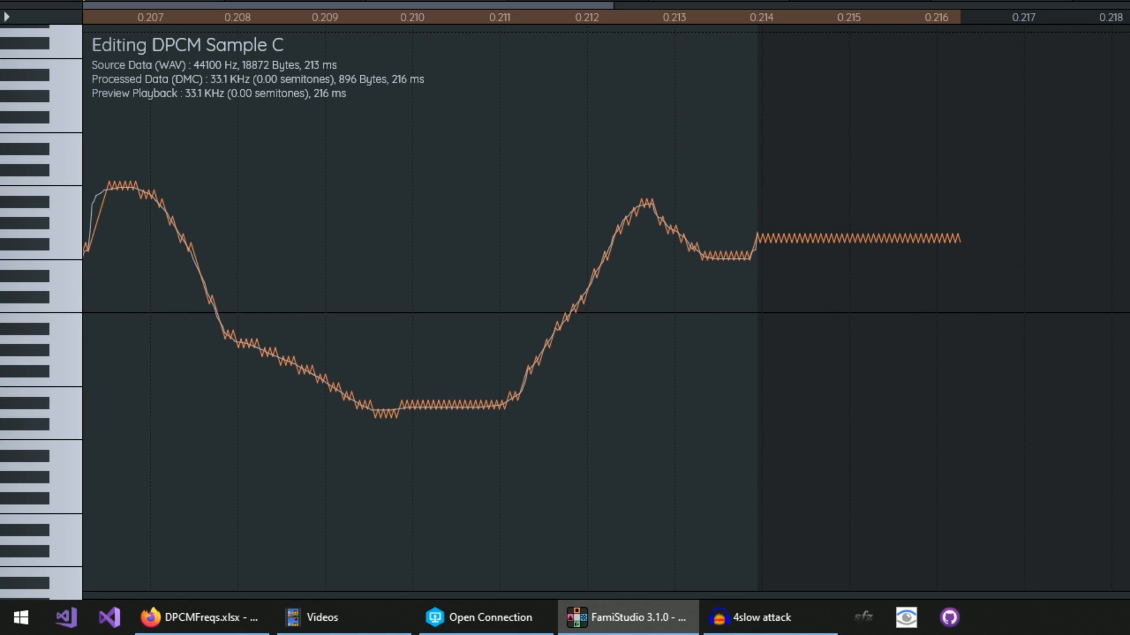
- Set sample C's padding mode to Round to 16+1
{"action": "key", "text": "ctrl+2"}
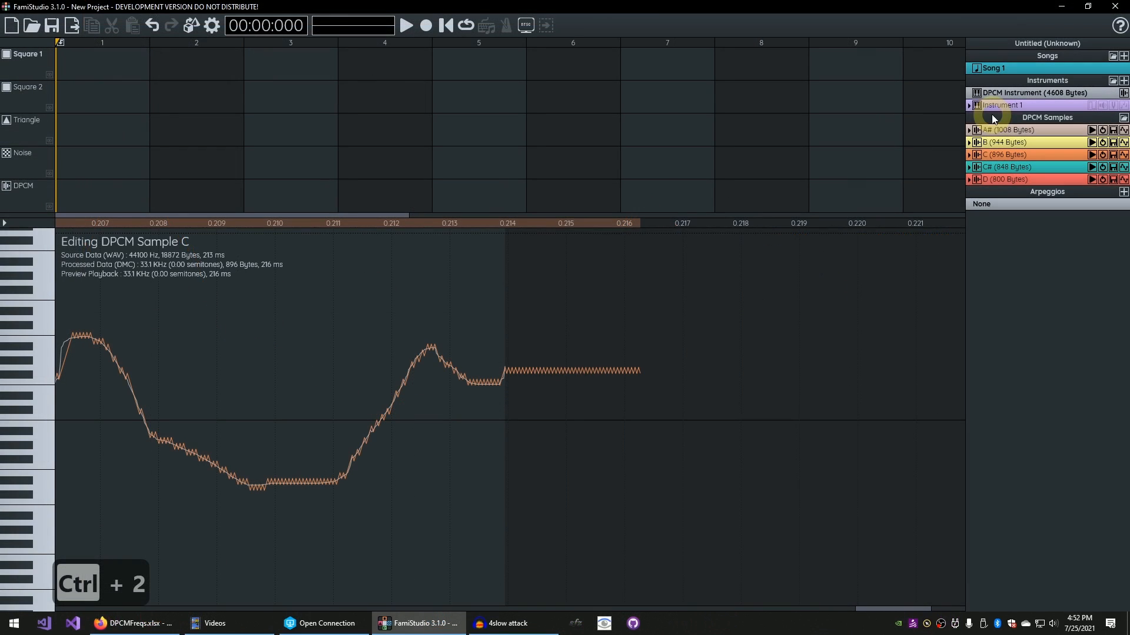
{"action": "left_click", "coordinate": [969, 156]}
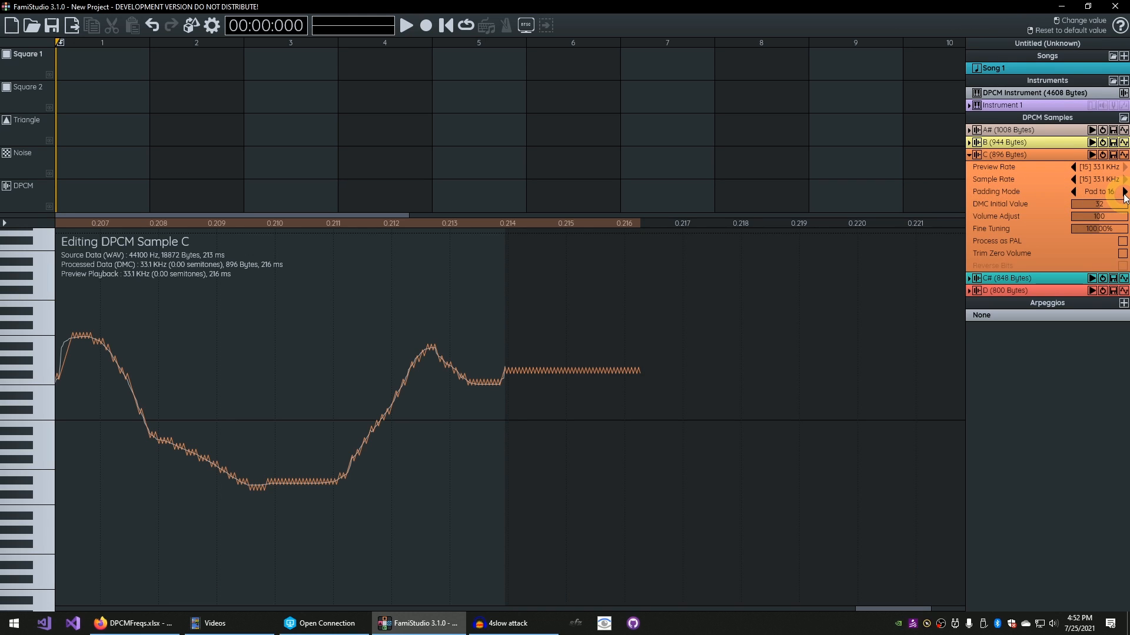
{"action": "left_click", "coordinate": [1124, 192]}
{"action": "left_click", "coordinate": [1124, 192]}
{"action": "scroll", "coordinate": [520, 318], "scroll_direction": "up", "scroll_amount": 2}
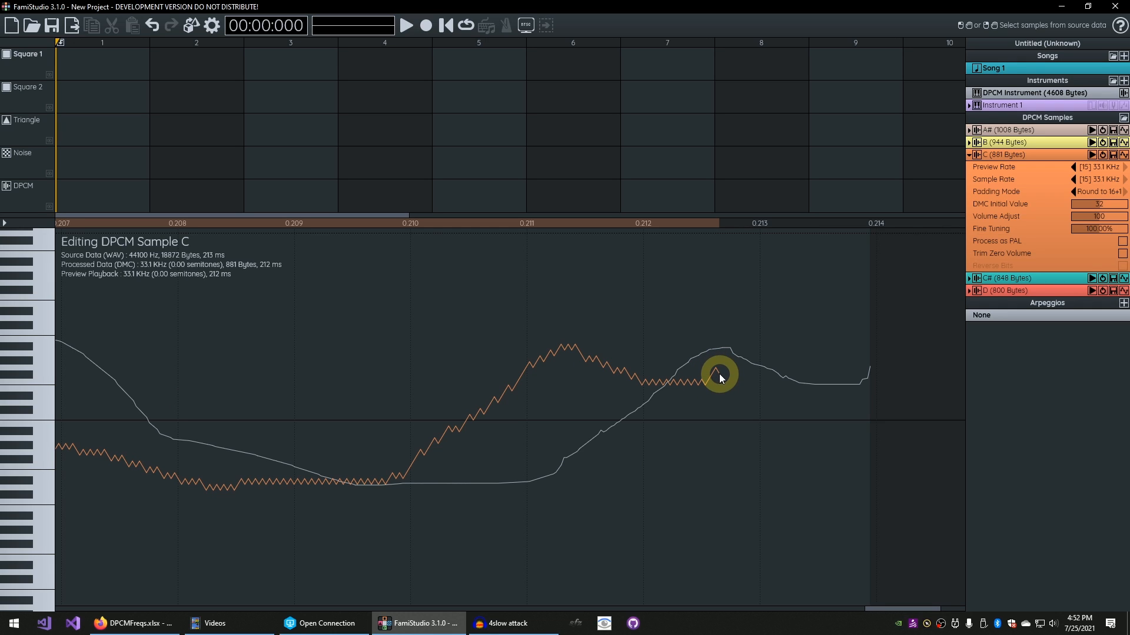
- Compare sample C's processed waveform with its source waveform along the sample's full length
{"action": "key", "text": "ctrl+3"}
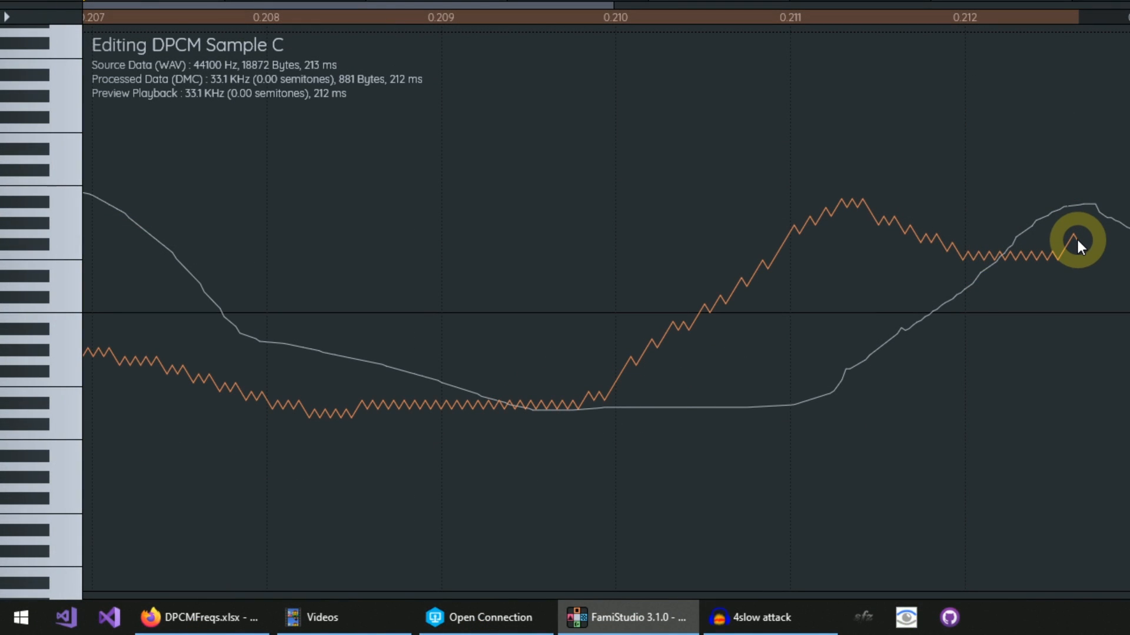
{"action": "scroll", "coordinate": [963, 298], "scroll_direction": "down", "scroll_amount": 2}
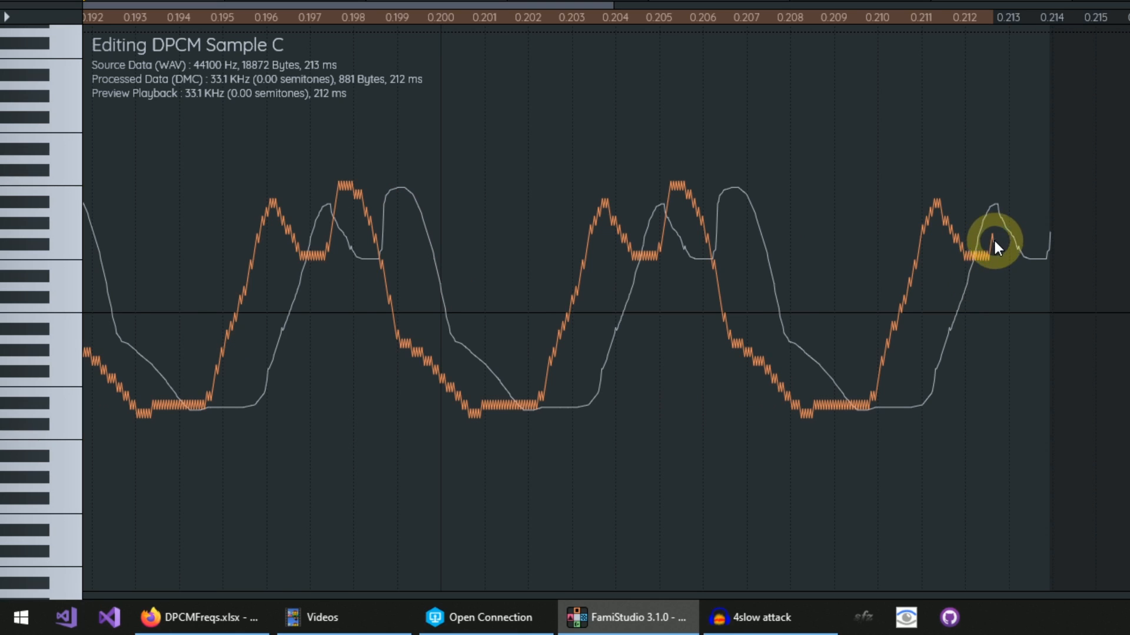
{"action": "scroll", "coordinate": [993, 238], "scroll_direction": "down", "scroll_amount": 4}
{"action": "scroll", "coordinate": [1011, 267], "scroll_direction": "down", "scroll_amount": 2}
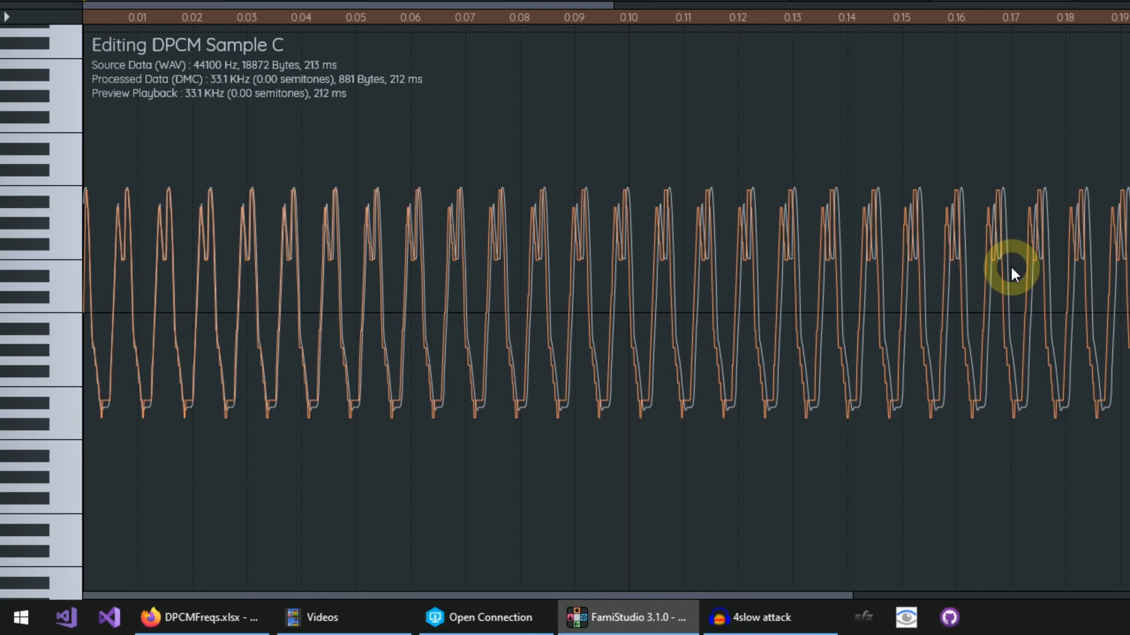
{"action": "scroll", "coordinate": [446, 242], "scroll_direction": "up", "scroll_amount": 5}
{"action": "left_click_drag", "start_coordinate": [745, 234], "coordinate": [245, 225]}
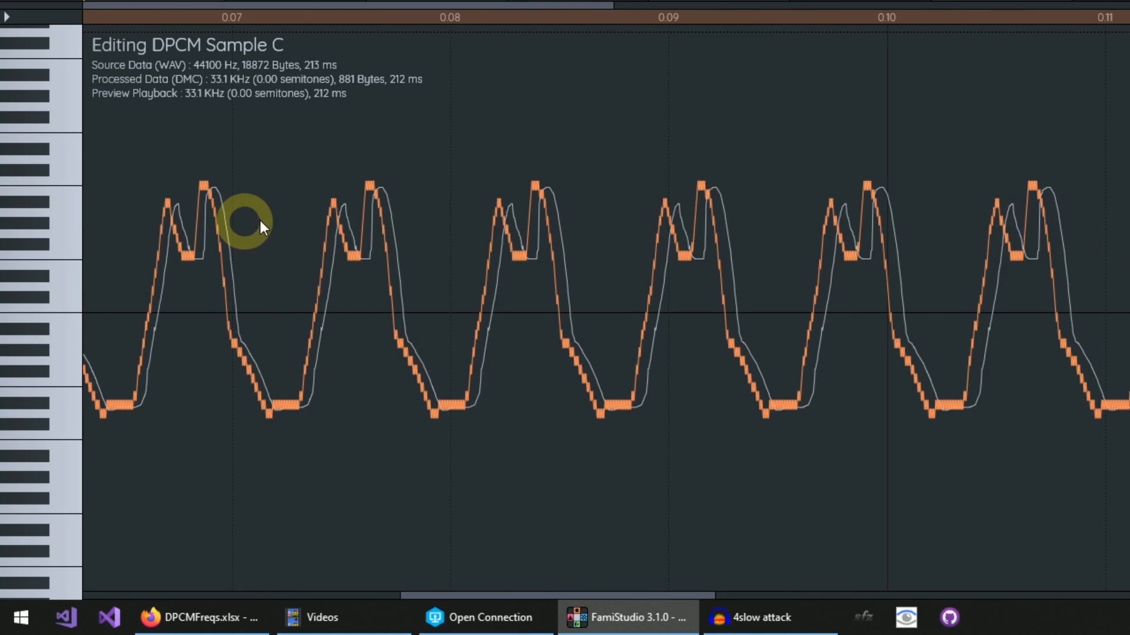
{"action": "left_click_drag", "start_coordinate": [800, 230], "coordinate": [365, 224]}
{"action": "left_click_drag", "start_coordinate": [694, 227], "coordinate": [386, 219]}
{"action": "left_click_drag", "start_coordinate": [747, 225], "coordinate": [416, 229]}
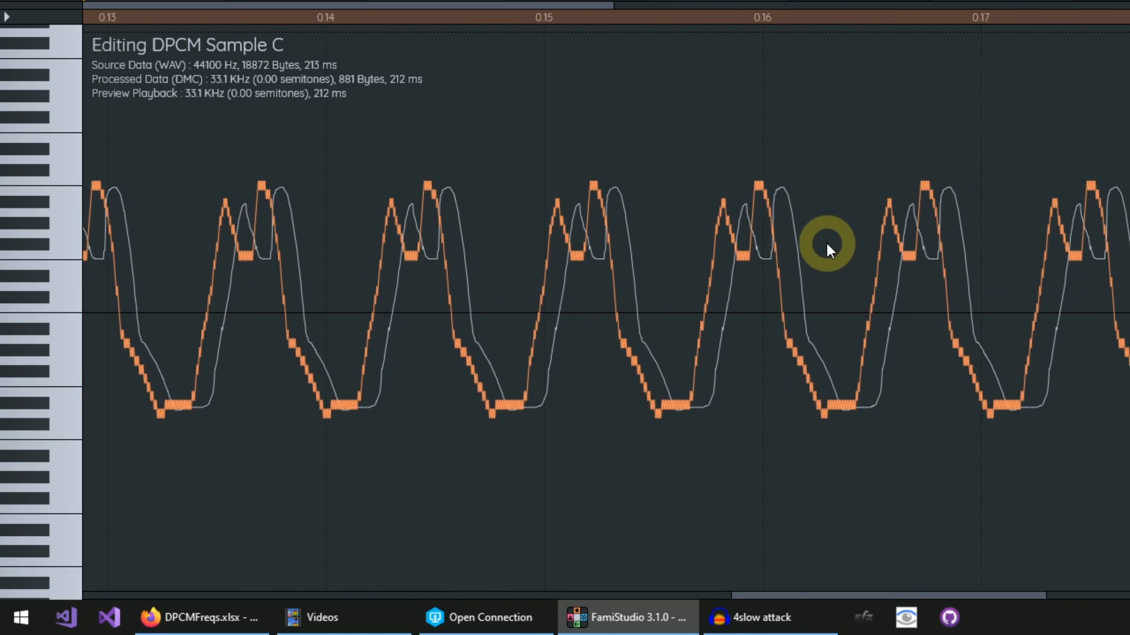
{"action": "scroll", "coordinate": [338, 238], "scroll_direction": "down", "scroll_amount": 5}
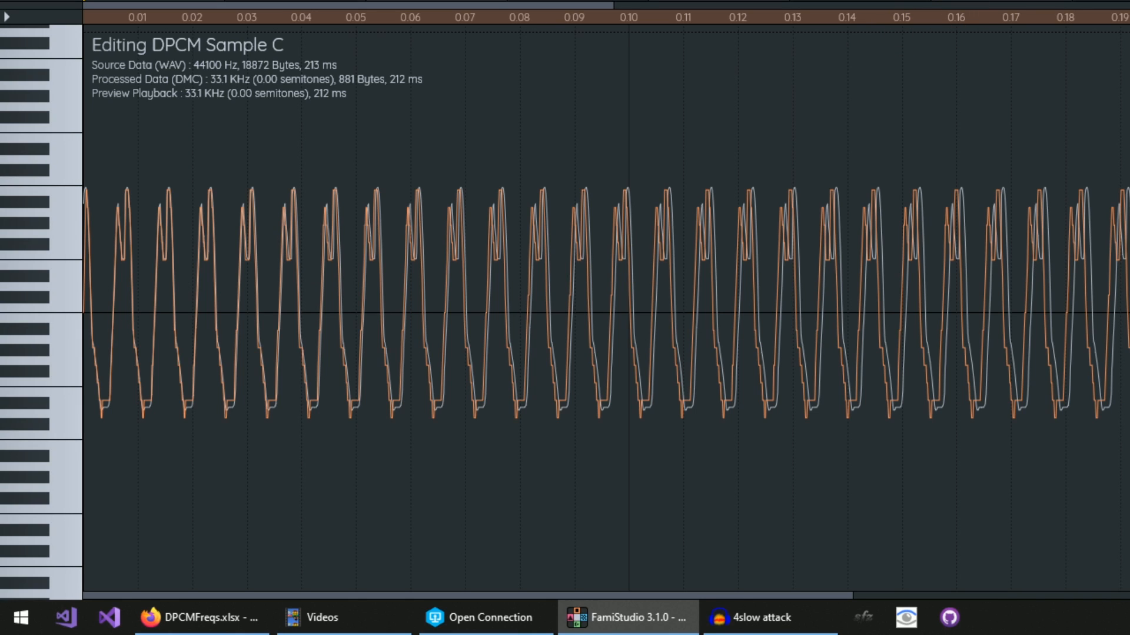
- Set the padding mode of samples B, A#, C# and D to Round to 16+1
{"action": "key", "text": "ctrl+2"}
{"action": "left_click", "coordinate": [1125, 180]}
{"action": "left_click", "coordinate": [1125, 181]}
{"action": "left_click", "coordinate": [1125, 181]}
{"action": "left_click", "coordinate": [968, 130]}
{"action": "left_click", "coordinate": [1125, 168]}
{"action": "left_click", "coordinate": [1125, 168]}
{"action": "left_click", "coordinate": [969, 278]}
{"action": "left_click", "coordinate": [1125, 203]}
{"action": "left_click", "coordinate": [969, 290]}
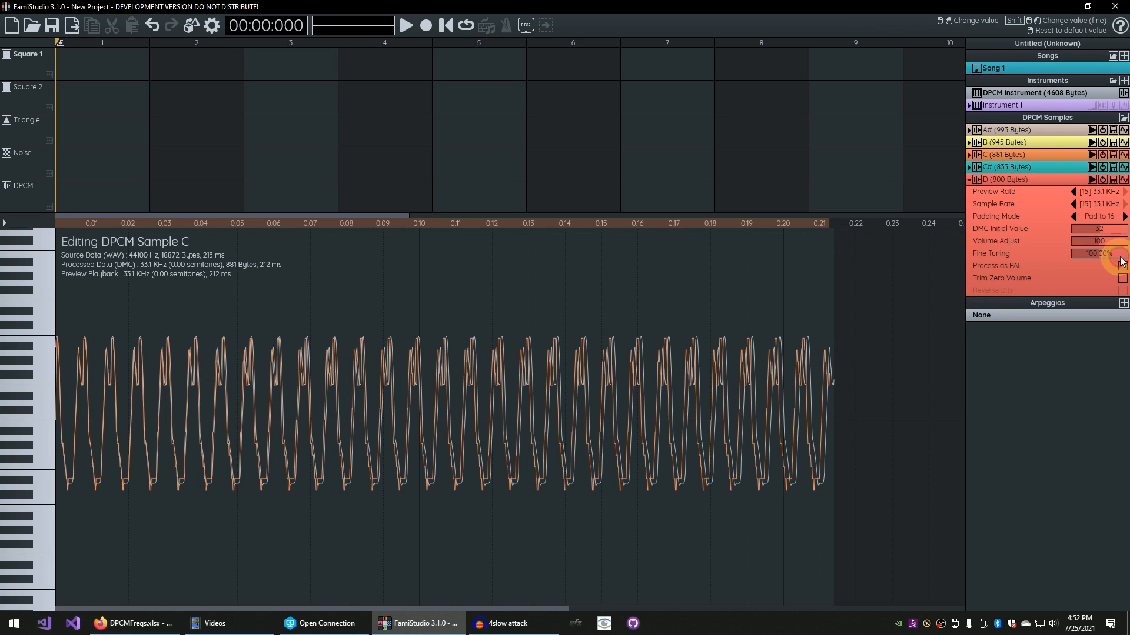
{"action": "left_click", "coordinate": [1125, 216]}
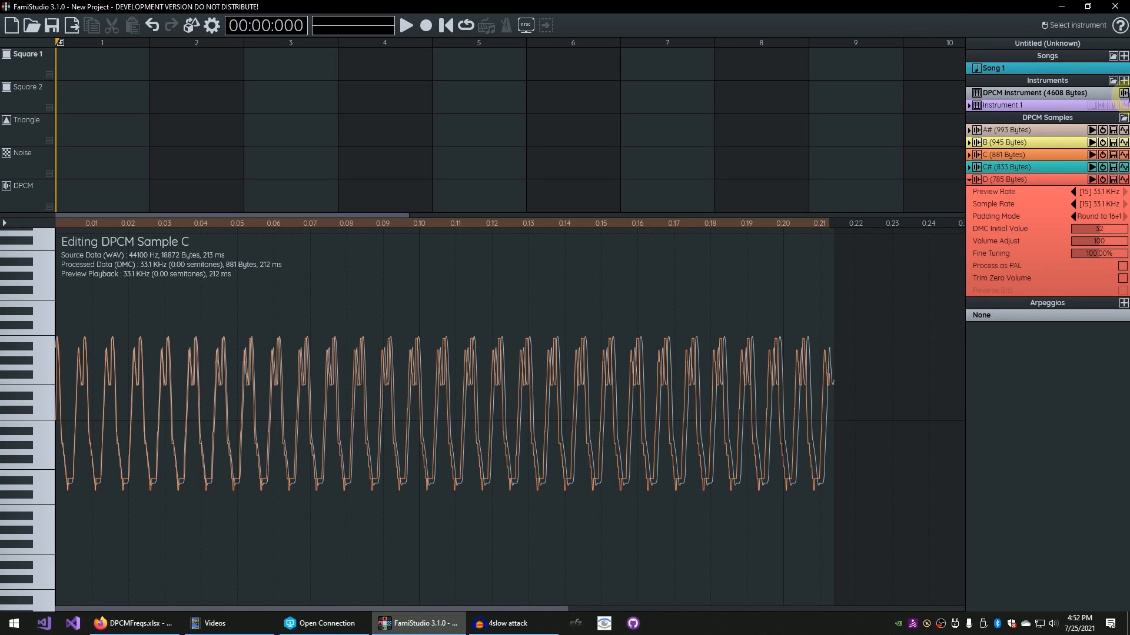
- Show the DPCM instrument's key mapping and preview the looping C sample on key C4
{"action": "left_click", "coordinate": [1123, 93]}
{"action": "scroll", "coordinate": [81, 328], "scroll_direction": "down", "scroll_amount": 2}
{"action": "left_click", "coordinate": [50, 391]}
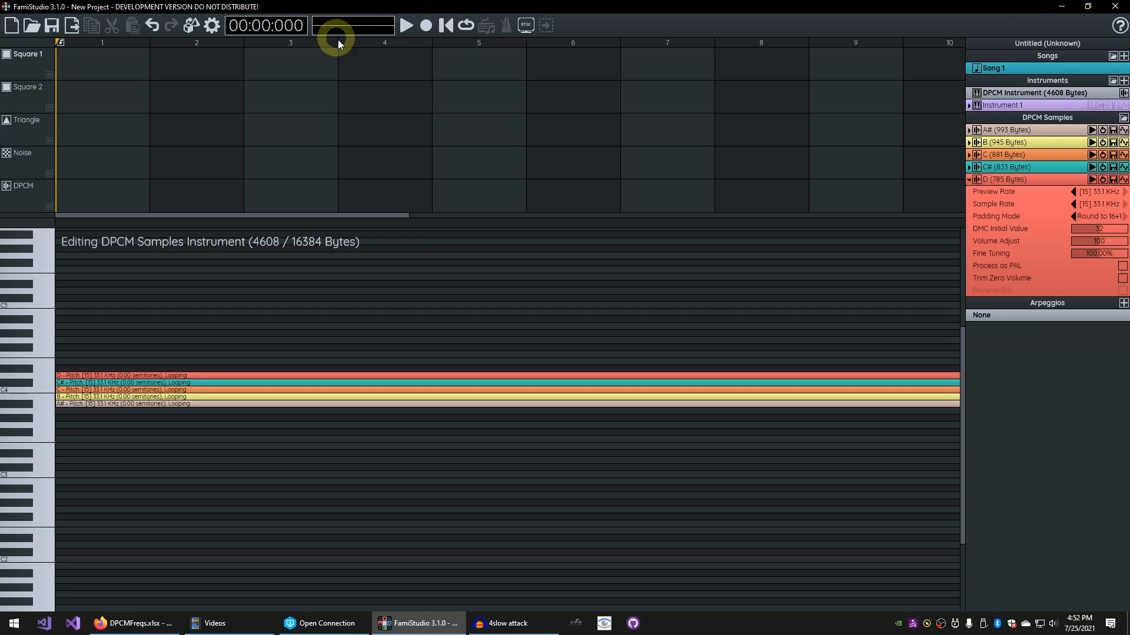
{"action": "key", "text": "ctrl+2"}
{"action": "left_click", "coordinate": [47, 390]}
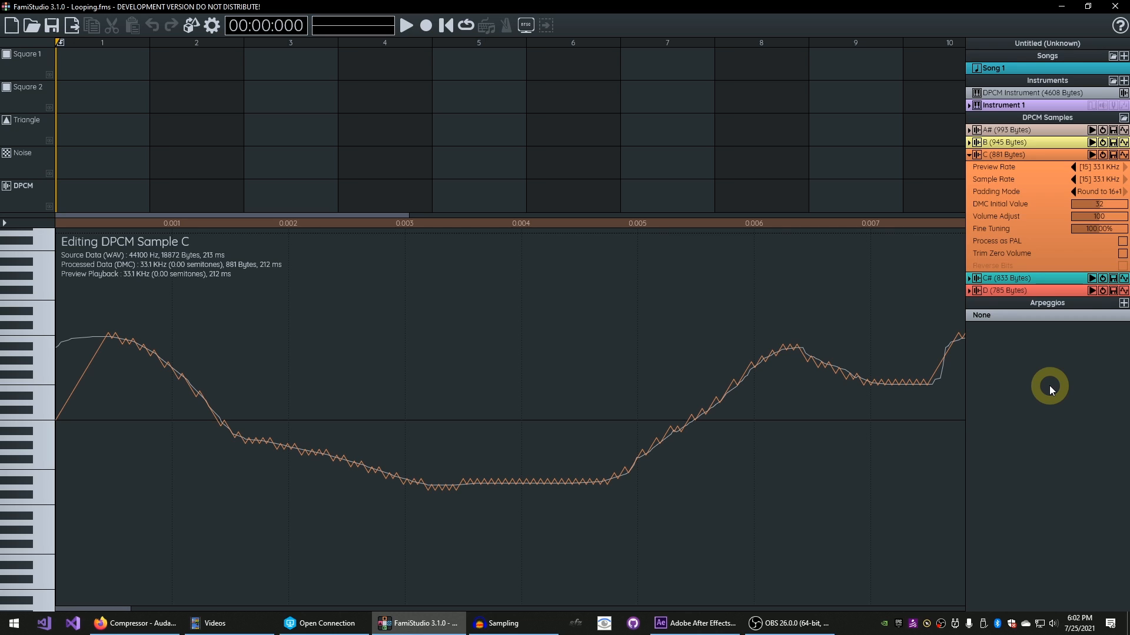
- Inspect the start of sample C's waveform and set its DMC initial value to 45
{"action": "key", "text": "ctrl+3"}
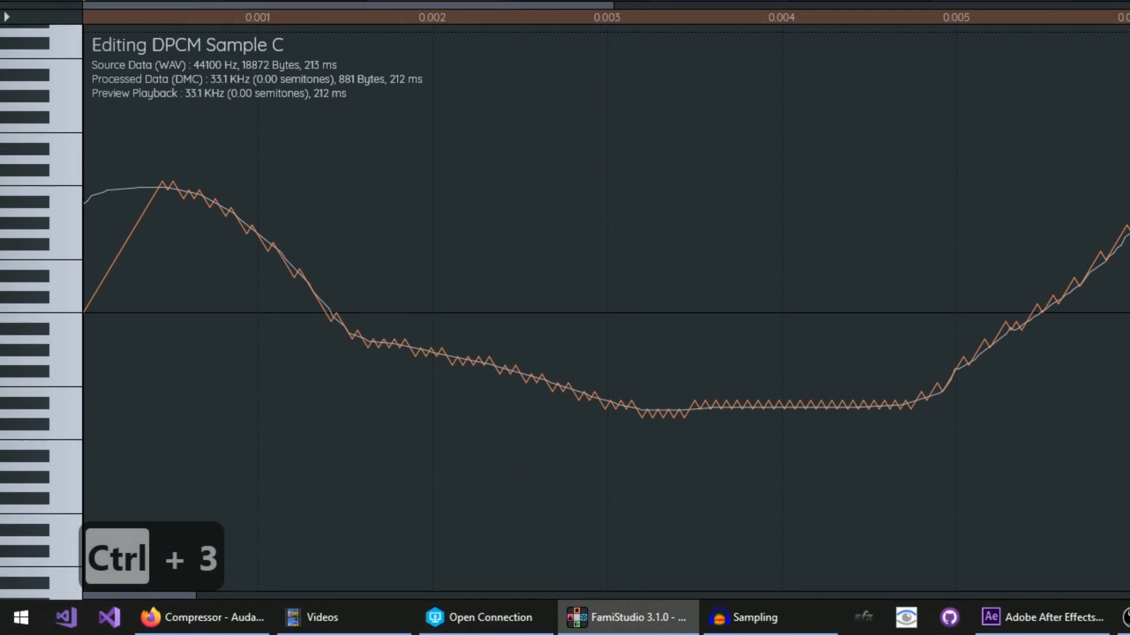
{"action": "scroll", "coordinate": [94, 310], "scroll_direction": "down", "scroll_amount": 1}
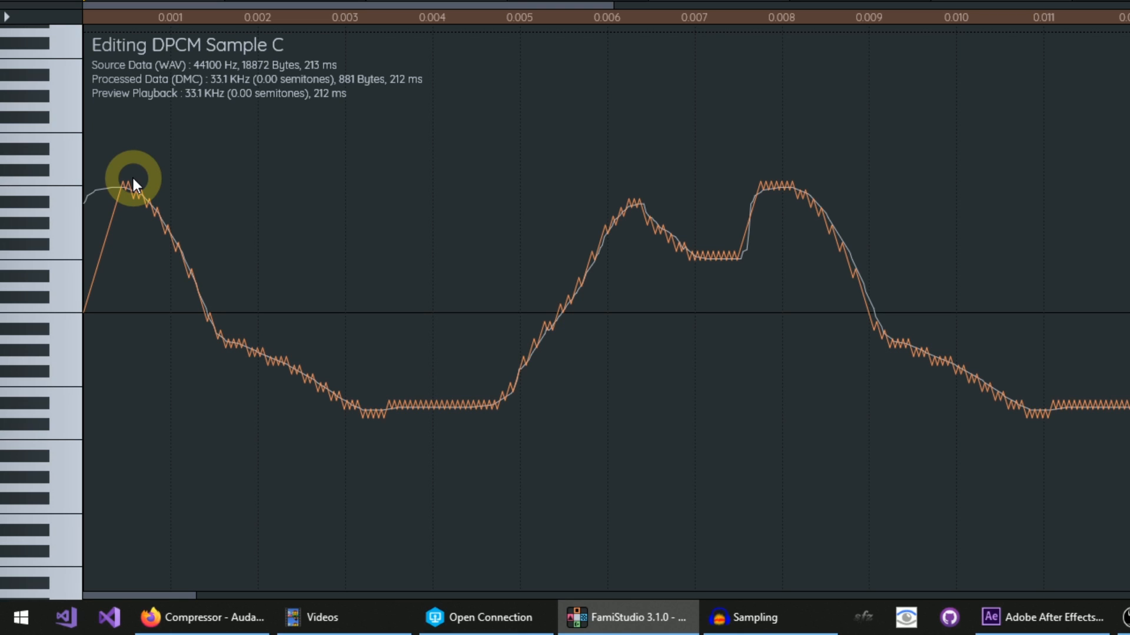
{"action": "key", "text": "ctrl+2"}
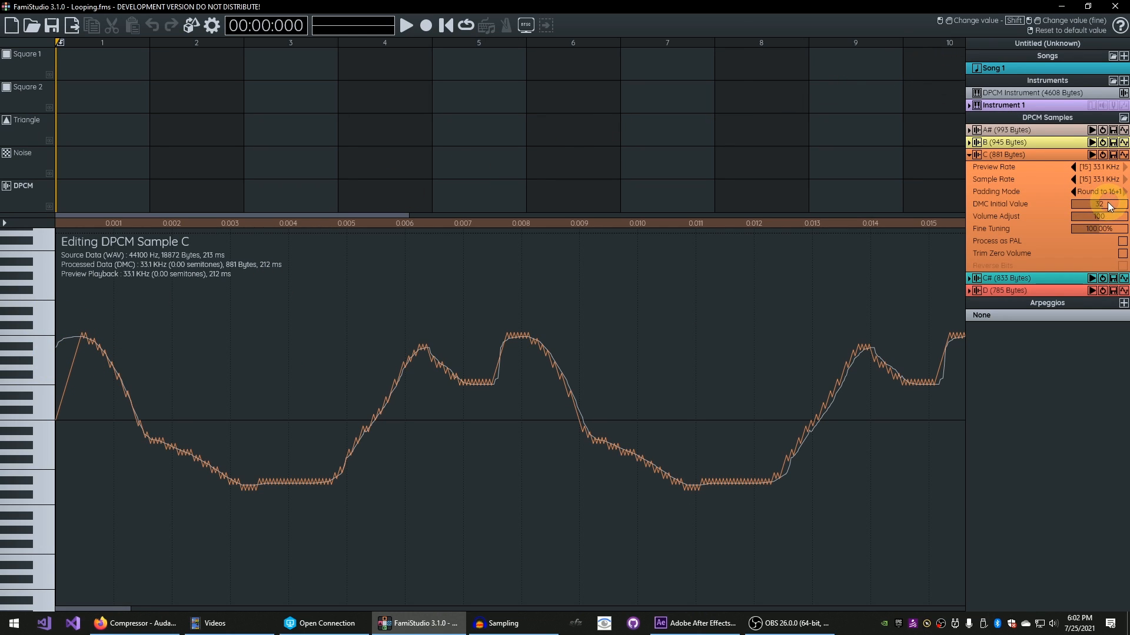
{"action": "left_click_drag", "start_coordinate": [1101, 205], "coordinate": [1112, 209]}
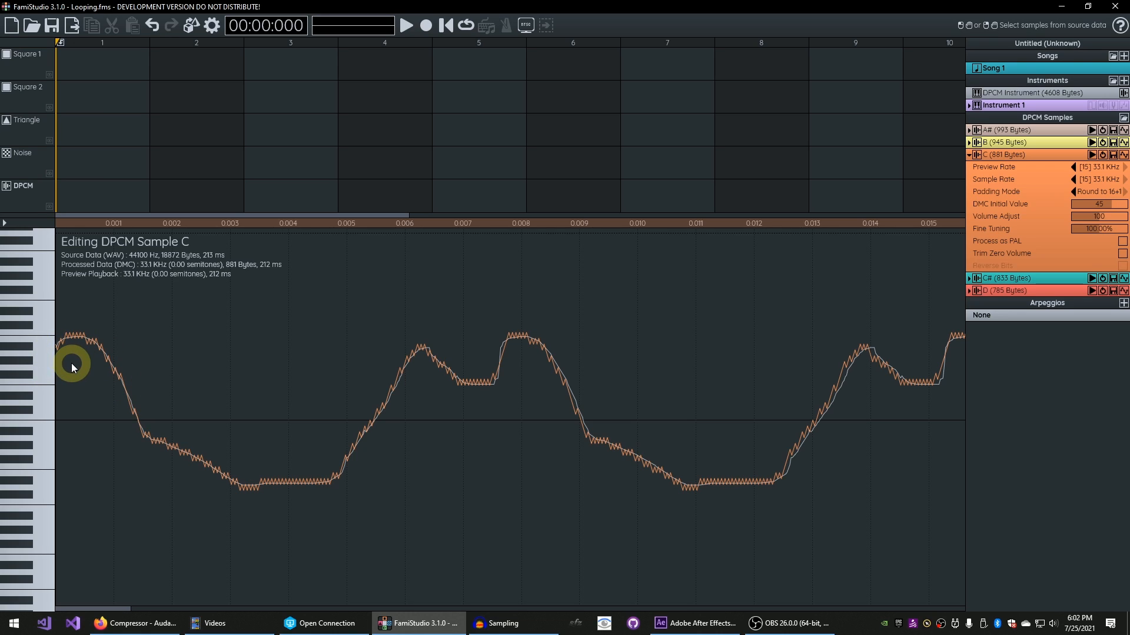
{"action": "left_click", "coordinate": [41, 415]}
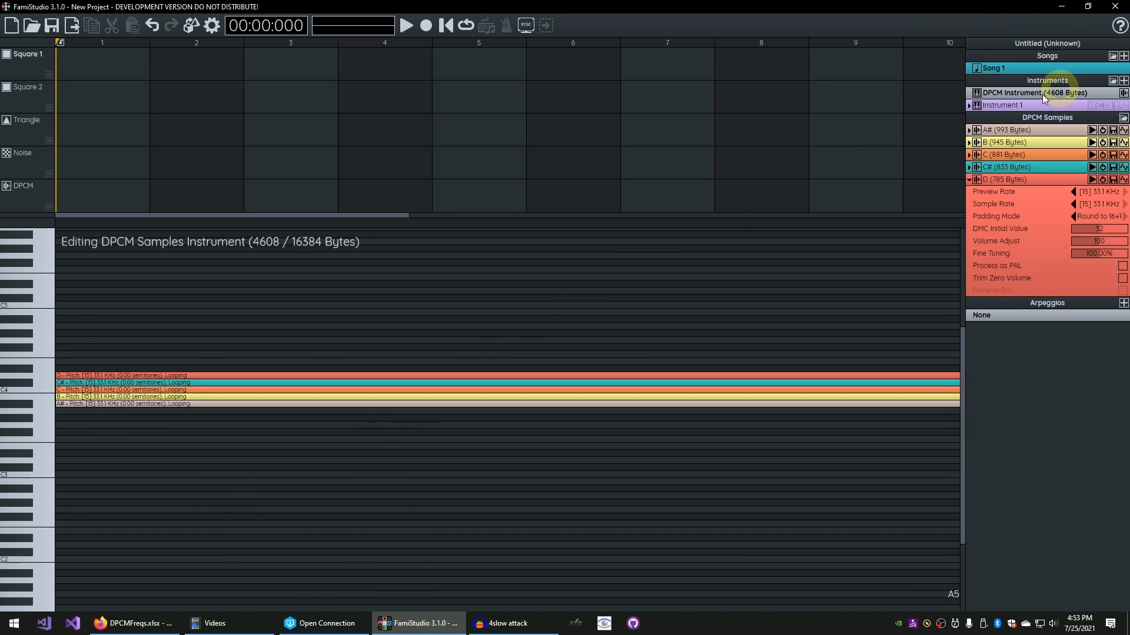
- Map sample C to key G3 with looping and pitch [14] 24.9 KHz, and preview it against C4
{"action": "left_click_drag", "start_coordinate": [994, 155], "coordinate": [171, 436]}
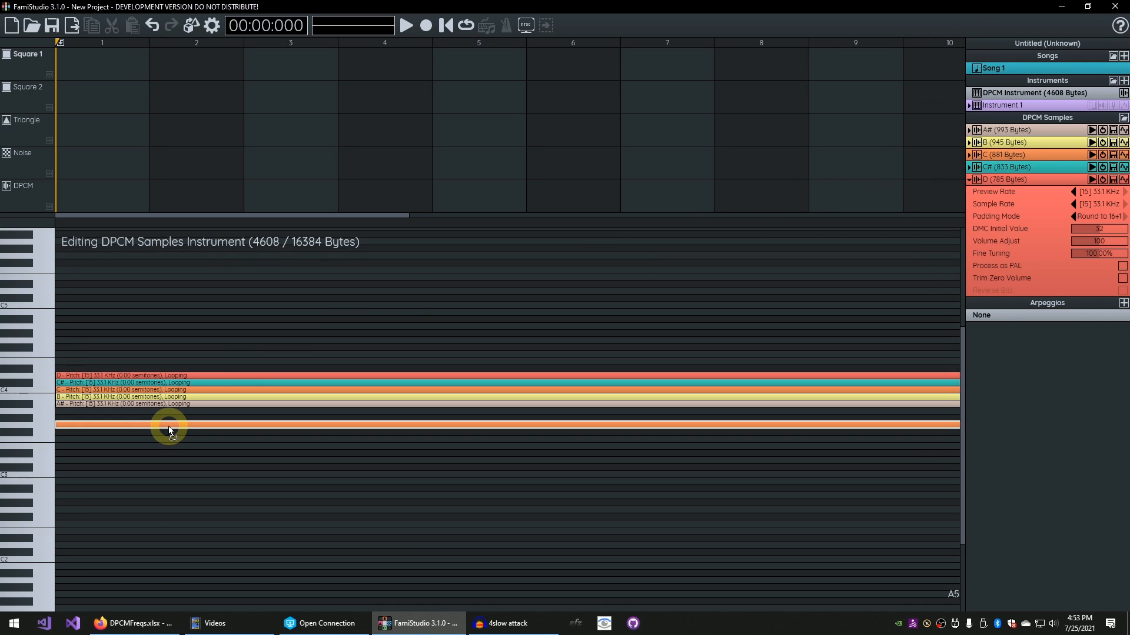
{"action": "double_click", "coordinate": [167, 425]}
{"action": "left_click", "coordinate": [203, 393]}
{"action": "left_click", "coordinate": [226, 376]}
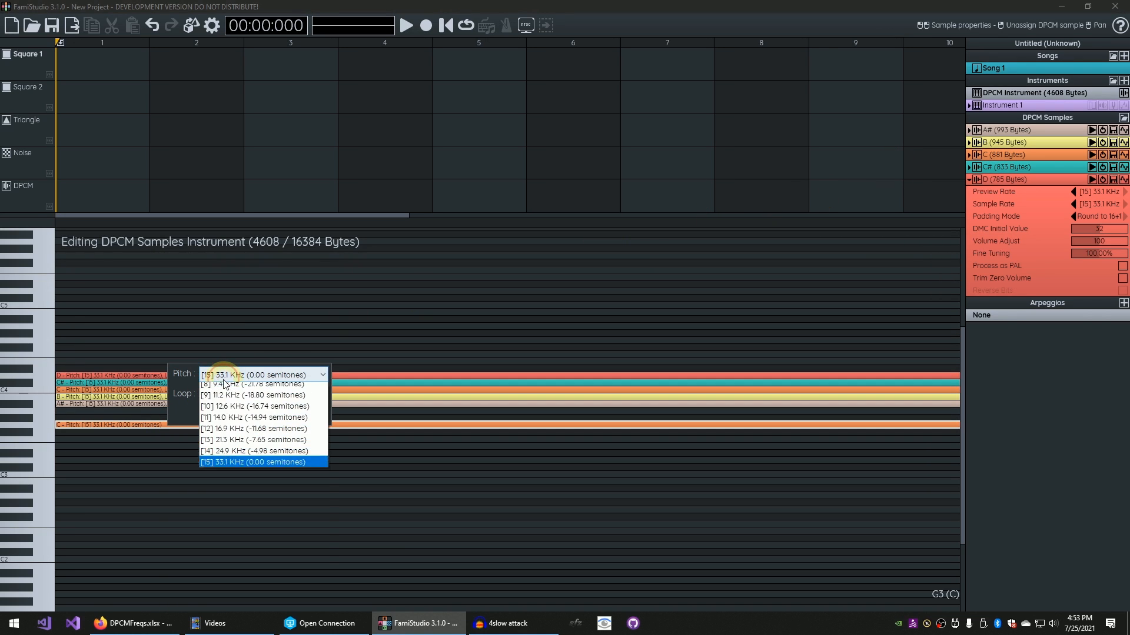
{"action": "left_click", "coordinate": [267, 546]}
{"action": "left_click", "coordinate": [296, 411]}
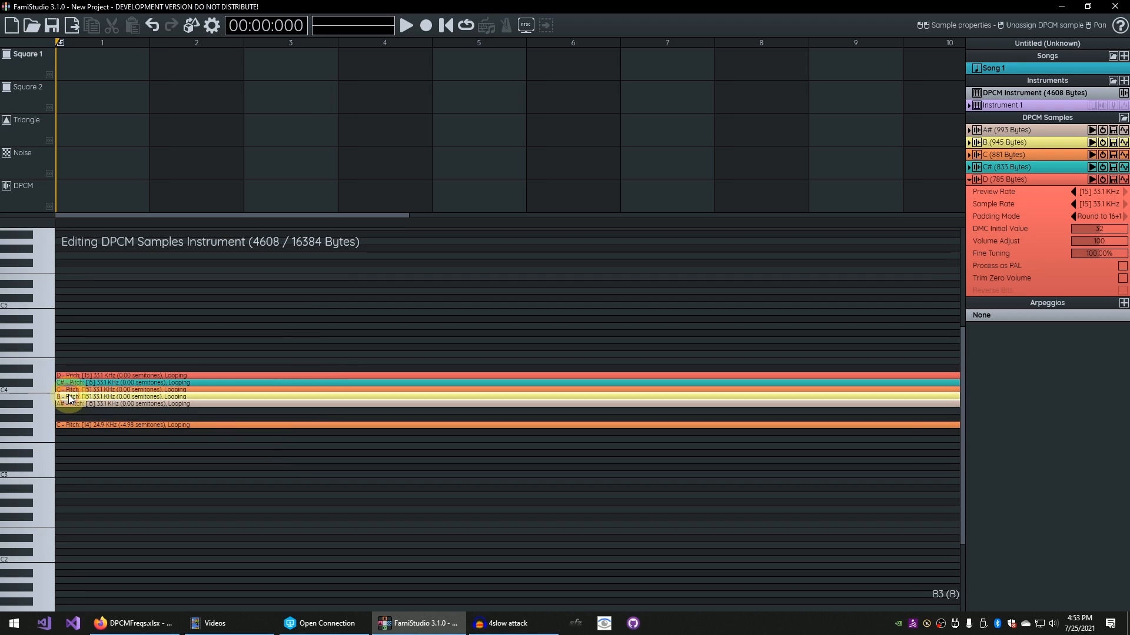
{"action": "left_click", "coordinate": [51, 391]}
{"action": "left_click", "coordinate": [50, 422]}
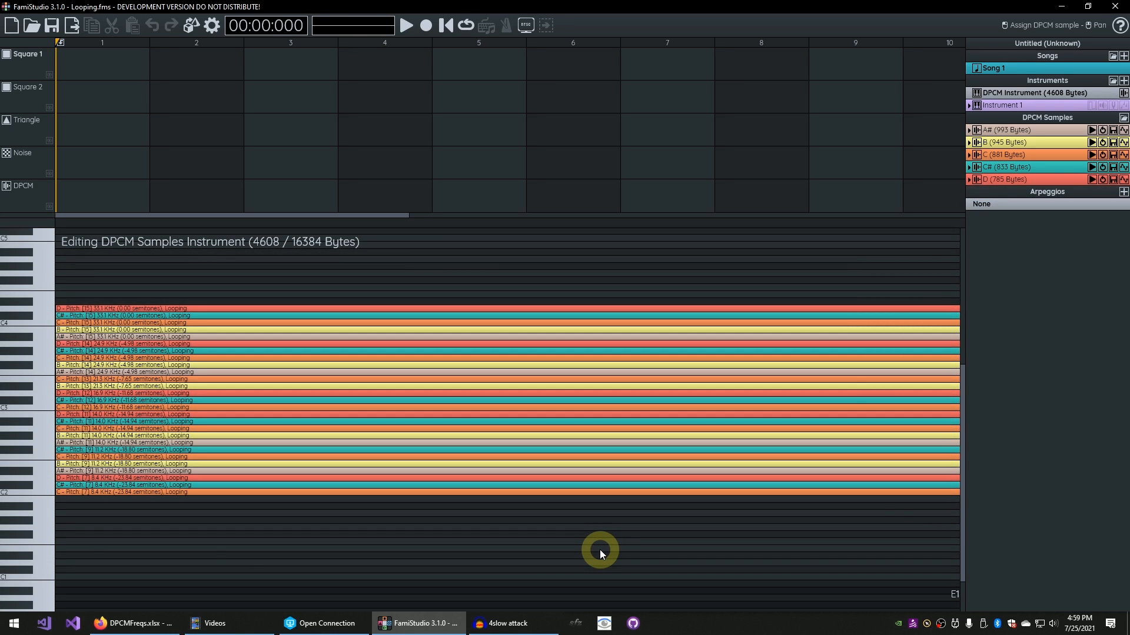
{"action": "key", "text": "ctrl+3"}
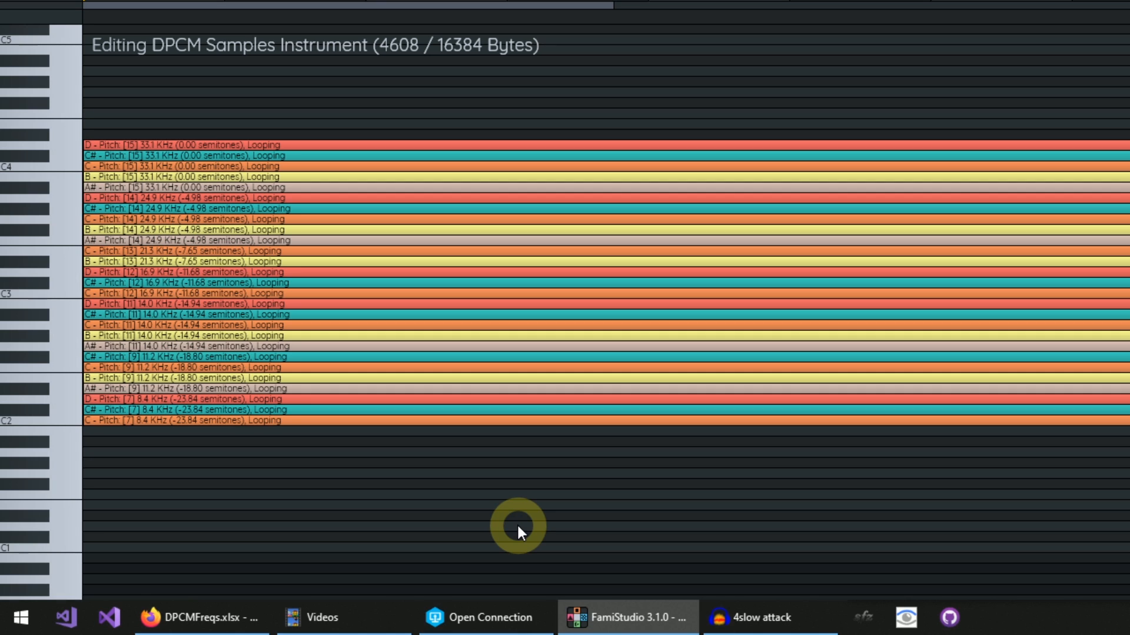
{"action": "key", "text": "ctrl+2"}
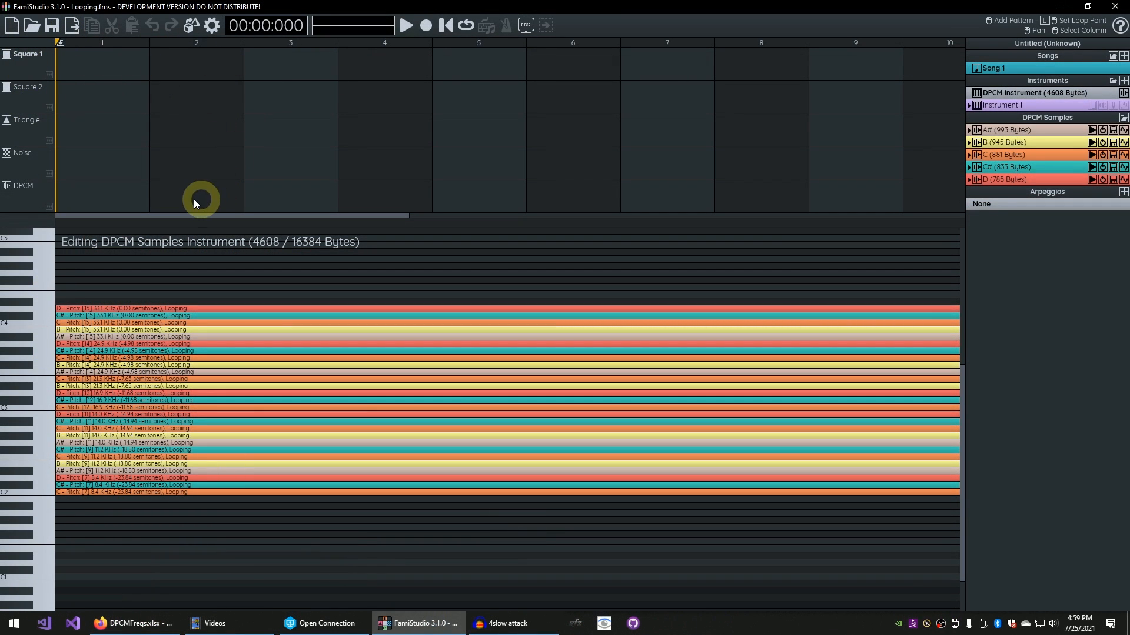
- Open Tutorial Song.fms from the Demo Songs folder and make Tutorial Song (No DPCM) the current song
{"action": "left_click", "coordinate": [33, 25]}
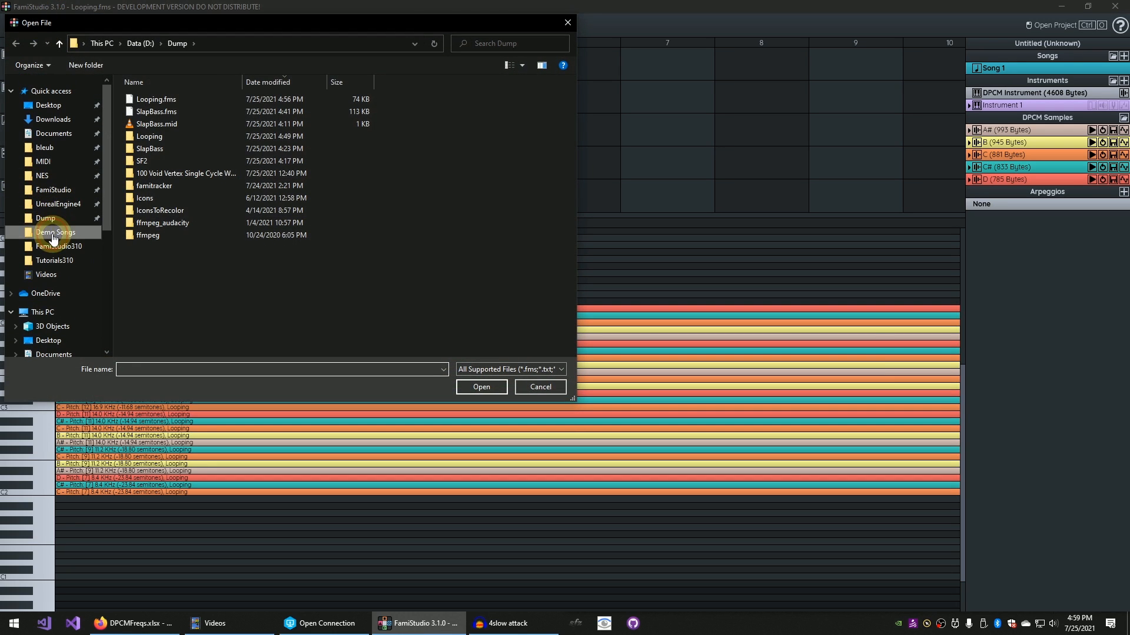
{"action": "left_click", "coordinate": [53, 233]}
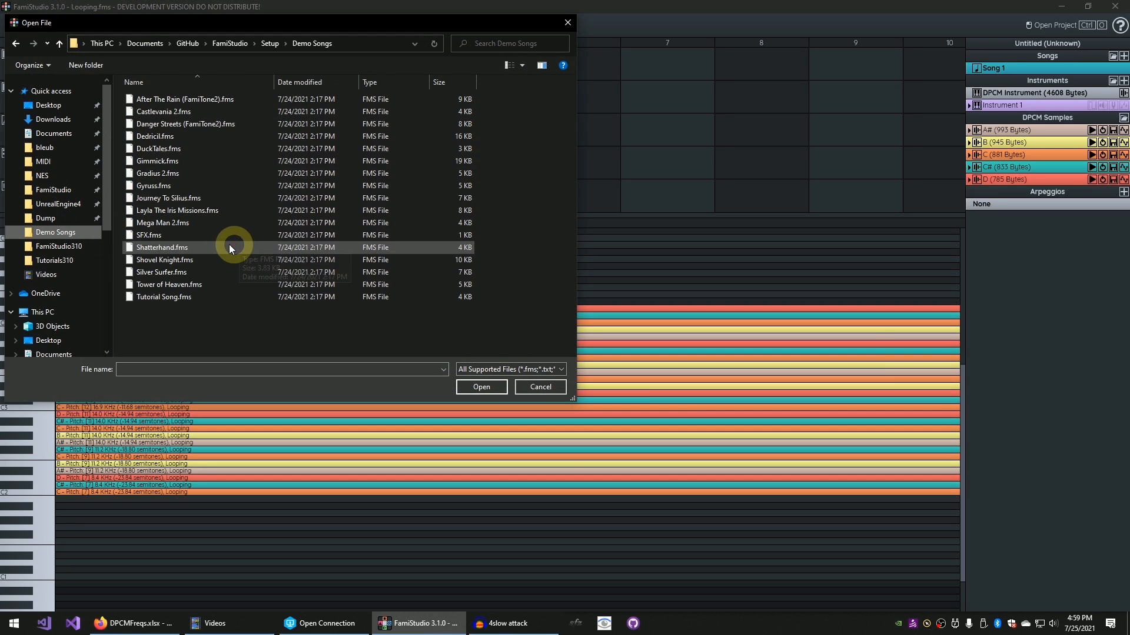
{"action": "double_click", "coordinate": [176, 297]}
{"action": "left_click", "coordinate": [1006, 80]}
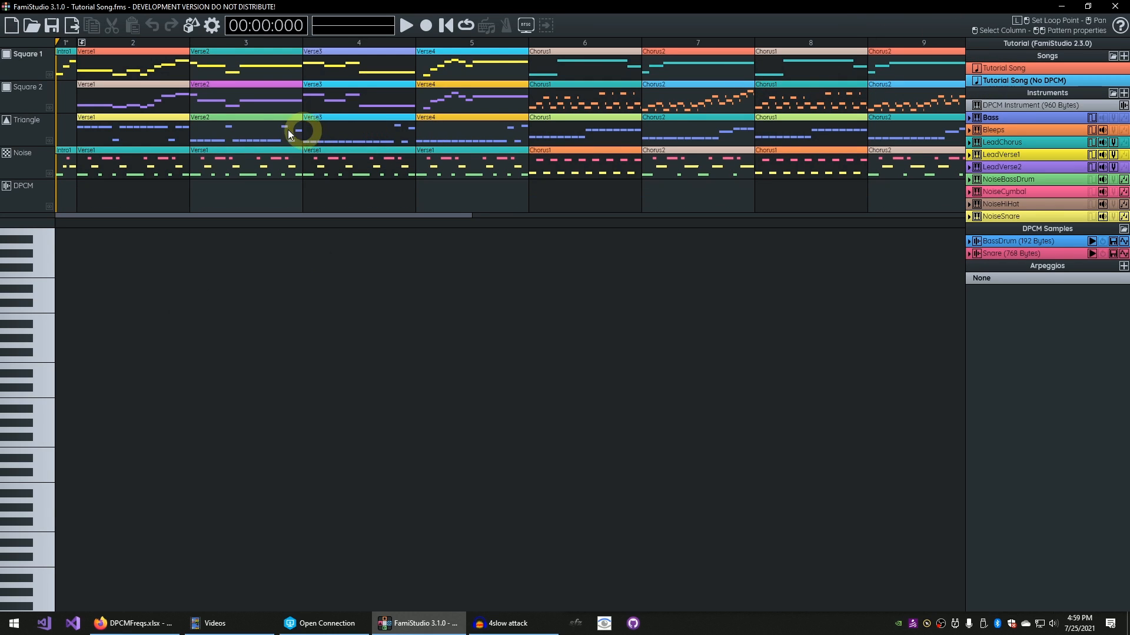
- Play the song's opening while viewing the Triangle channel's Verse1 bass notes, and stop playback
{"action": "key", "text": "space"}
{"action": "double_click", "coordinate": [143, 136]}
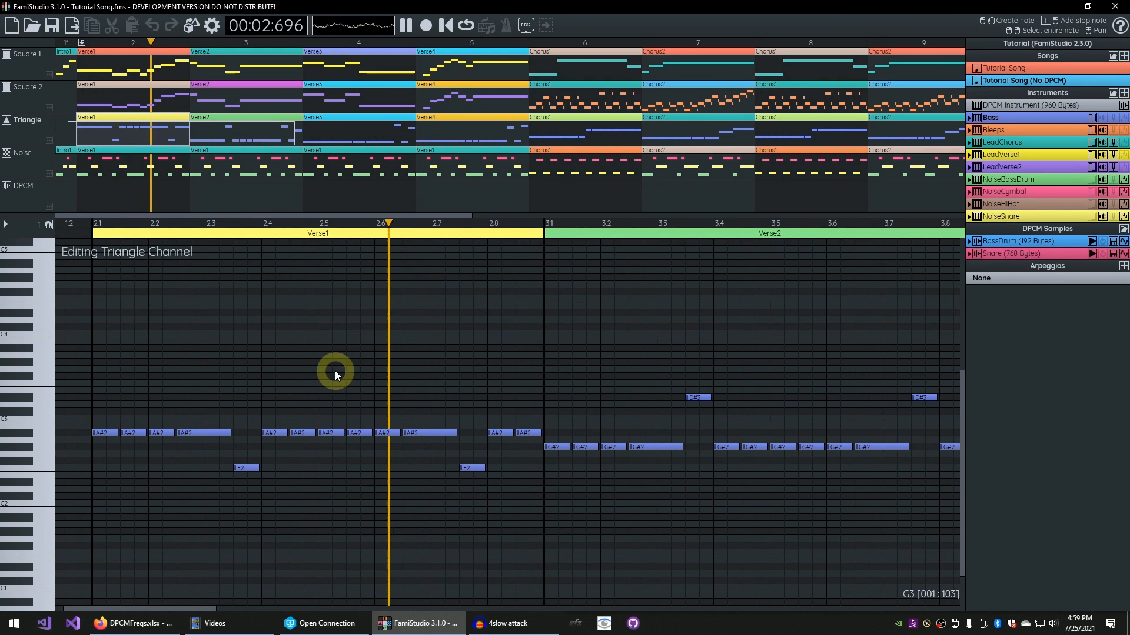
{"action": "key", "text": "space"}
- Delete the BassDrum and Snare DPCM samples from the project
{"action": "right_click", "coordinate": [1000, 243]}
{"action": "key", "text": "y"}
{"action": "right_click", "coordinate": [1012, 241]}
{"action": "key", "text": "y"}
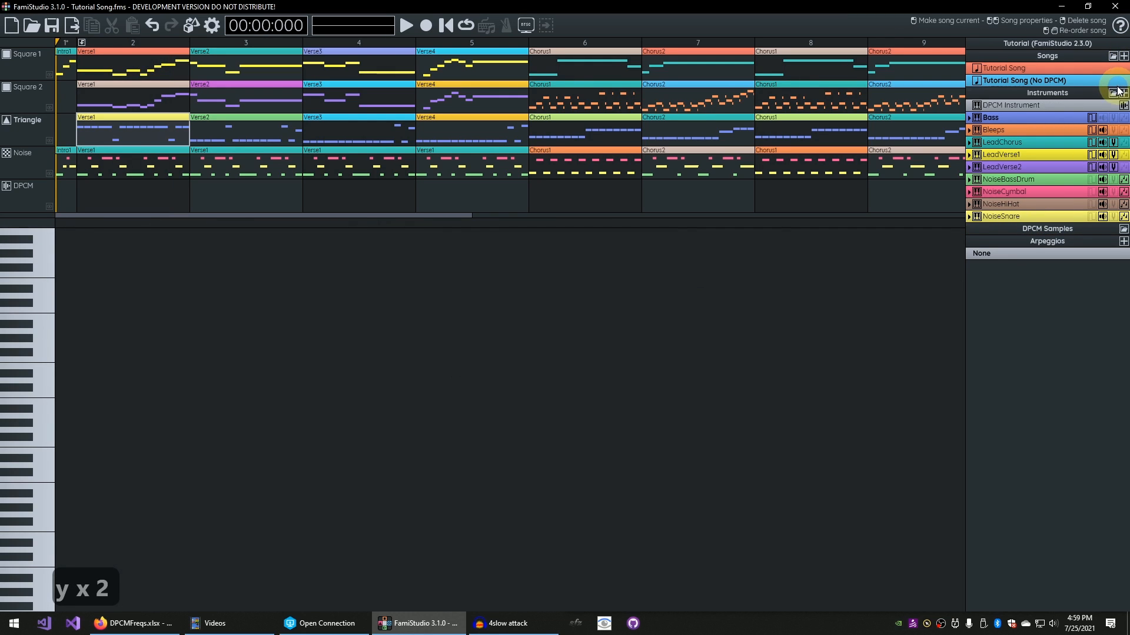
- Import only the DPCM Instrument from Looping.fms, leaving out Instrument 1, and preview its mapped keys
{"action": "left_click", "coordinate": [1112, 92]}
{"action": "double_click", "coordinate": [157, 100]}
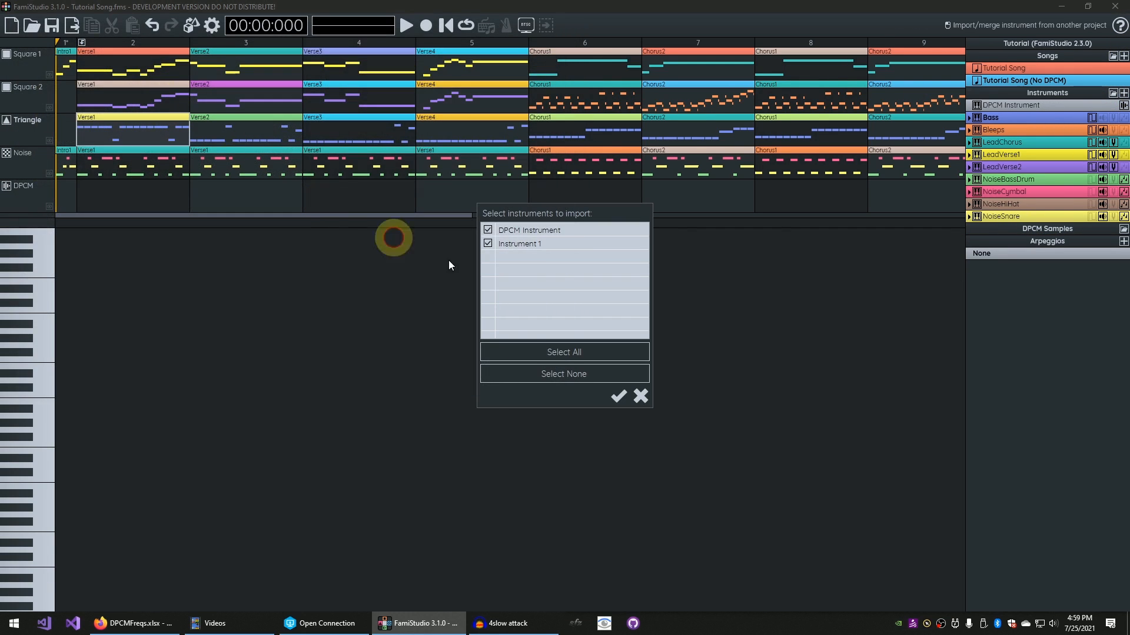
{"action": "left_click", "coordinate": [488, 243]}
{"action": "left_click", "coordinate": [618, 396]}
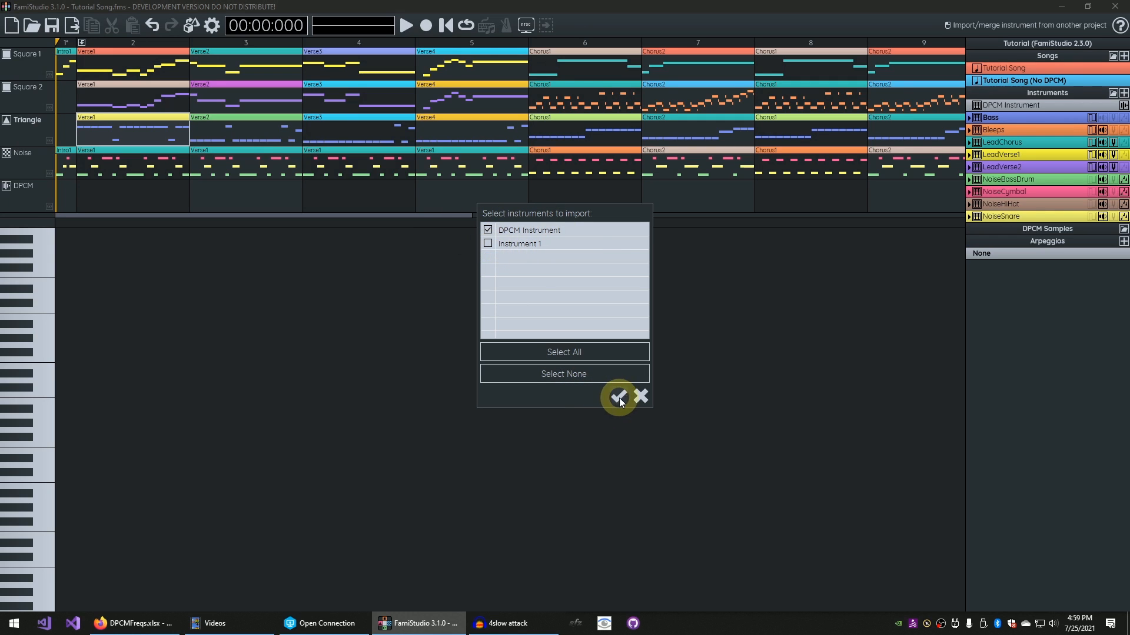
{"action": "left_click", "coordinate": [1123, 105]}
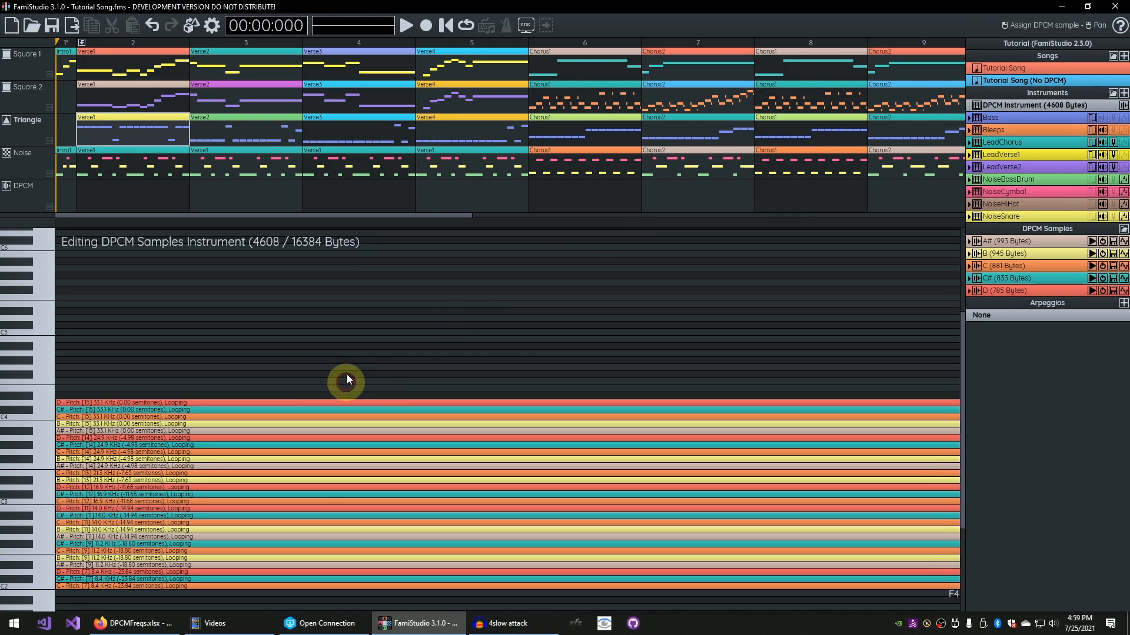
{"action": "mouse_move", "coordinate": [41, 532]}
{"action": "left_mouse_down"}
{"action": "mouse_move", "coordinate": [29, 380]}
{"action": "mouse_move", "coordinate": [41, 347]}
{"action": "left_mouse_up"}
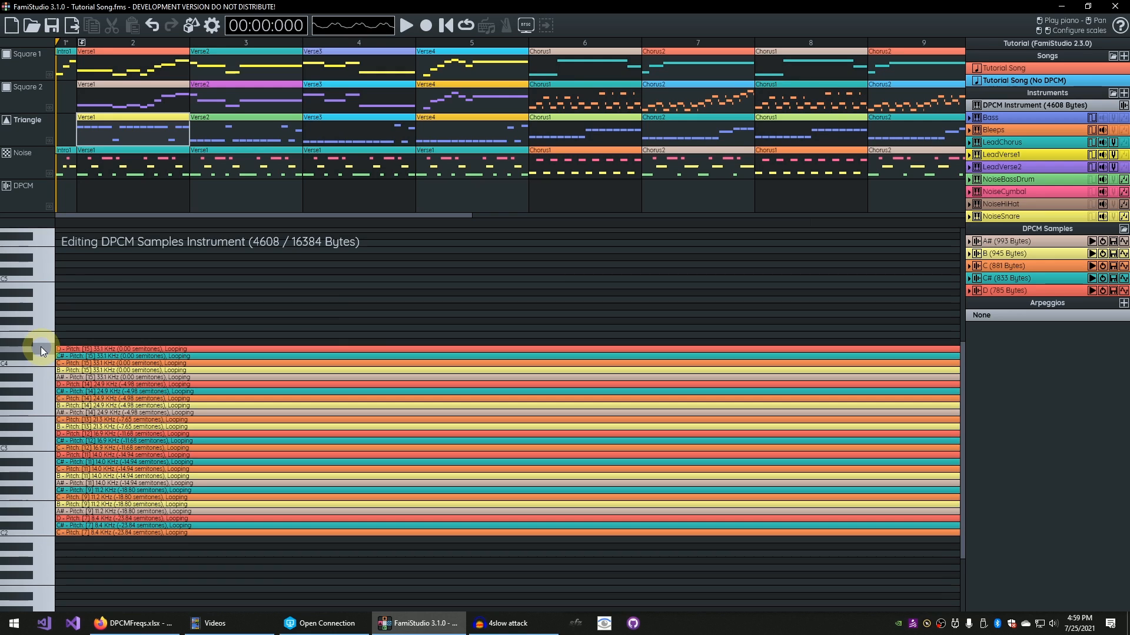
- Move all Triangle patterns from Verse1 in column 2 through Chorus2 in column 11 to the DPCM channel
{"action": "scroll", "coordinate": [153, 93], "scroll_direction": "down", "scroll_amount": 1}
{"action": "left_click_drag", "start_coordinate": [91, 132], "coordinate": [631, 130]}
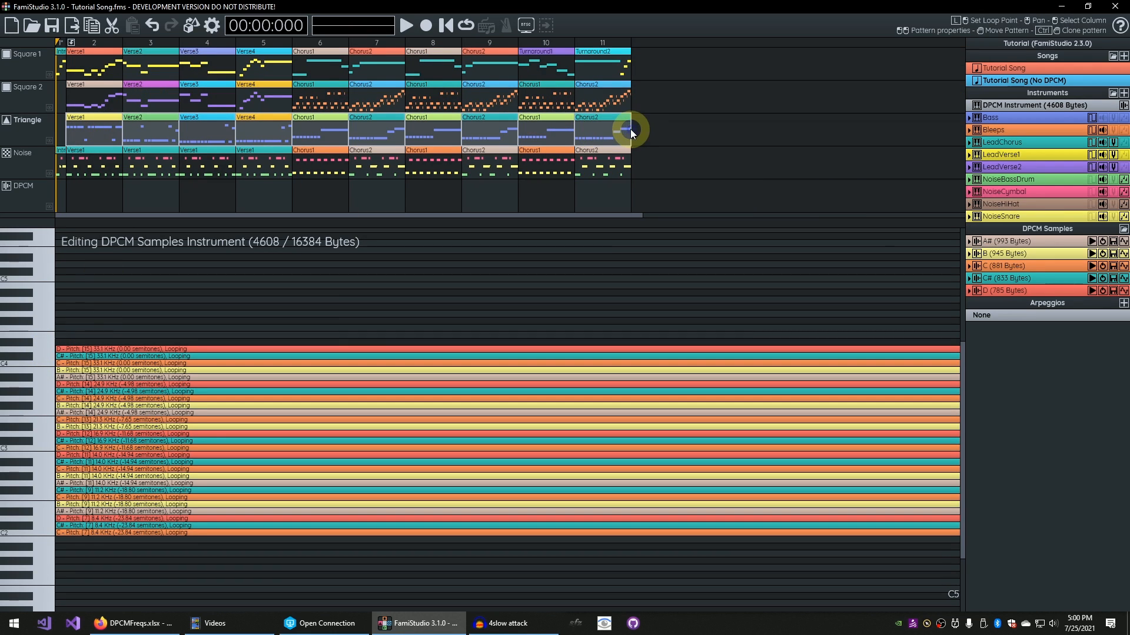
{"action": "left_click_drag", "start_coordinate": [69, 115], "coordinate": [93, 187]}
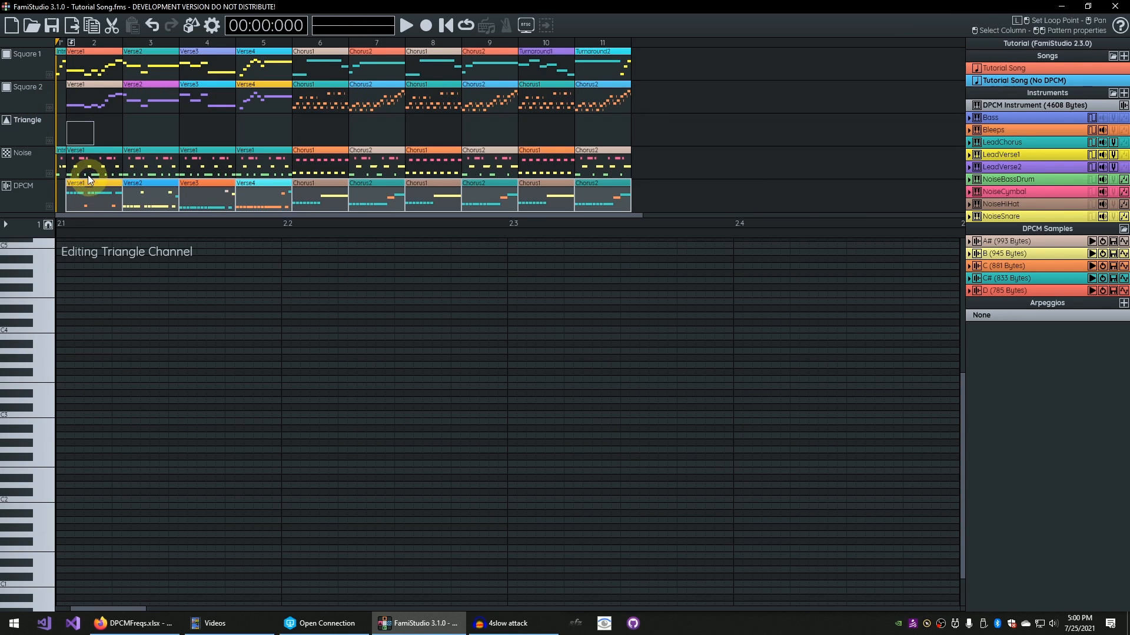
{"action": "key", "text": "Escape"}
- Open the DPCM channel's Verse1 pattern and play the song from the start into Verse3, following the bass notes
{"action": "double_click", "coordinate": [102, 191]}
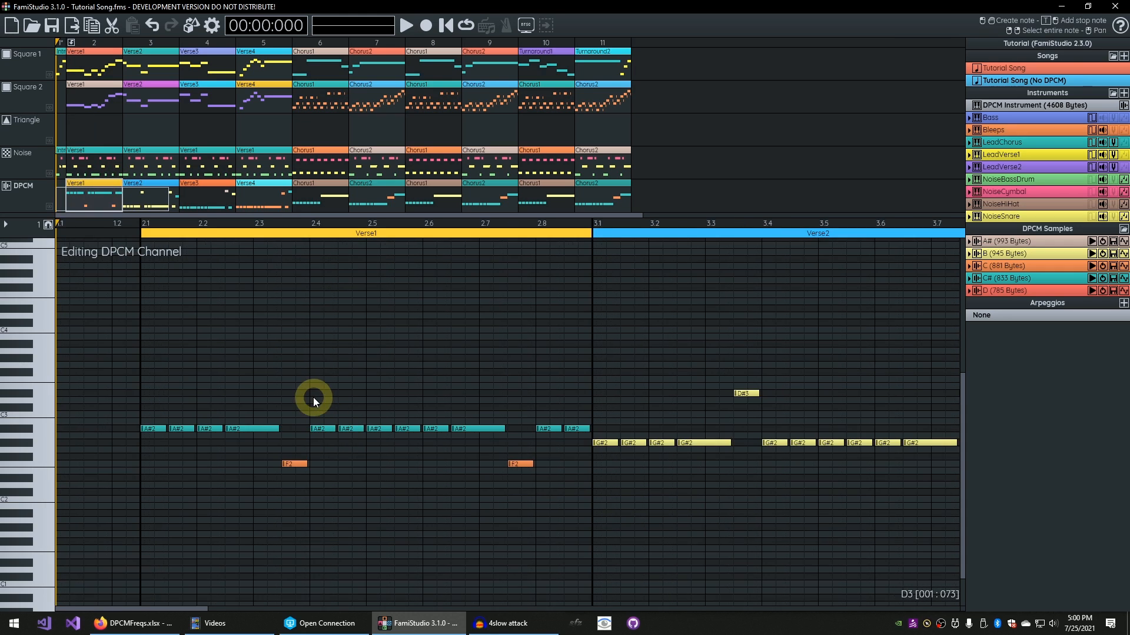
{"action": "key", "text": "shift+space"}
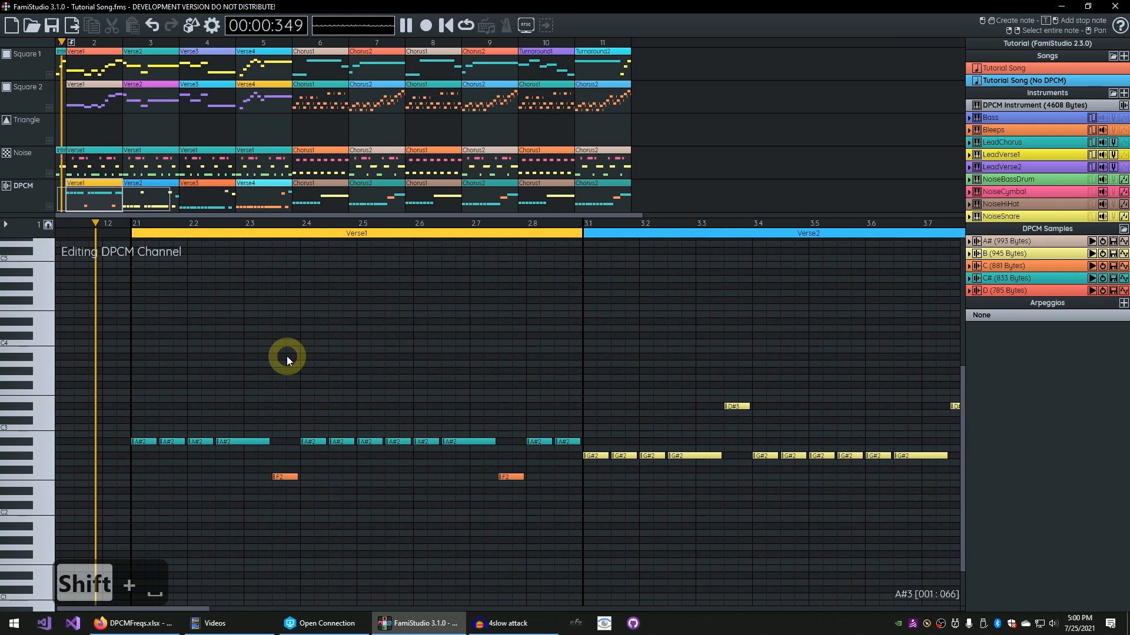
{"action": "scroll", "coordinate": [436, 366], "scroll_direction": "down", "scroll_amount": 1}
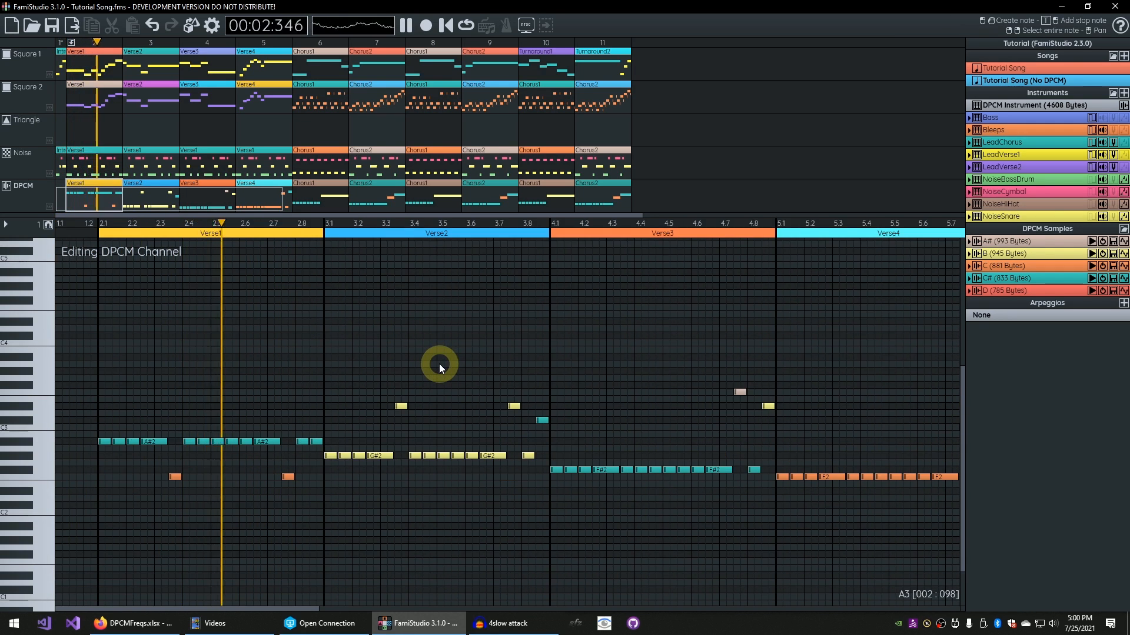
{"action": "left_click_drag", "start_coordinate": [489, 340], "coordinate": [391, 312]}
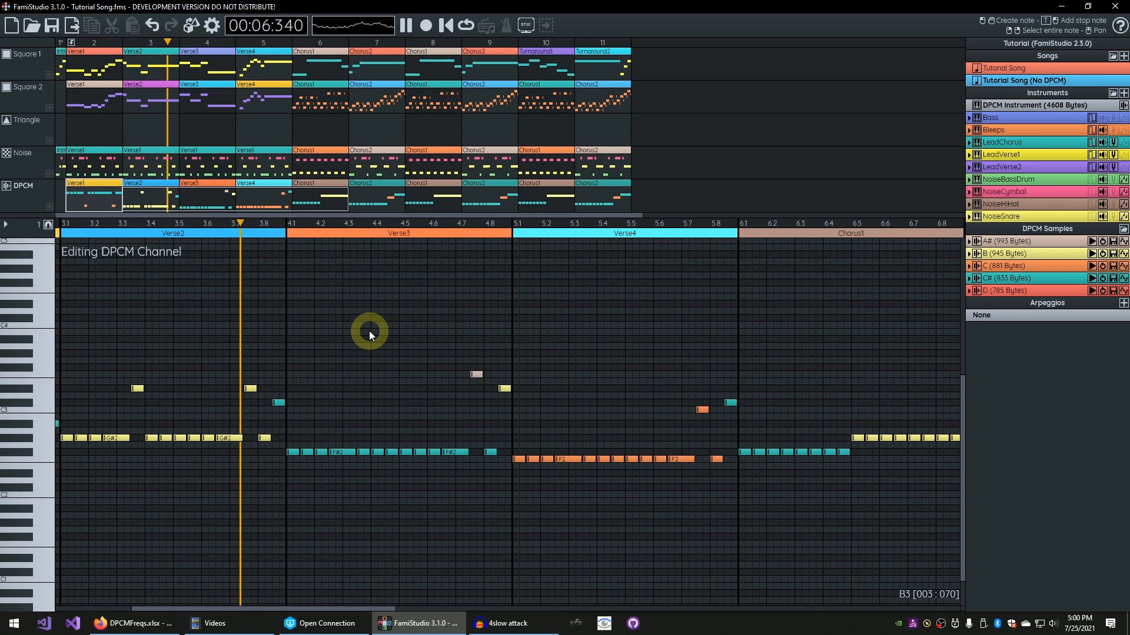
{"action": "key", "text": "space"}
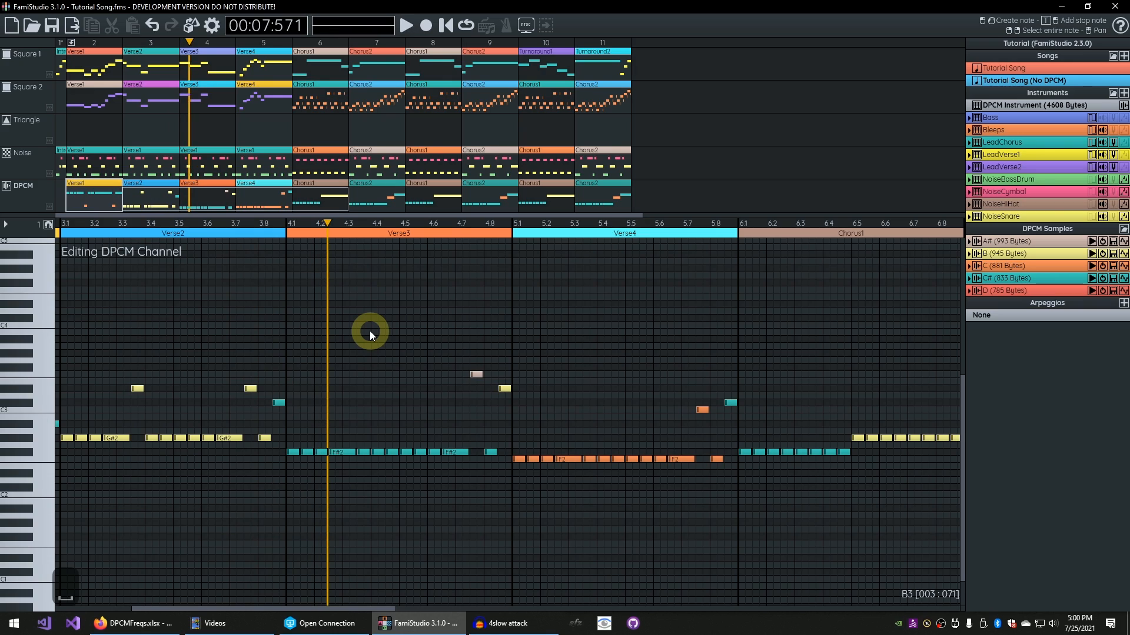
{"action": "key", "text": "ctrl+2"}
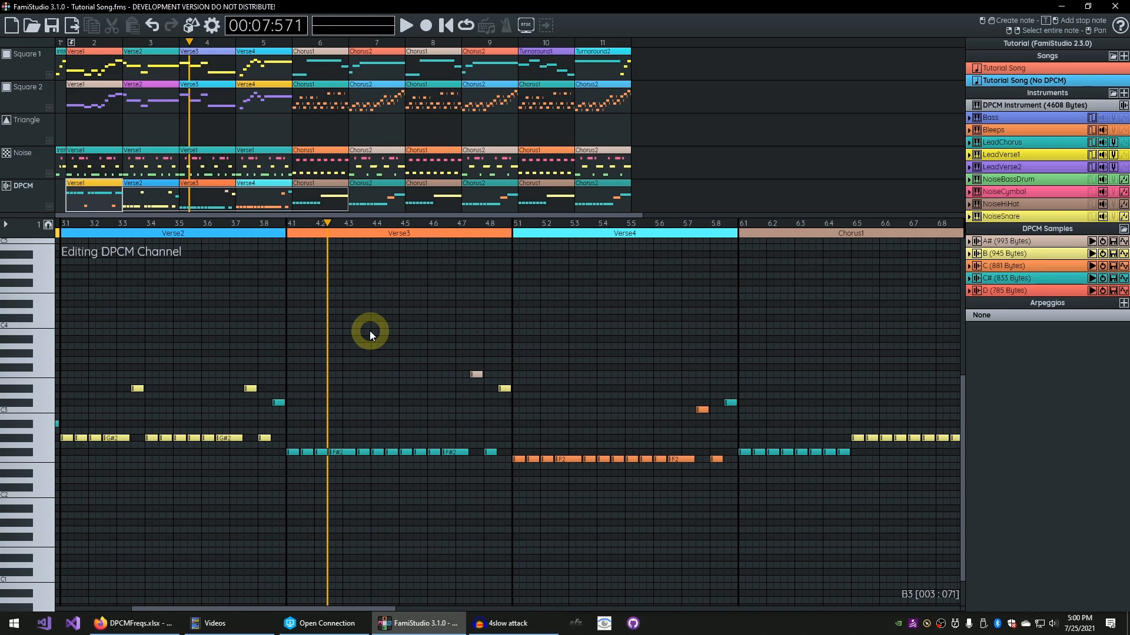